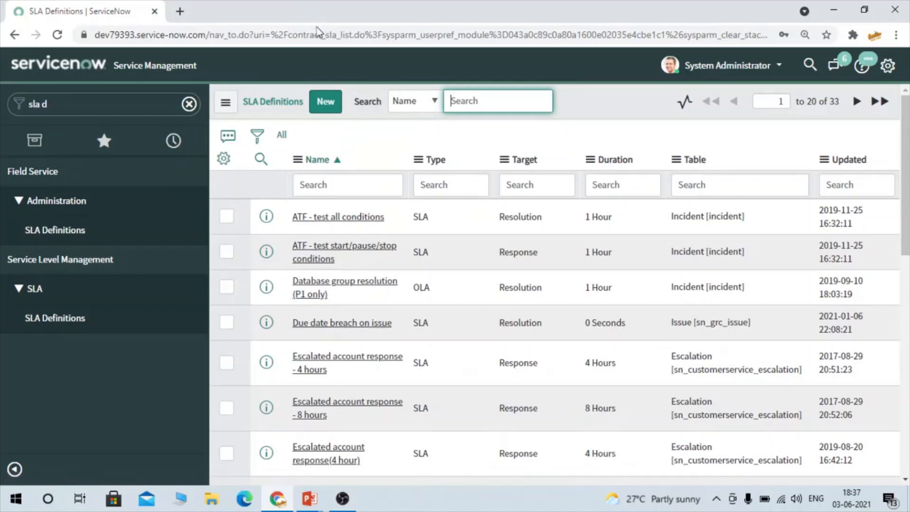
Step: Highlight the table name contract_sla in the page address of the SLA definitions list
double_click(317, 36)
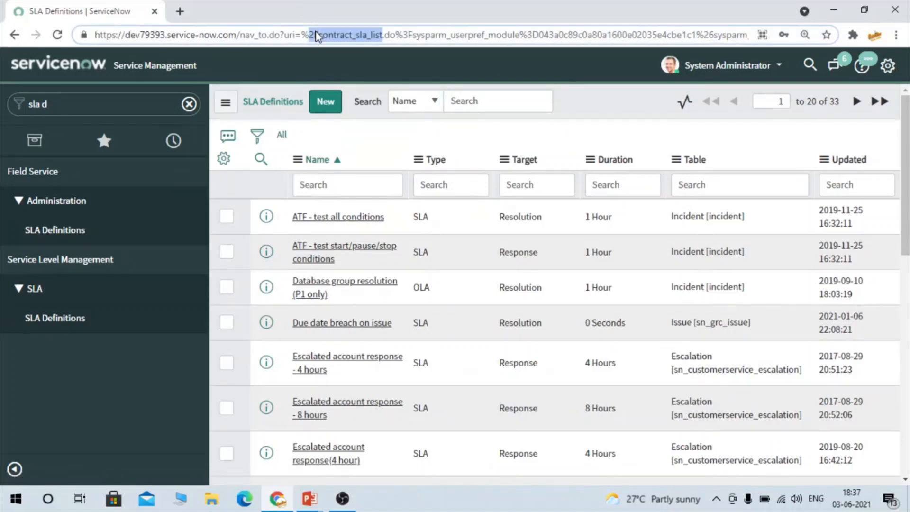
left_click(316, 36)
left_click_drag(319, 35, 369, 37)
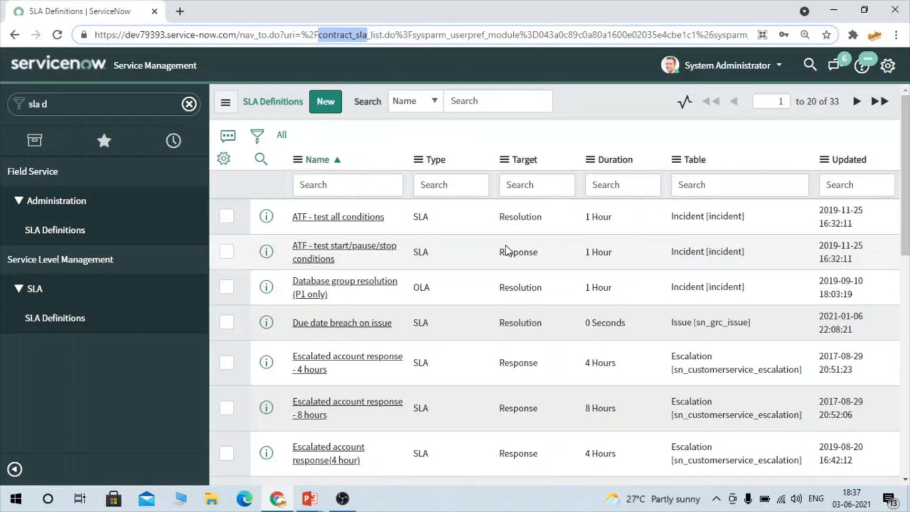
Step: Start a new SLA definition record and enable Retroactive start in its start condition section
left_click(324, 112)
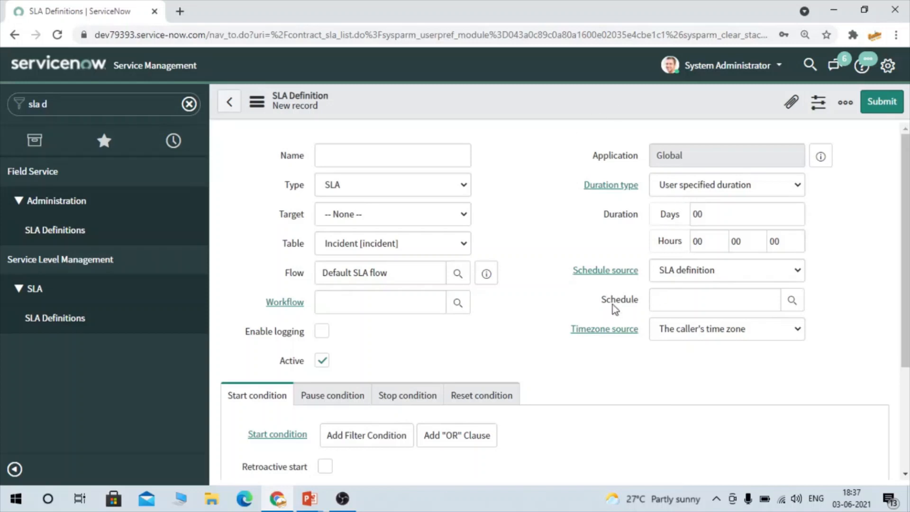
scroll(644, 258, "down", 5)
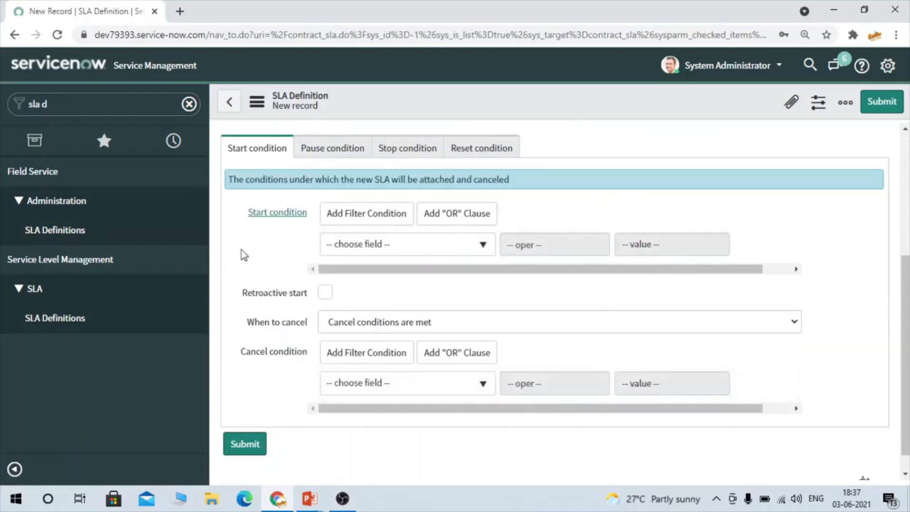
scroll(324, 299, "down", 1)
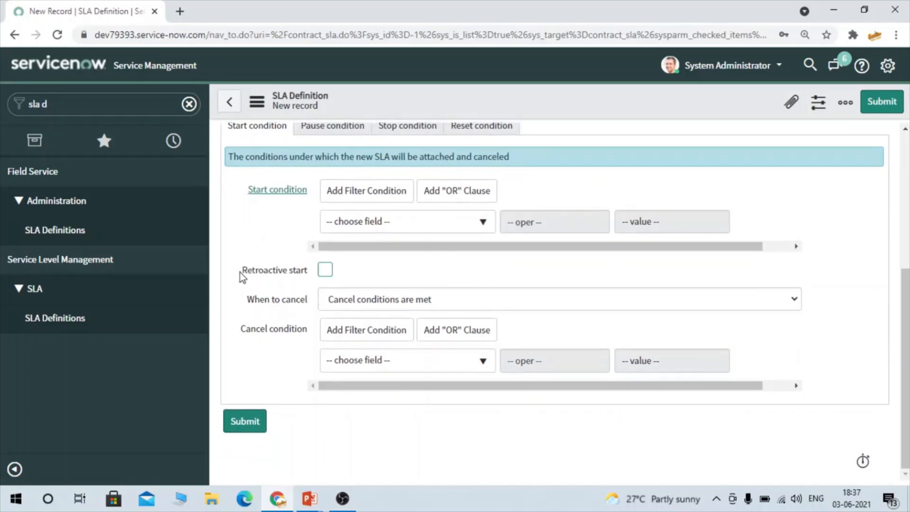
left_click_drag(240, 272, 333, 274)
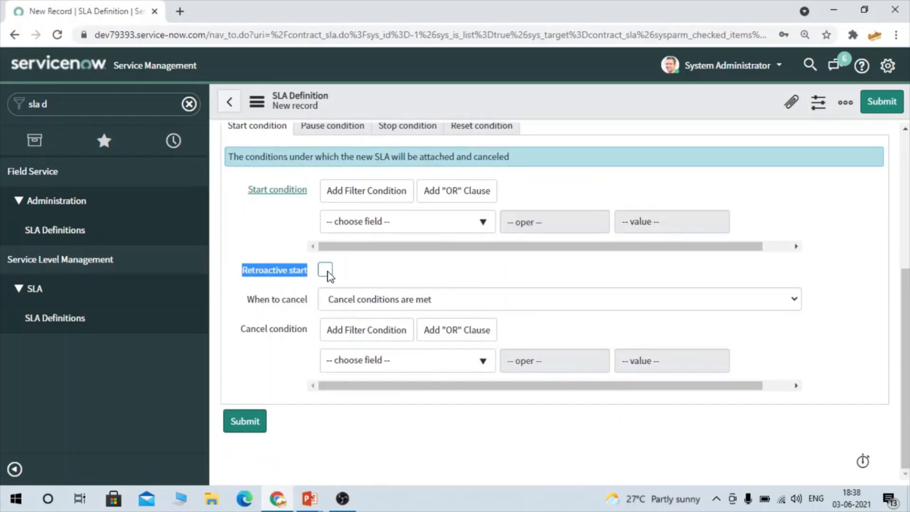
left_click(326, 270)
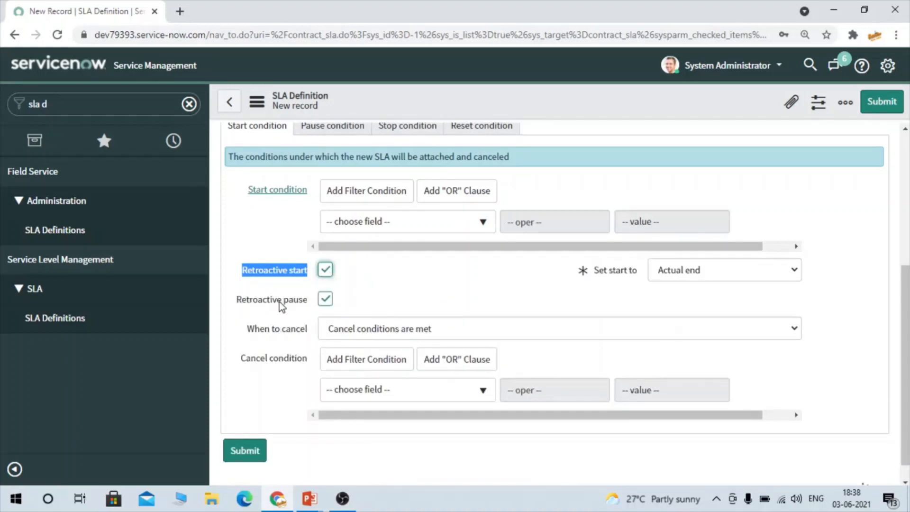
Step: Check the hints for Retroactive pause and Set start to, and set the retroactive start to Created
mouse_move(278, 304)
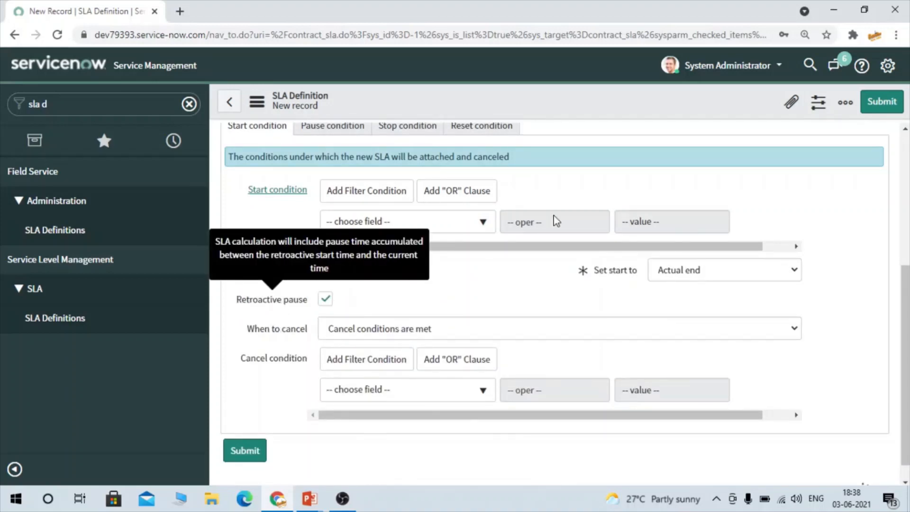
mouse_move(621, 275)
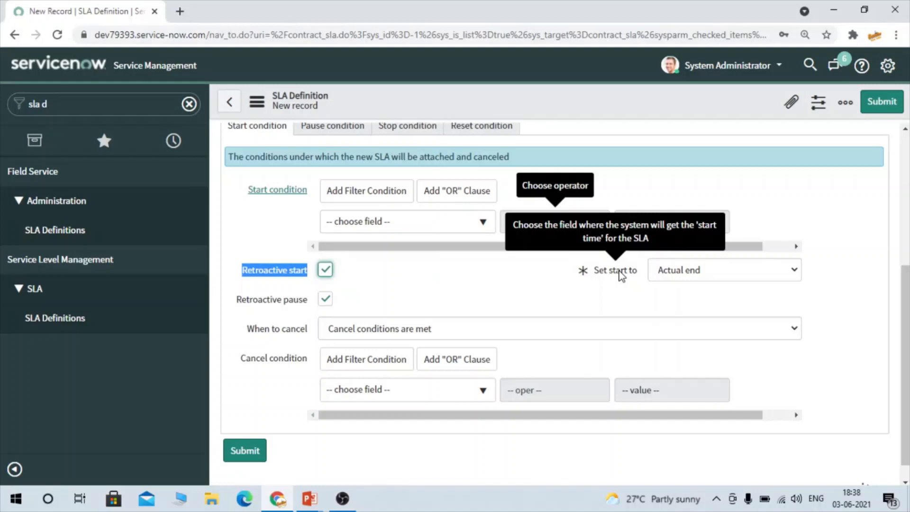
left_click(706, 273)
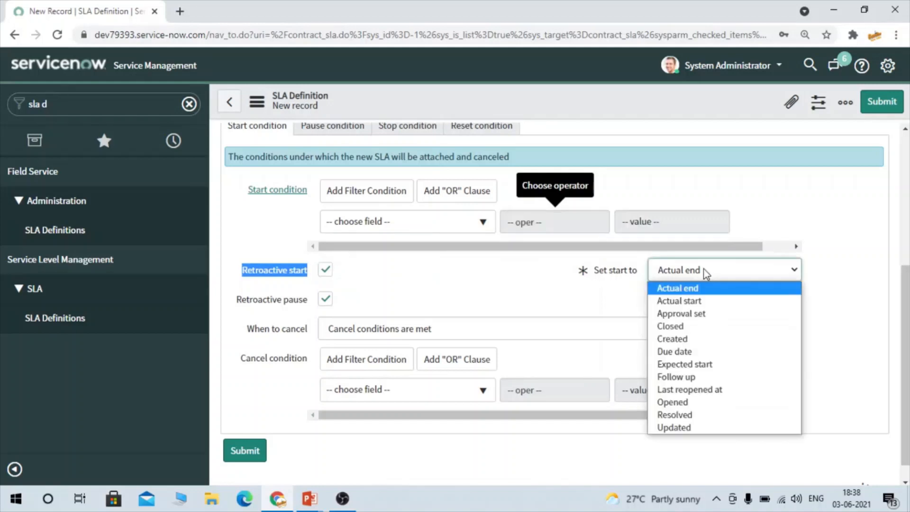
left_click(695, 340)
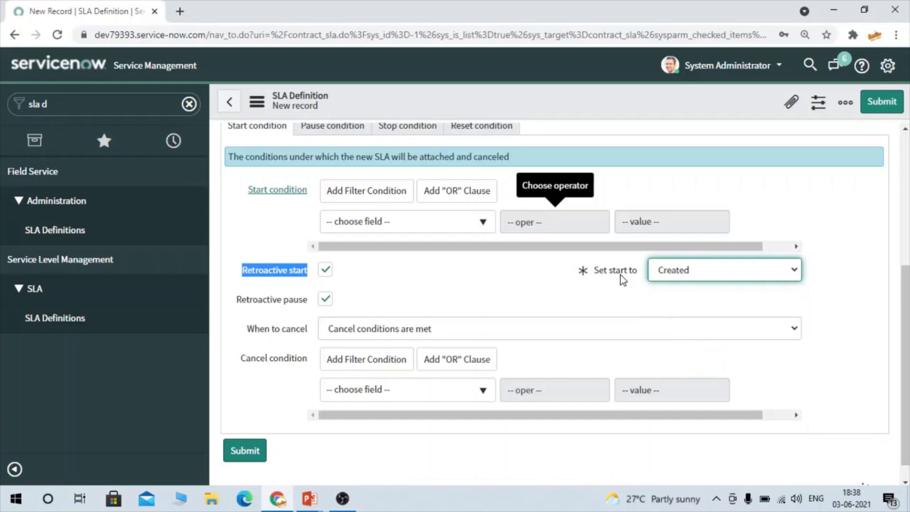
mouse_move(621, 275)
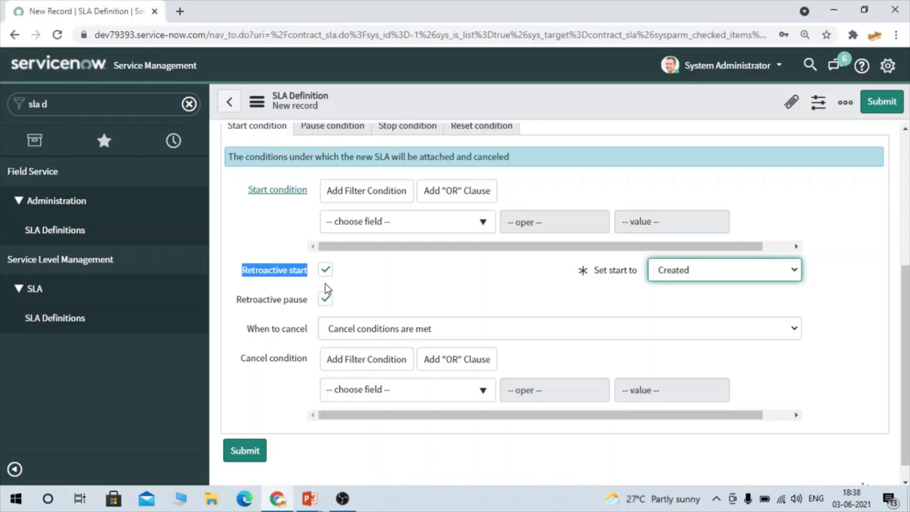
Step: Review the Retroactive start and Retroactive pause options of the start condition
double_click(294, 275)
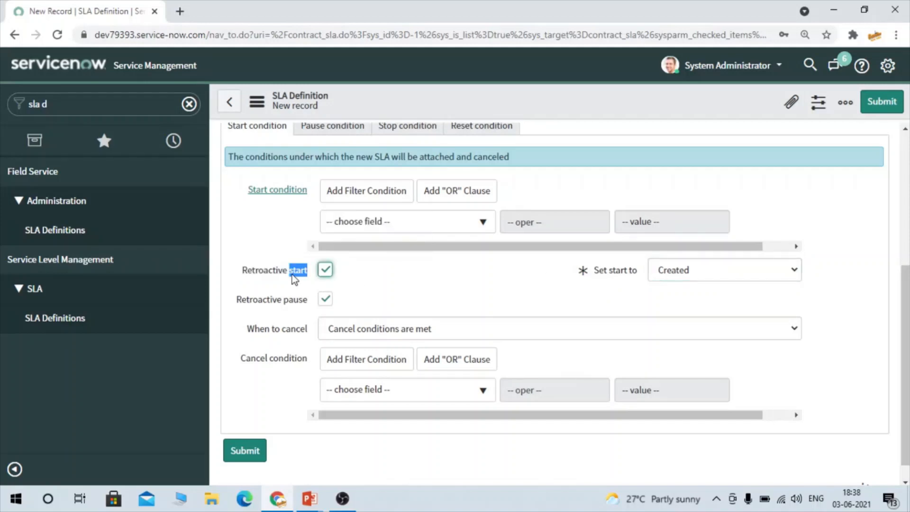
left_click(386, 278)
mouse_move(270, 306)
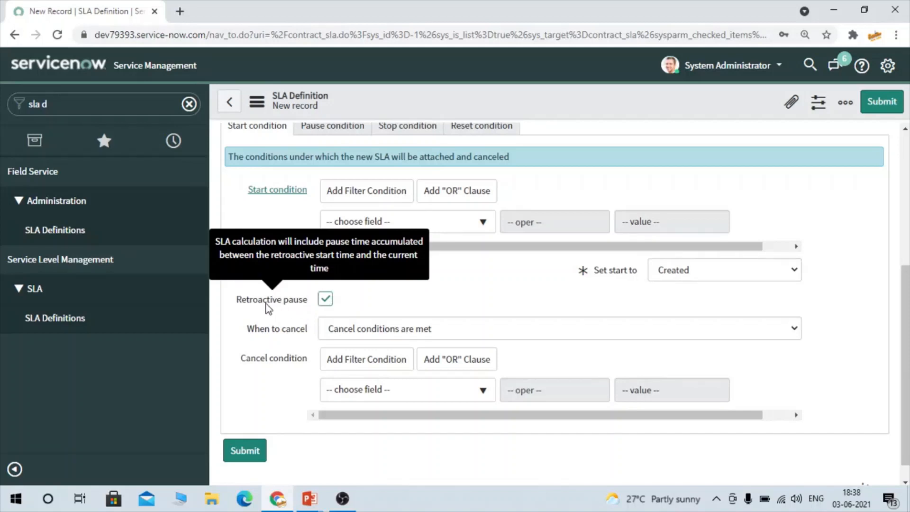
left_click(266, 304)
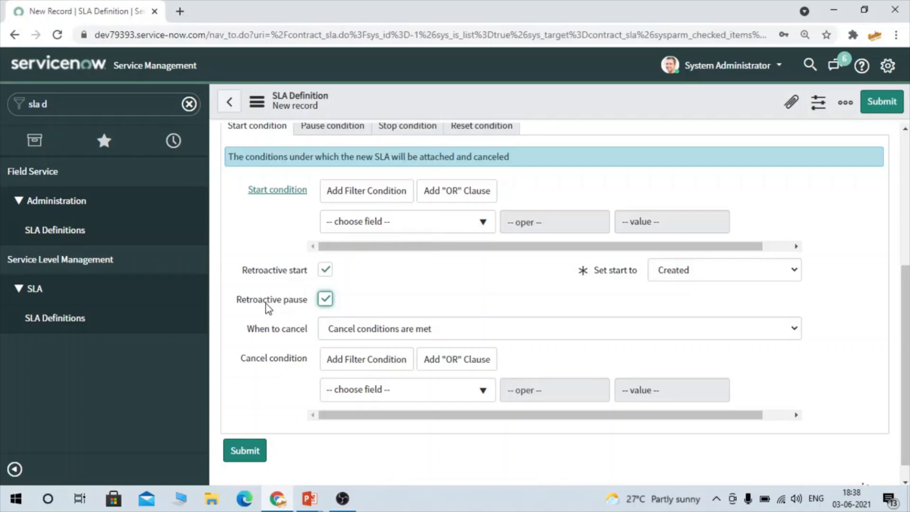
left_click(414, 298)
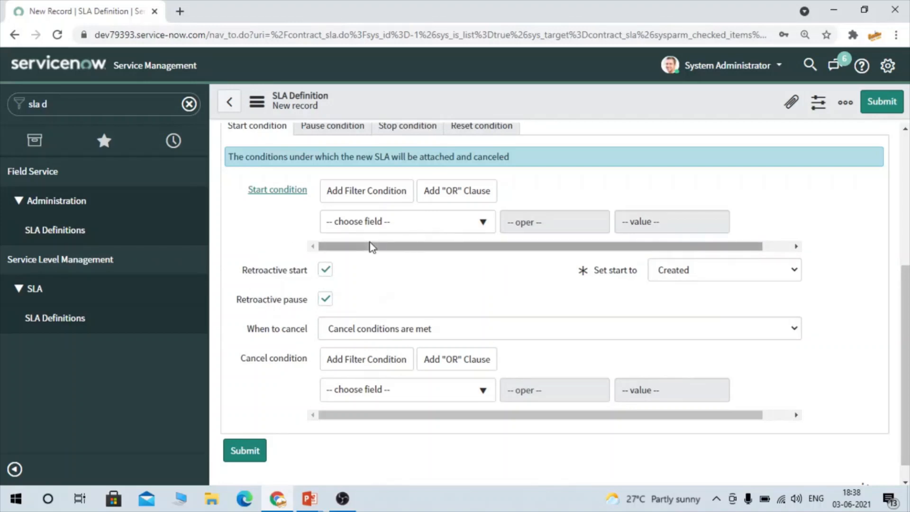
Step: Review the new record's Name field and the available SLA types, keeping SLA as the type
scroll(448, 276, "up", 5)
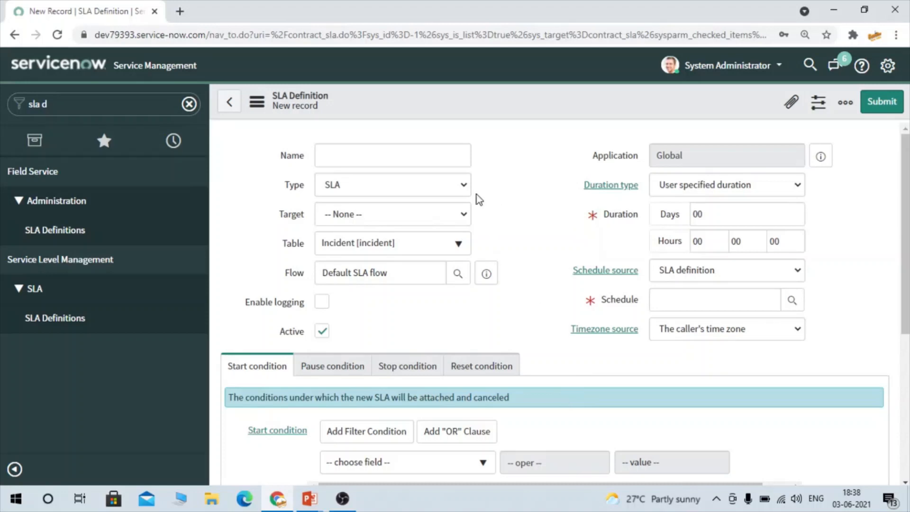
left_click(284, 147)
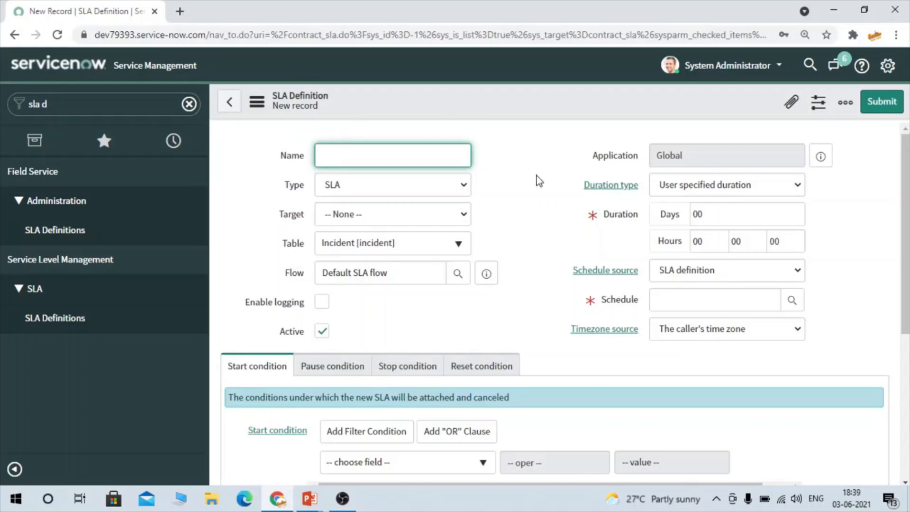
left_click(346, 188)
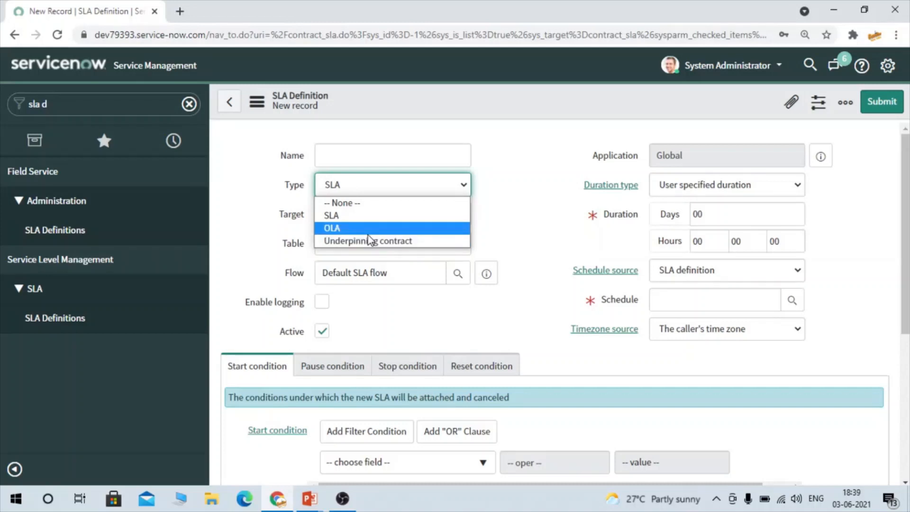
left_click(332, 215)
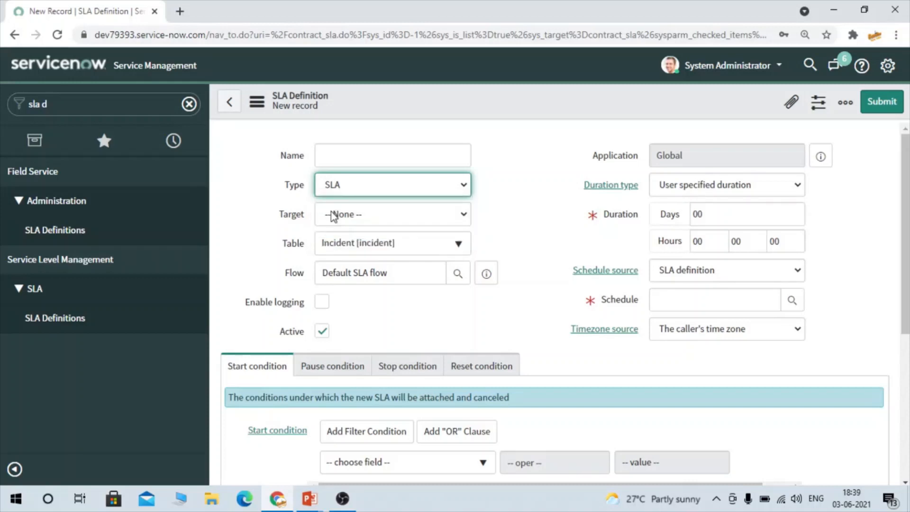
left_click(352, 186)
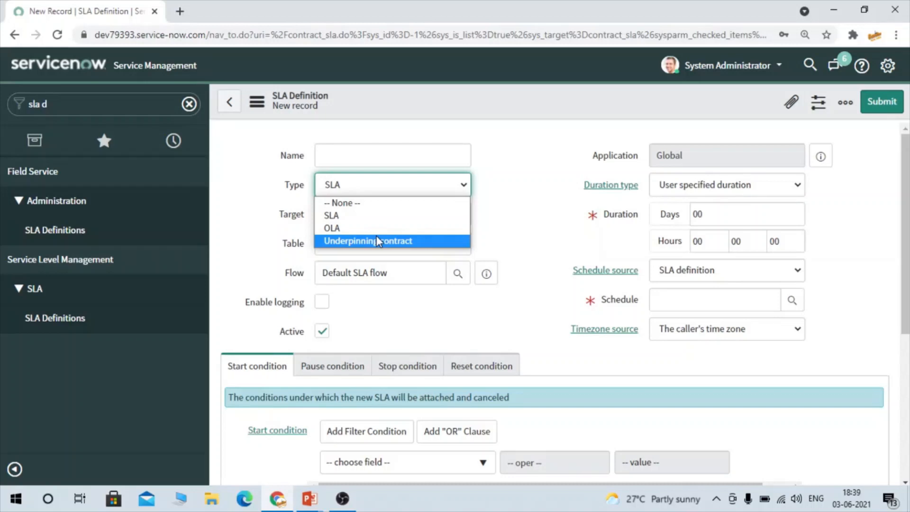
left_click(535, 224)
left_click(535, 223)
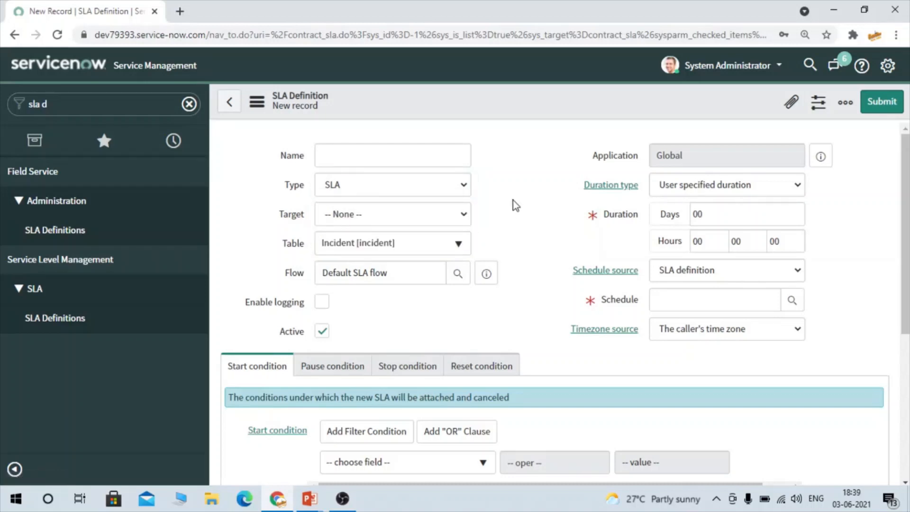
Step: View the available target options and the duration's days field without entering values
left_click(413, 214)
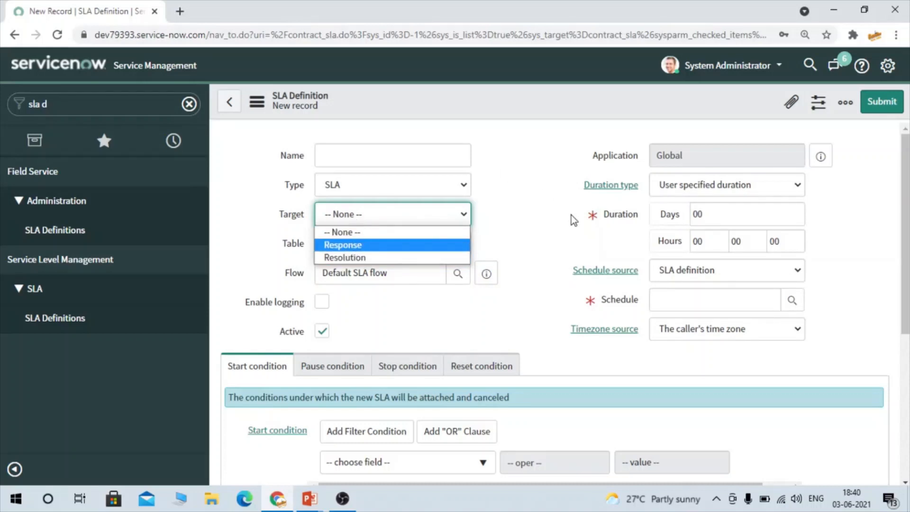
left_click(679, 214)
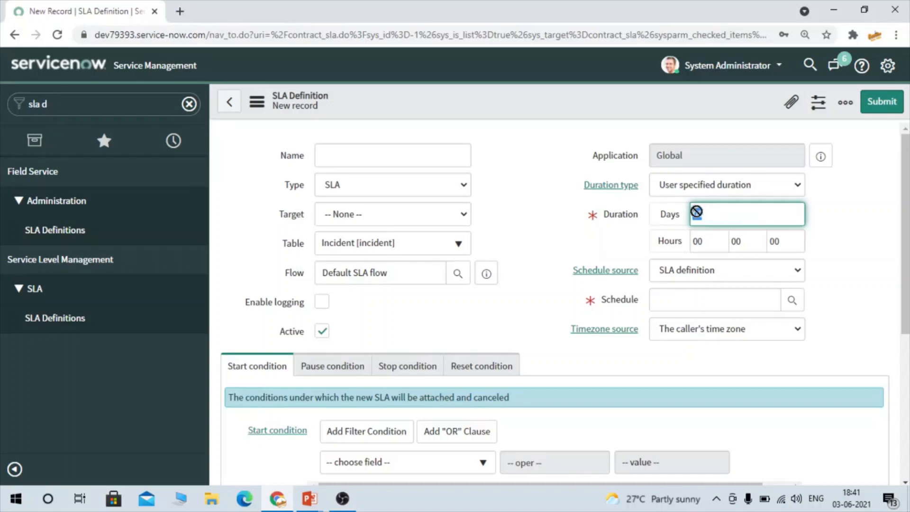
left_click(716, 213)
Step: Review the Table field's hint and highlight the Default SLA flow entry in the Flow field
left_click(302, 277)
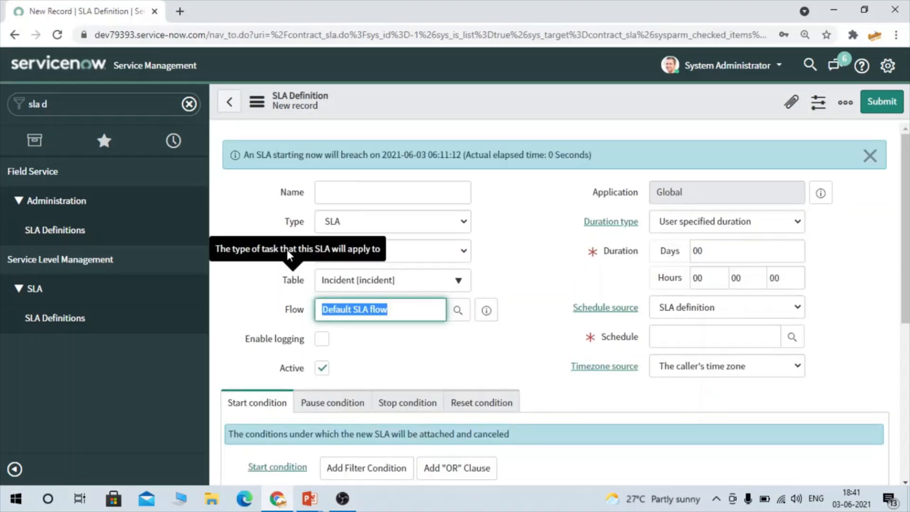
left_click(420, 318)
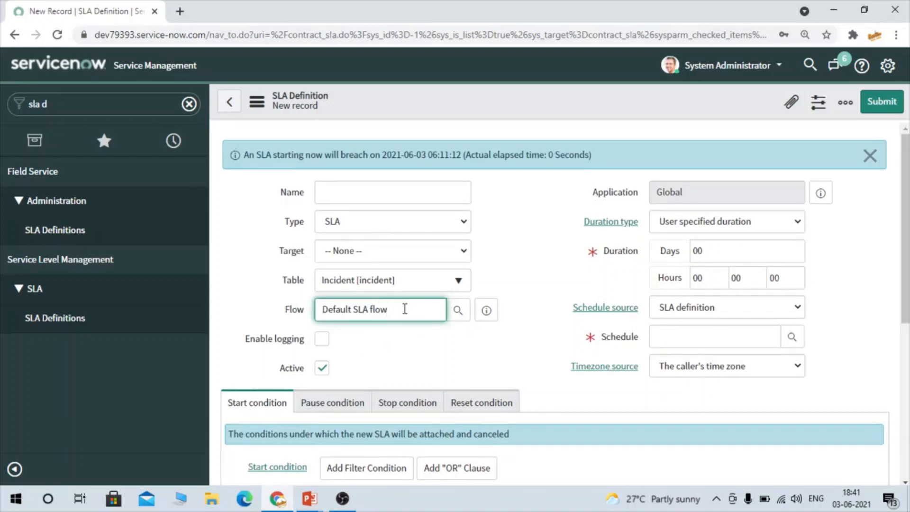
left_click_drag(405, 309, 297, 317)
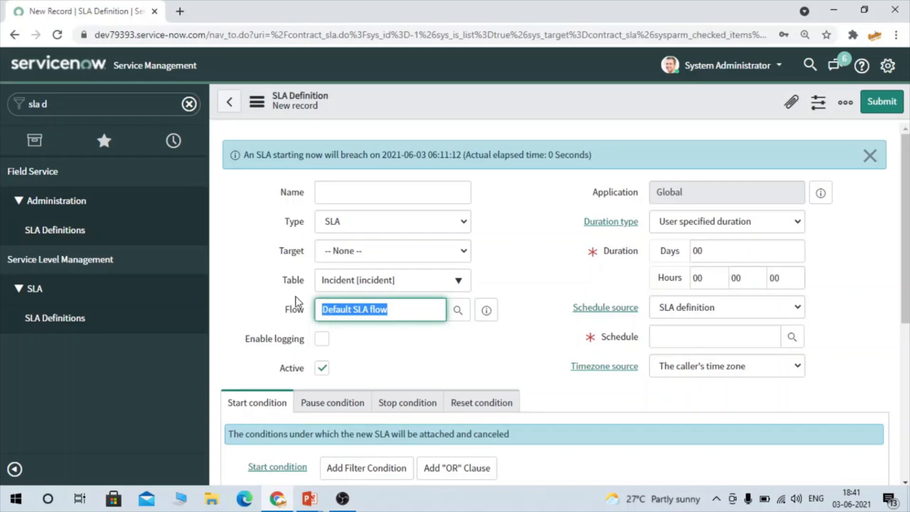
left_click(519, 305)
scroll(517, 304, "down", 2)
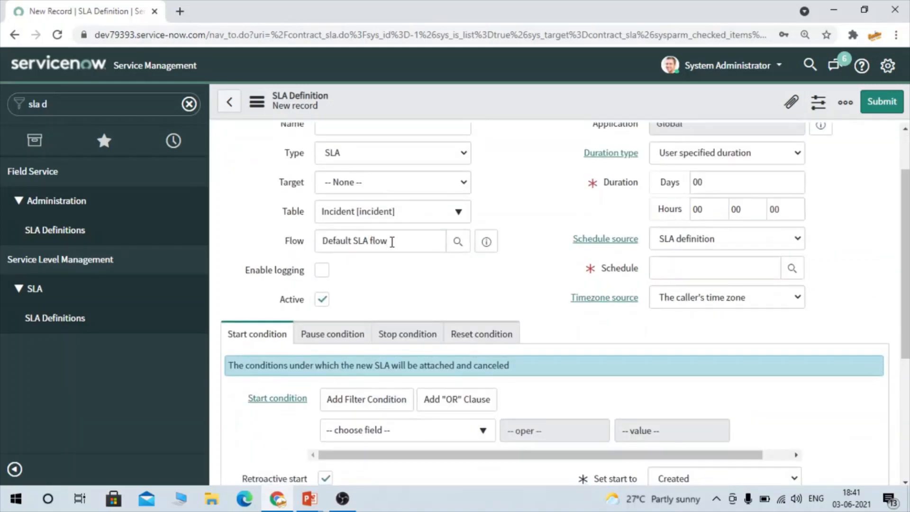
left_click_drag(392, 241, 304, 241)
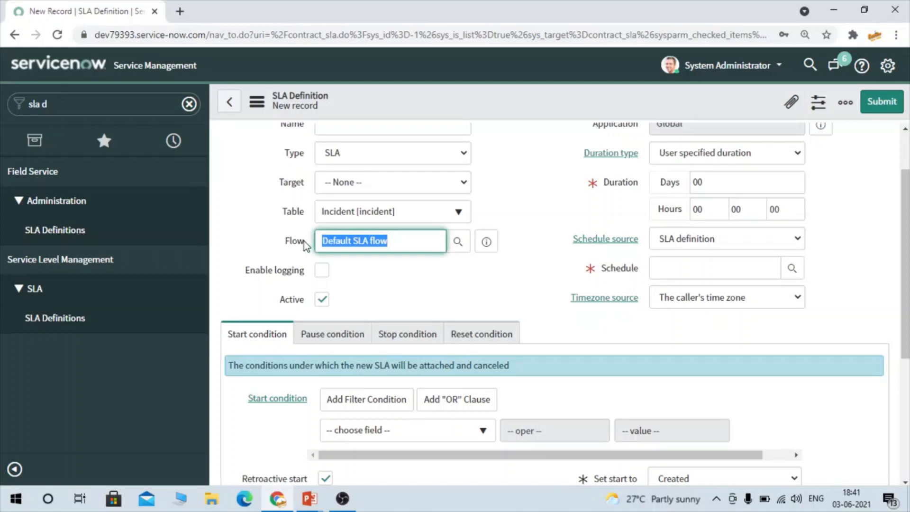
left_click(508, 278)
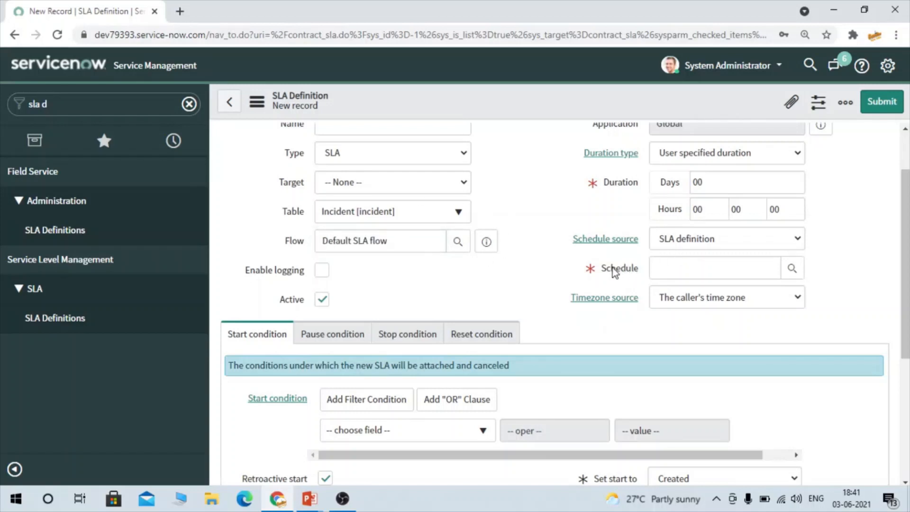
Step: Examine the required Schedule field of the SLA definition, leaving it empty
left_click_drag(612, 268, 642, 268)
left_click(711, 269)
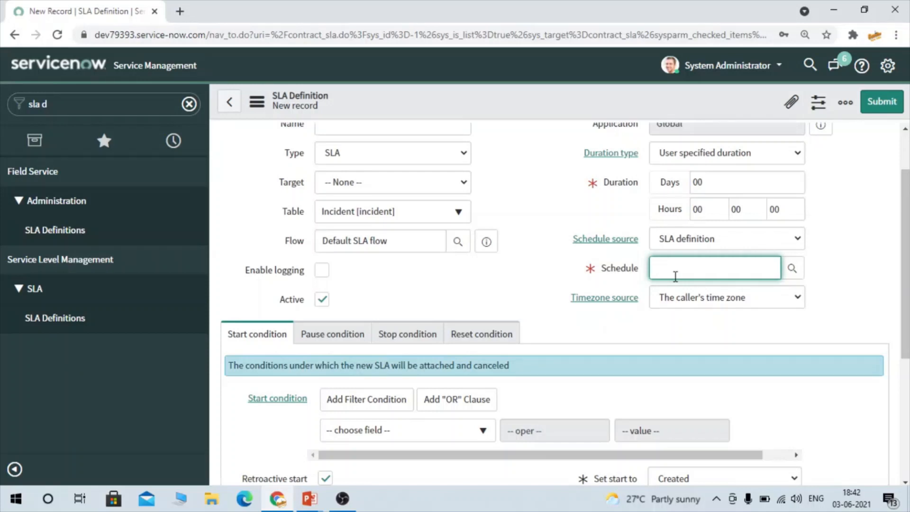
left_click_drag(597, 275, 638, 273)
left_click(571, 255)
Step: Set the timezone source to The SLA definition's time zone
scroll(571, 254, "down", 2)
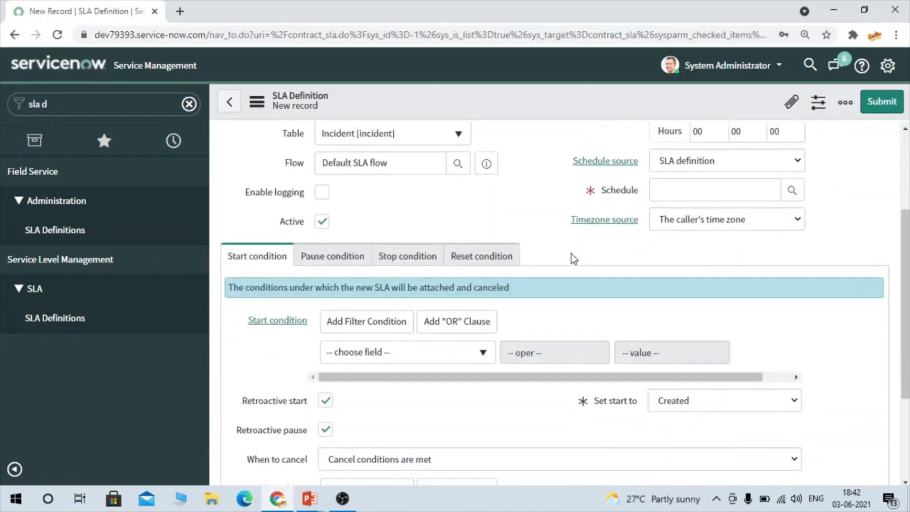
scroll(602, 232, "down", 2)
scroll(602, 232, "up", 5)
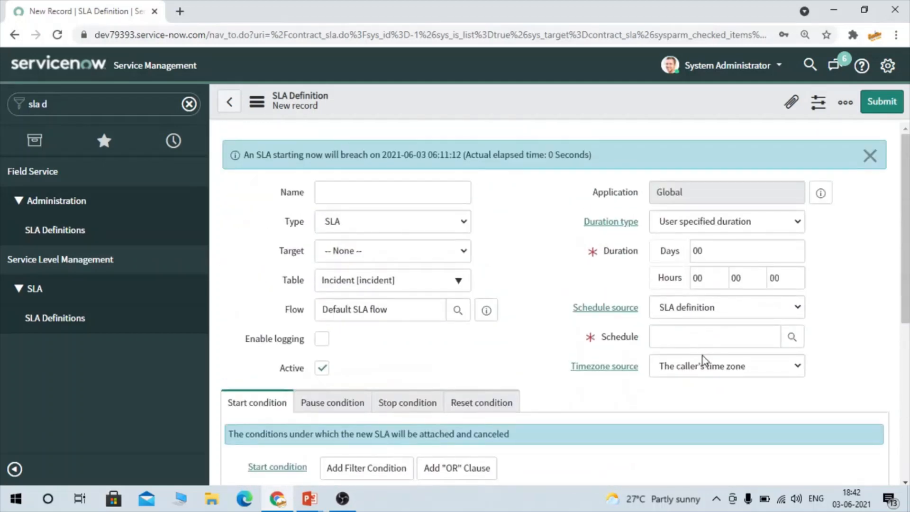
scroll(703, 362, "down", 3)
left_click(692, 252)
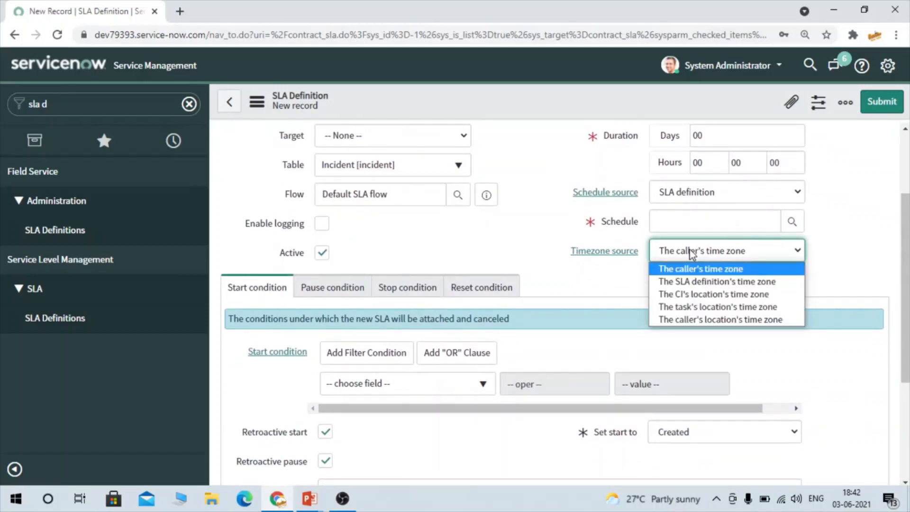
left_click(741, 282)
Step: Browse the available timezones and set the SLA definition's timezone to Canada/Pacific
left_click(696, 284)
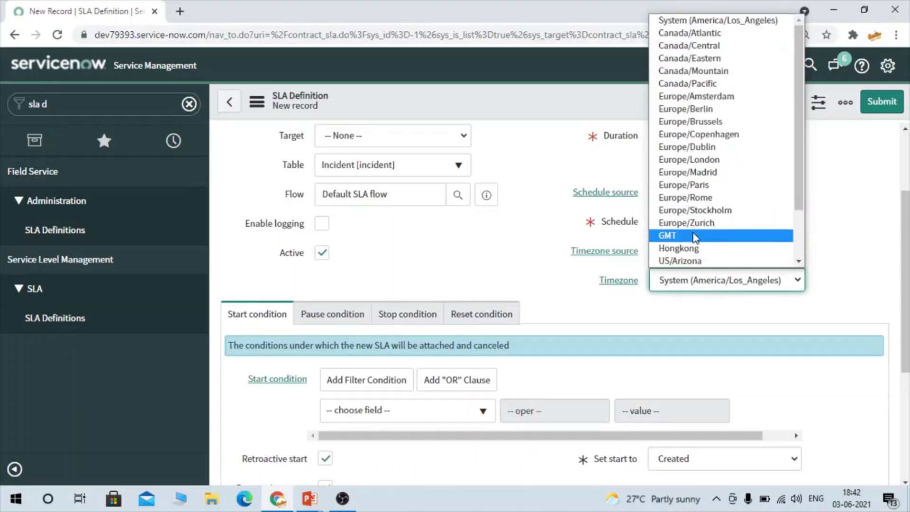
left_click(695, 237)
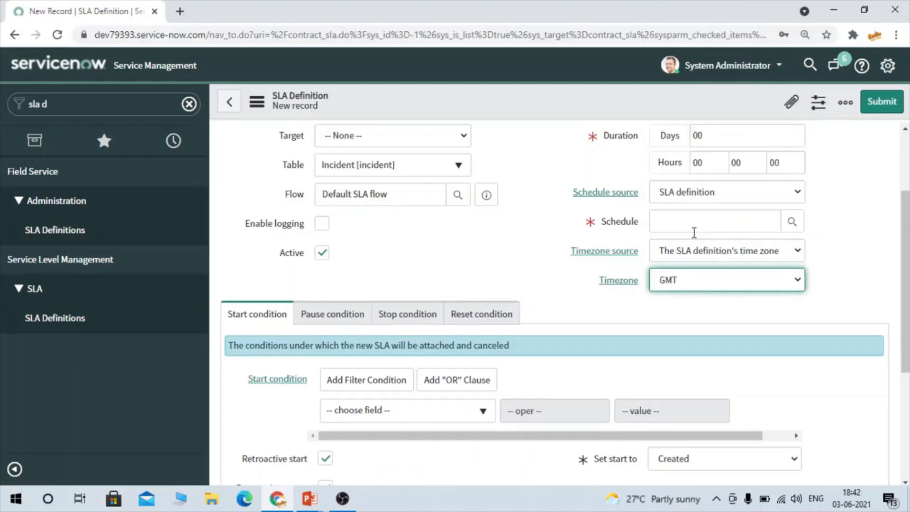
left_click(694, 279)
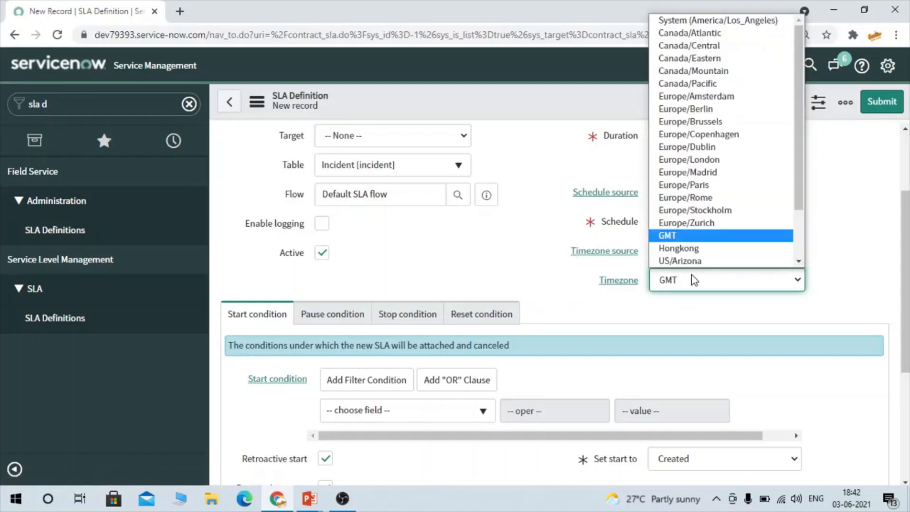
scroll(688, 206, "down", 3)
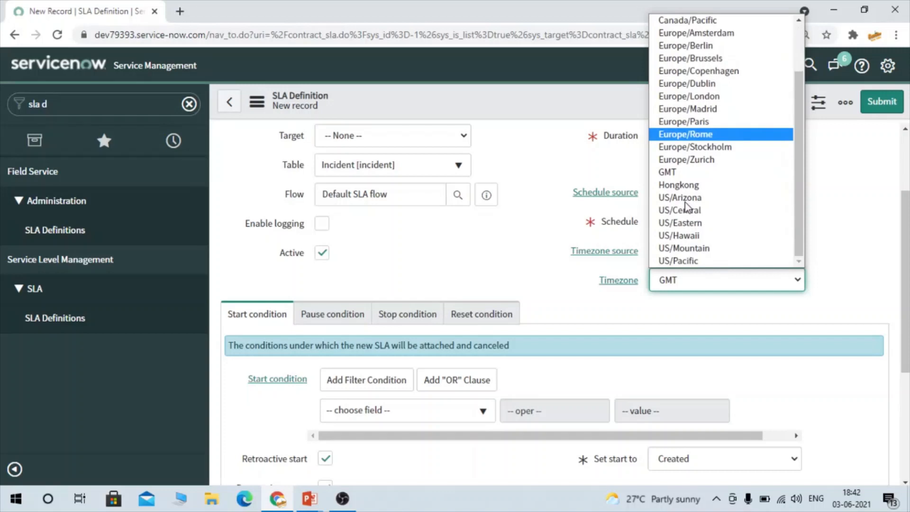
scroll(686, 205, "up", 3)
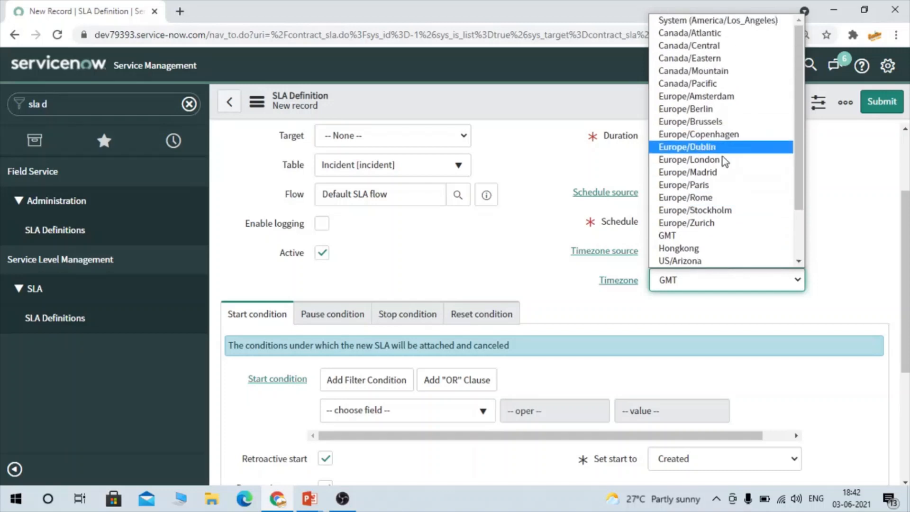
scroll(725, 161, "down", 3)
scroll(725, 161, "up", 3)
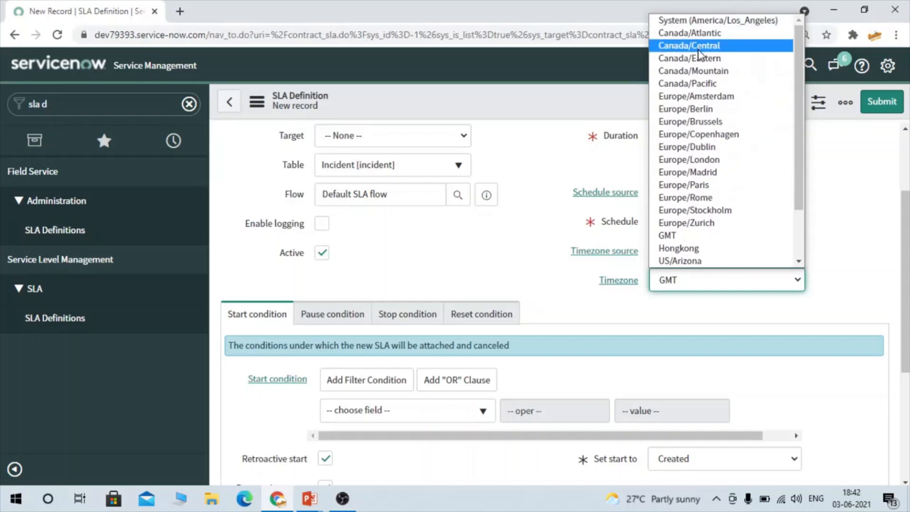
left_click(688, 83)
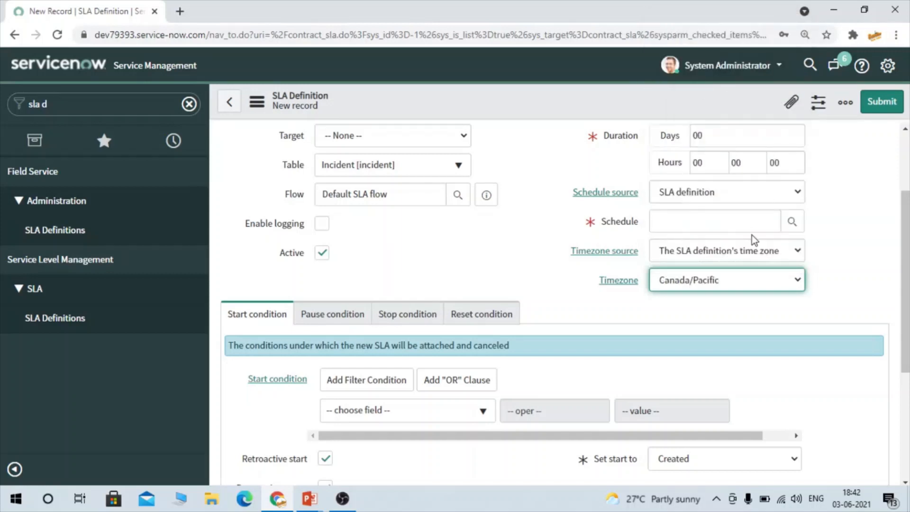
left_click(750, 303)
Step: Review the start, pause, stop and reset condition settings of the SLA definition without entering any conditions
scroll(750, 303, "down", 1)
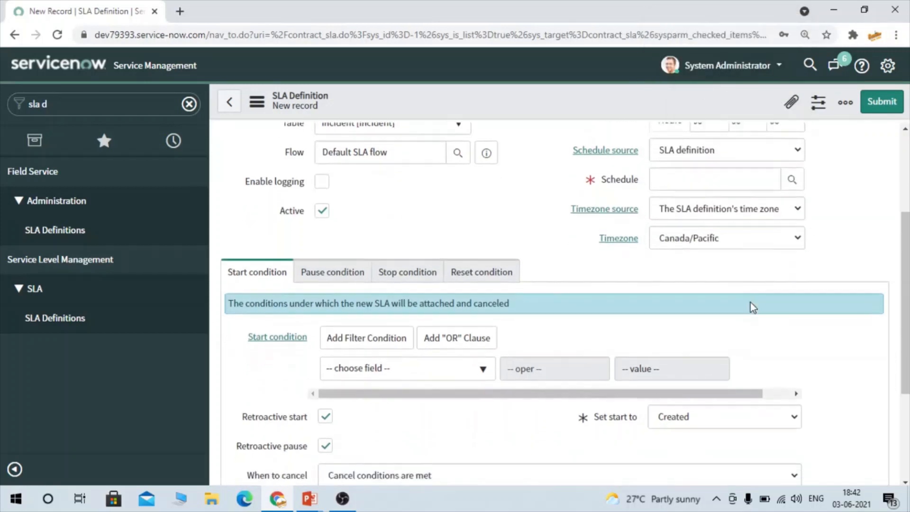
scroll(750, 302, "down", 1)
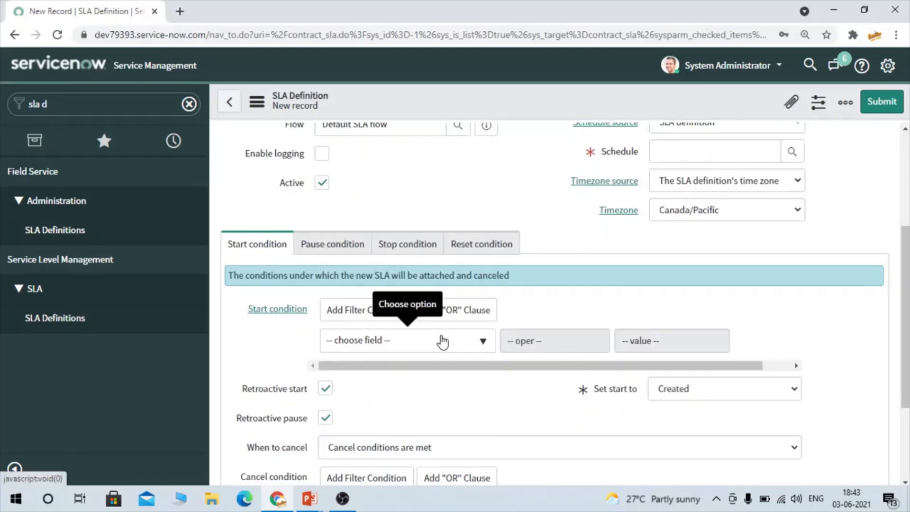
left_click(347, 242)
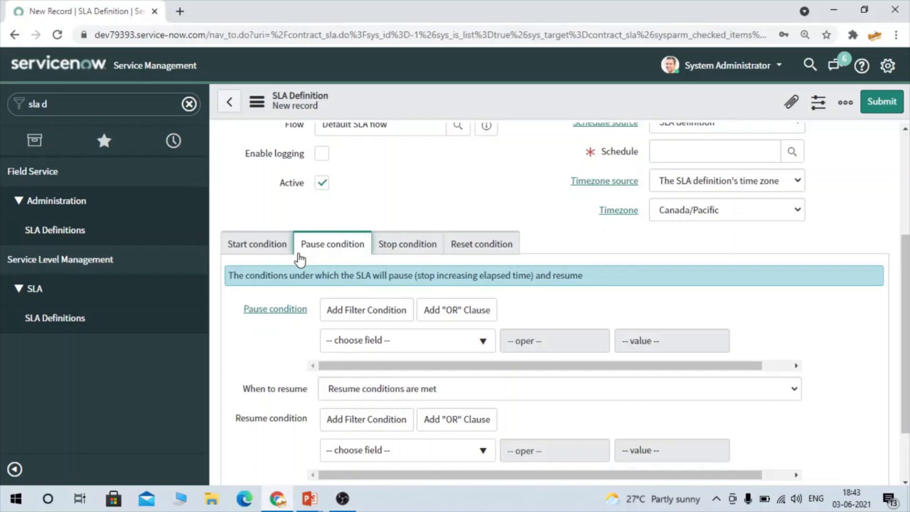
left_click(409, 244)
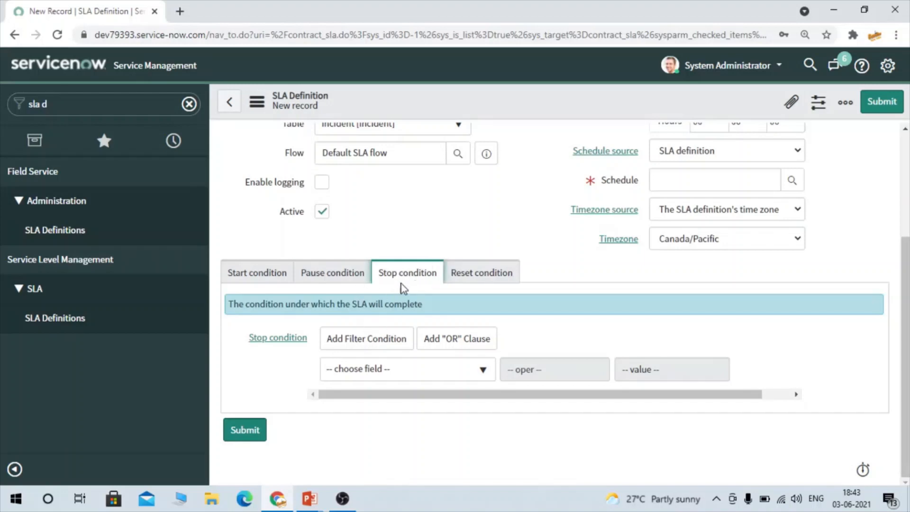
left_click(499, 274)
scroll(516, 214, "down", 1)
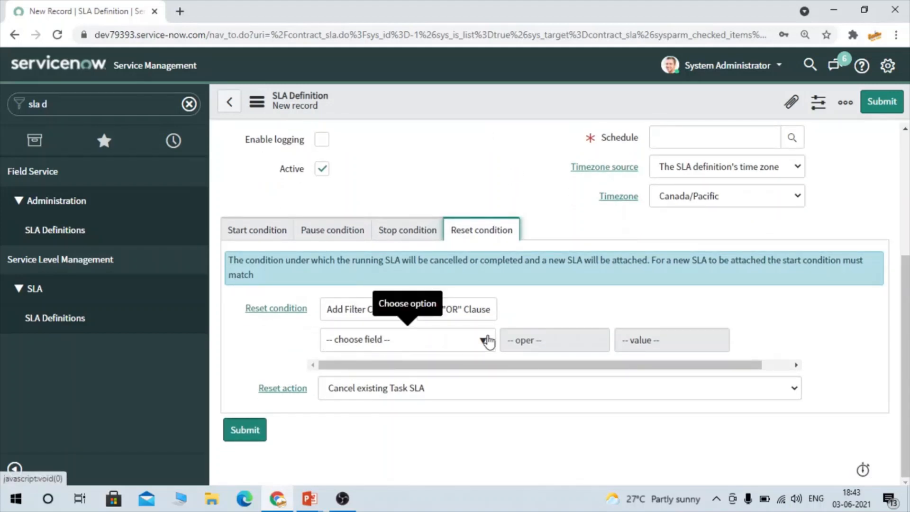
Step: Return to the start condition settings and view the When to cancel options and the cancel condition's field choices without changing them
left_click(268, 233)
scroll(455, 321, "down", 3)
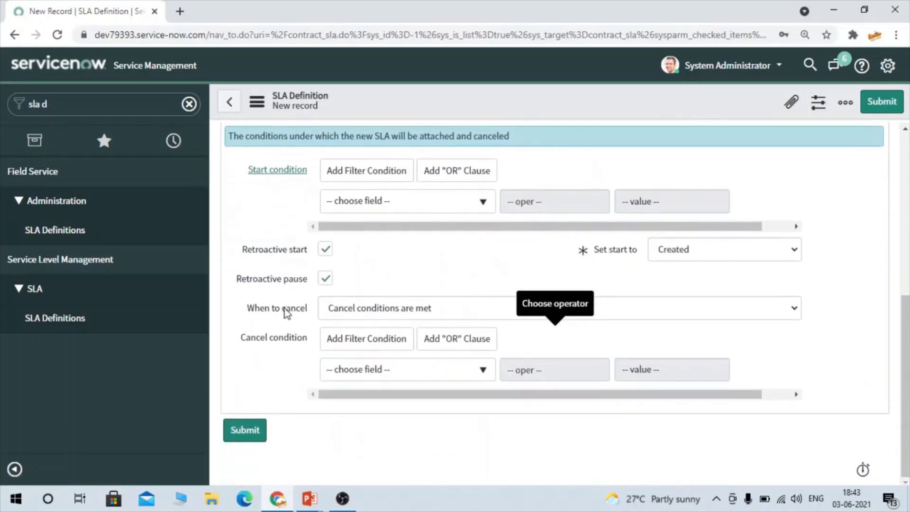
left_click(407, 314)
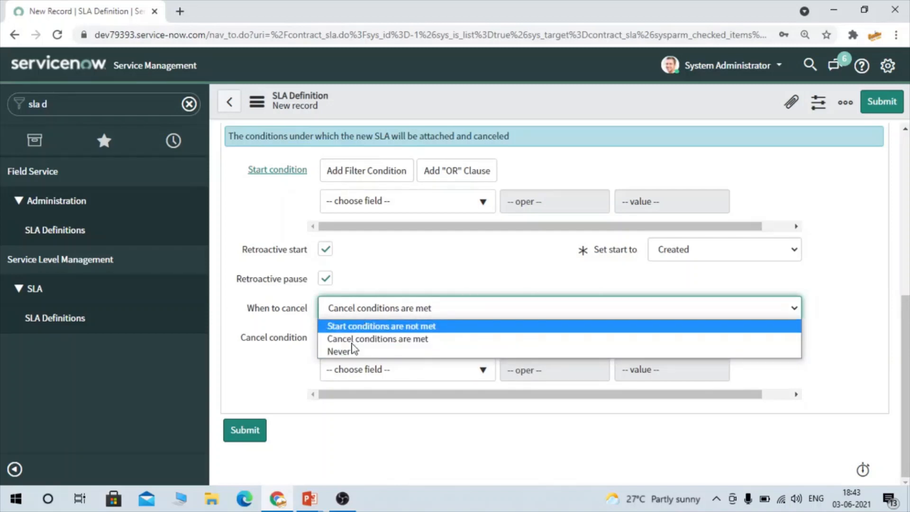
left_click(283, 372)
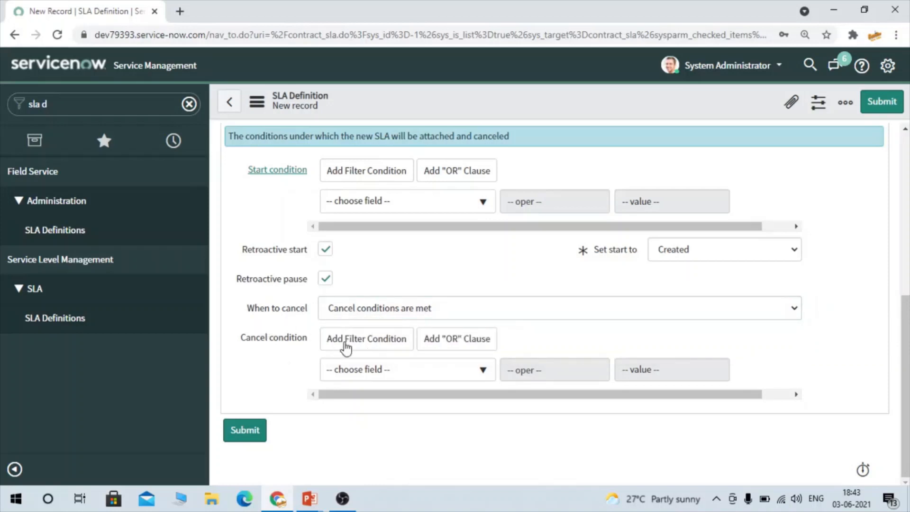
left_click(353, 374)
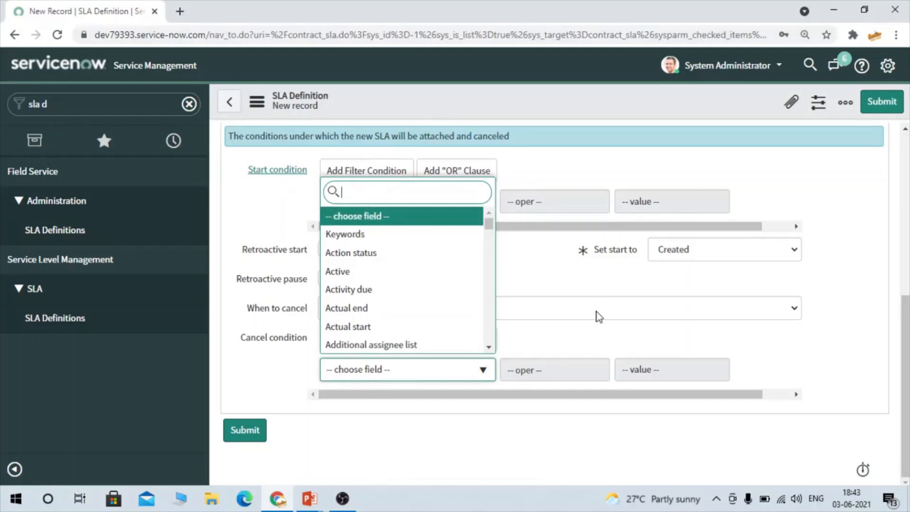
left_click(736, 375)
scroll(694, 315, "up", 7)
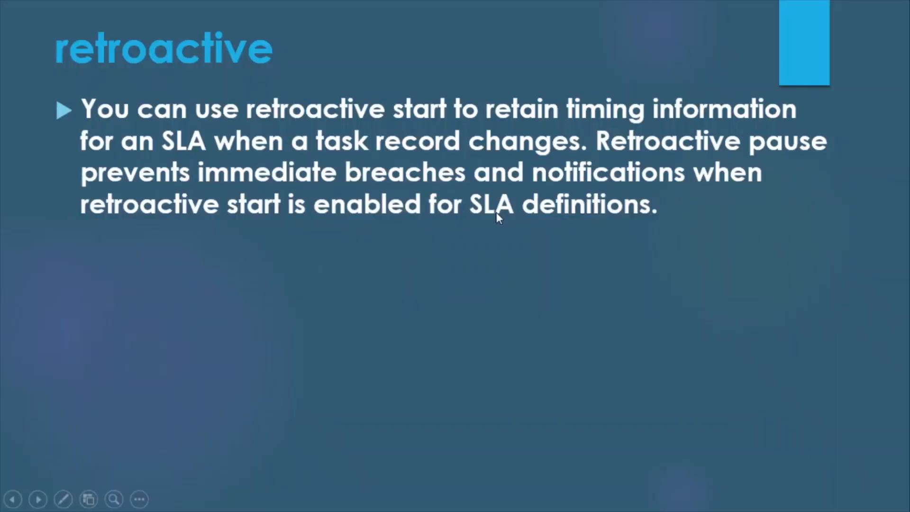
left_click(497, 213)
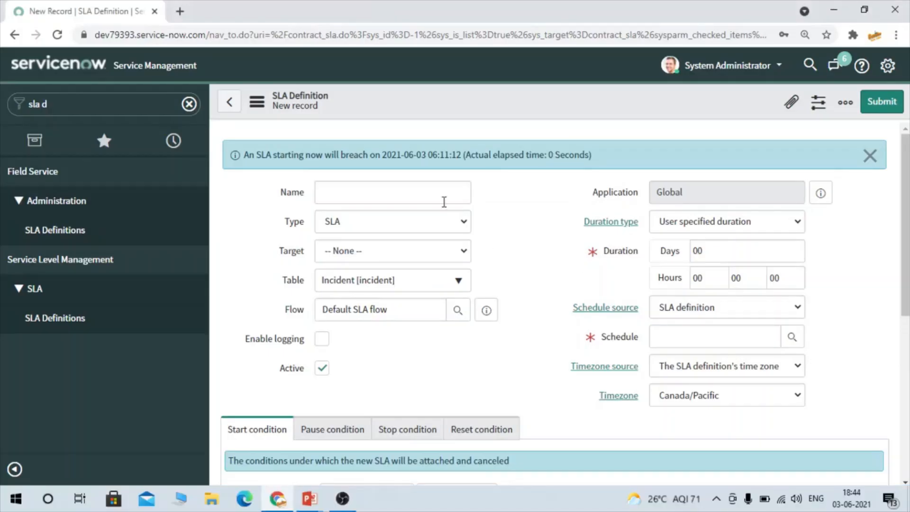
Step: Name the SLA definition Normal Change SLA and keep SLA as its type
left_click(423, 194)
type("Norm")
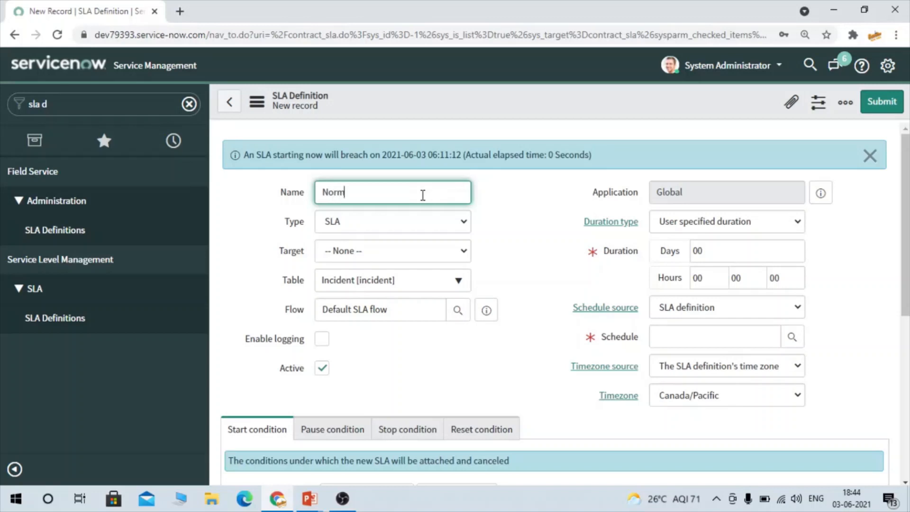
type("al Change SLA")
left_click(440, 216)
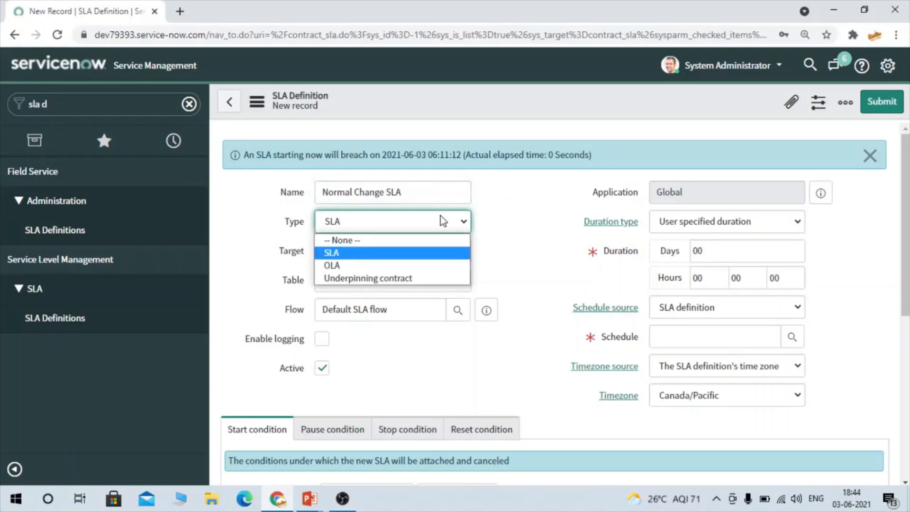
left_click(562, 220)
Step: Set the SLA definition's target to Resolution
scroll(562, 220, "down", 1)
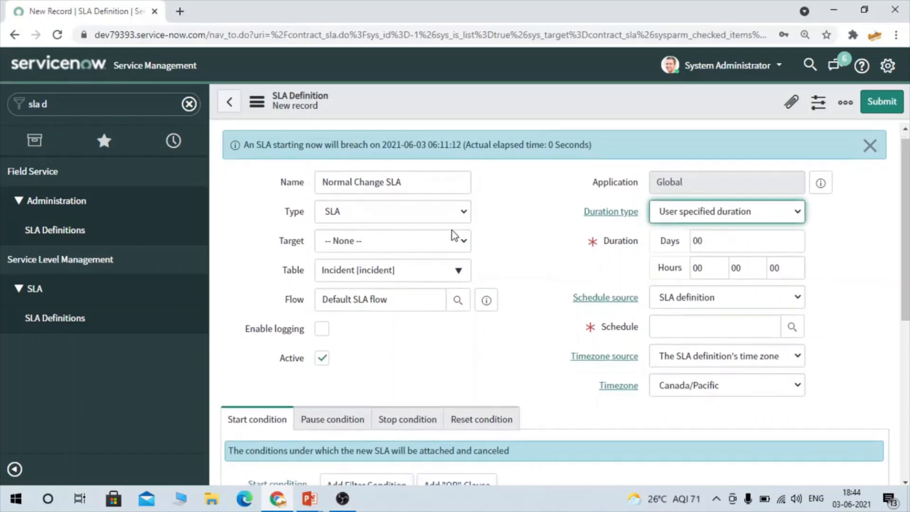
left_click(439, 235)
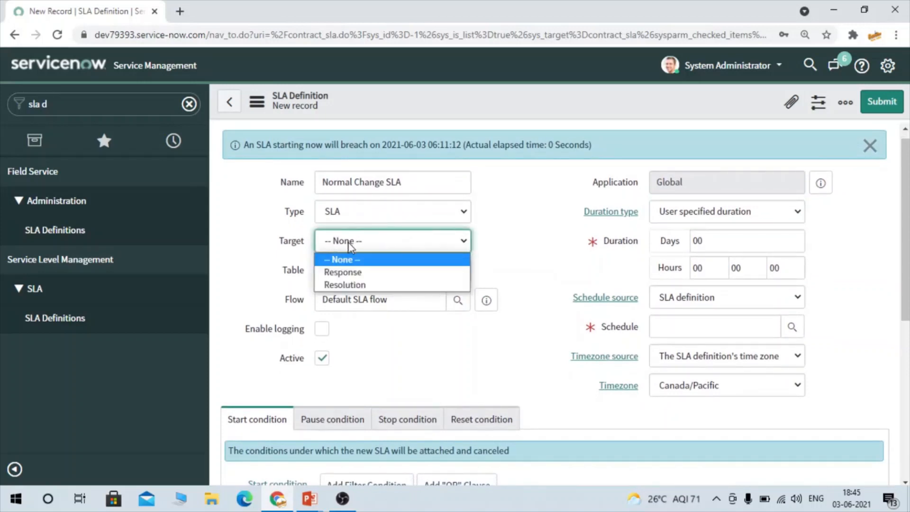
left_click(354, 284)
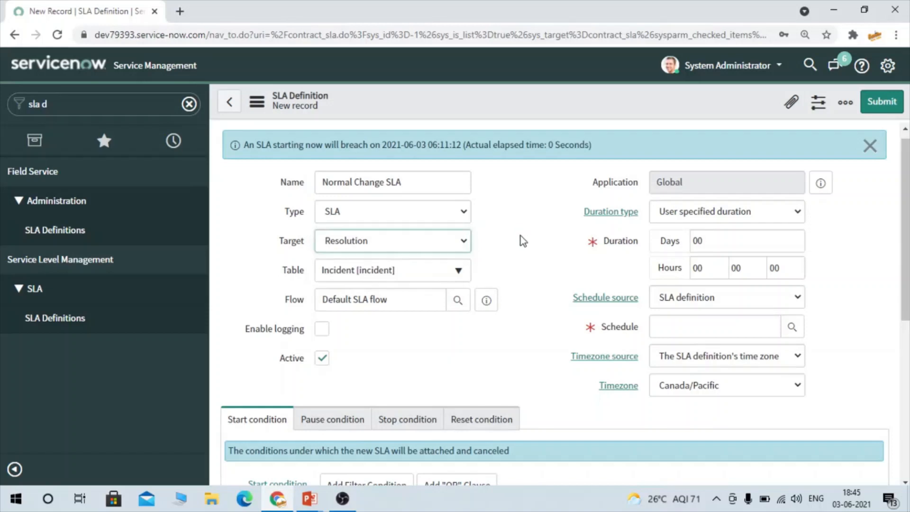
Step: Set the SLA duration to 8 hours, leaving the days at 00
scroll(520, 237, "down", 1)
scroll(520, 240, "down", 1)
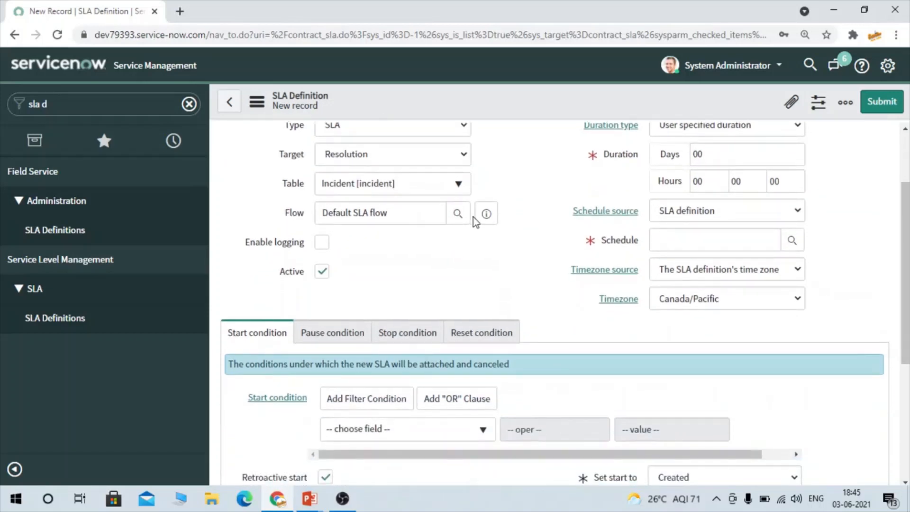
scroll(468, 228, "up", 1)
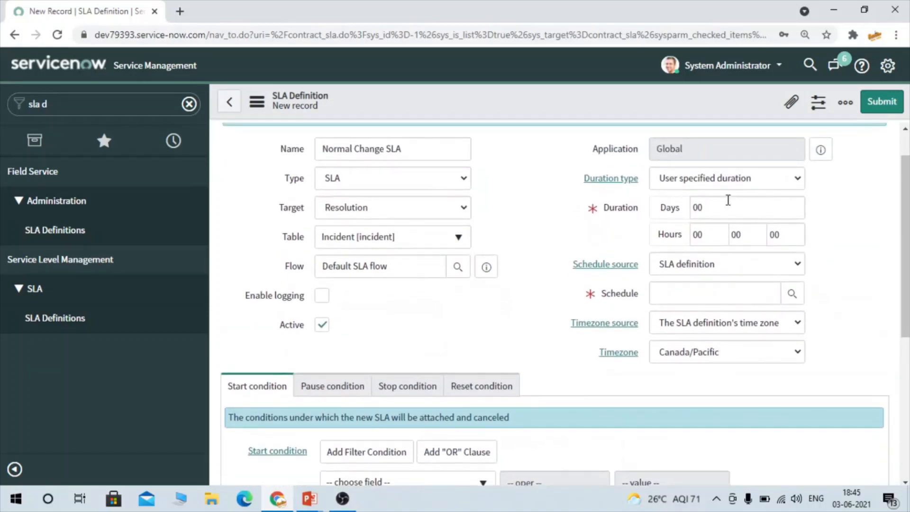
left_click(728, 200)
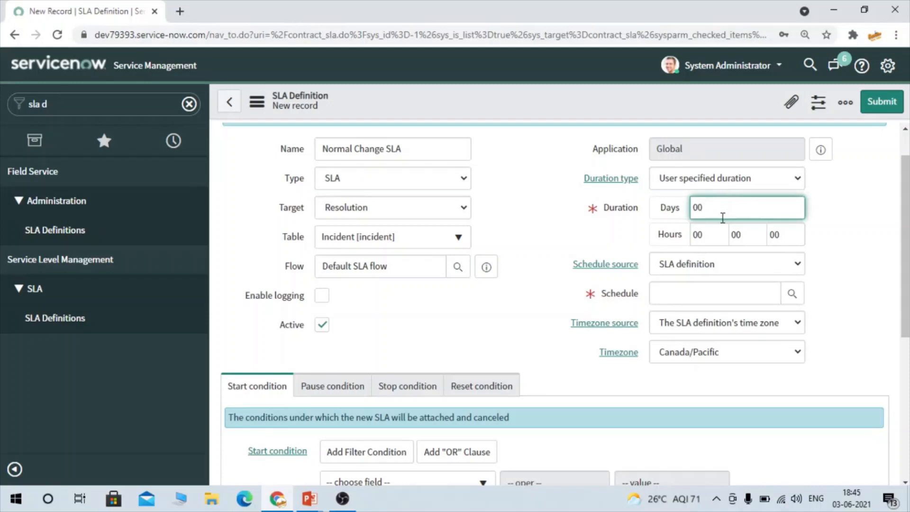
left_click(718, 234)
key("BackSpace")
type("8")
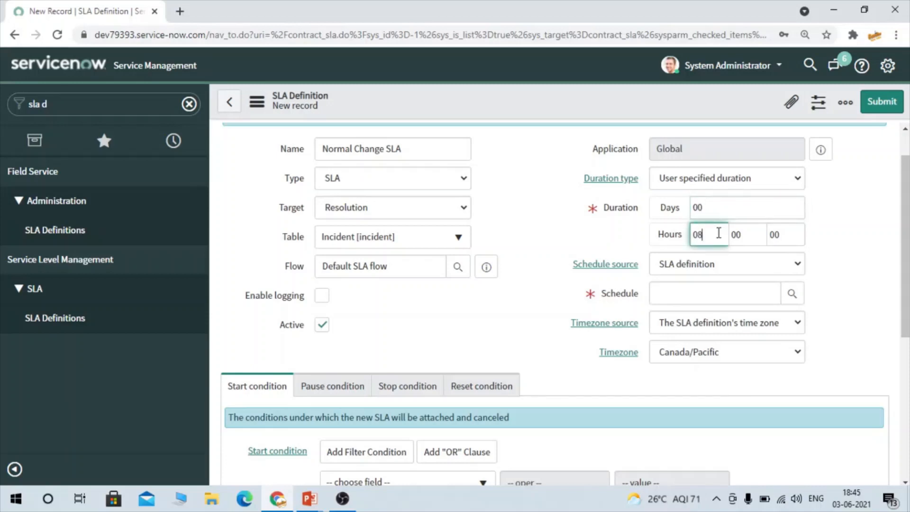
left_click(554, 264)
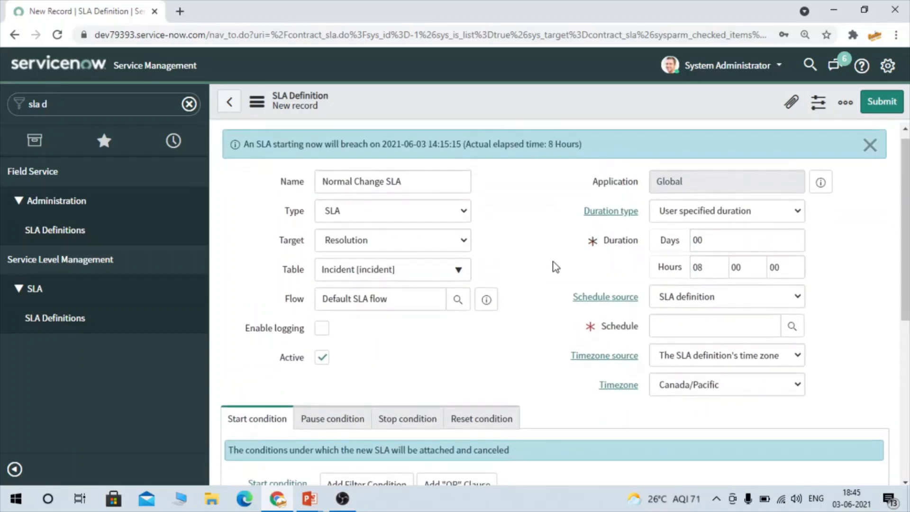
Step: Look up the available schedules and assign 8-5 weekdays to the SLA definition
scroll(590, 254, "down", 1)
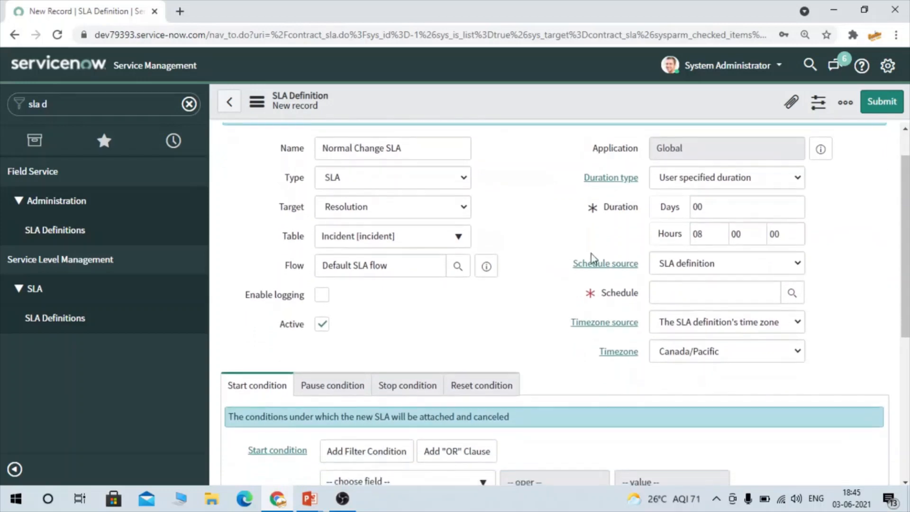
left_click(791, 292)
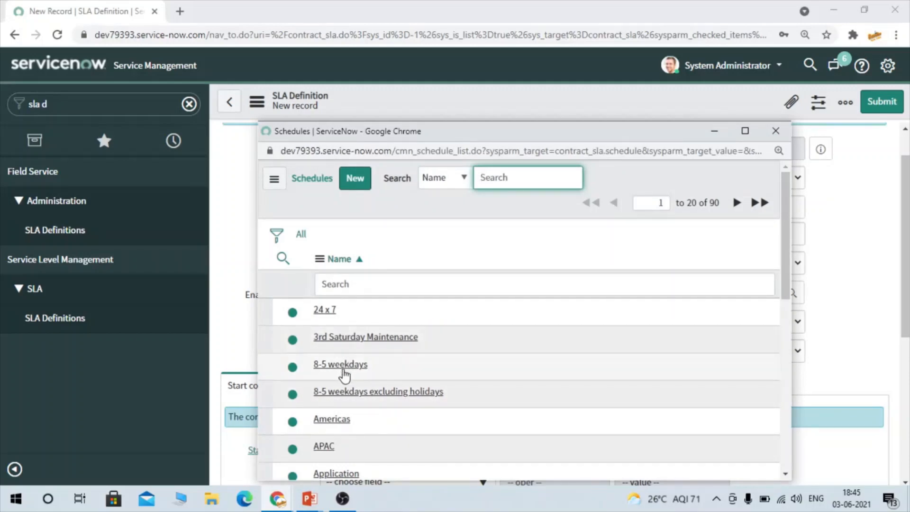
left_click(325, 366)
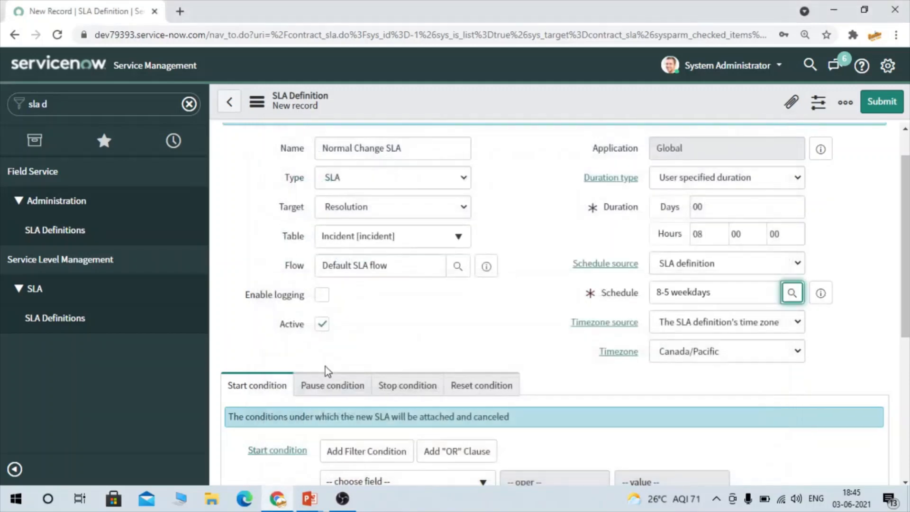
scroll(504, 330, "down", 6)
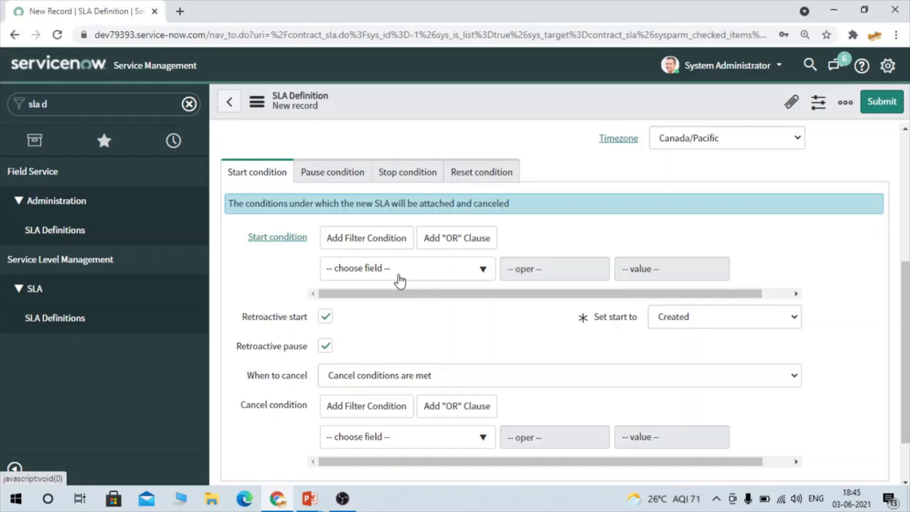
Step: Set the SLA's start condition to Approval is Requested
left_click(386, 274)
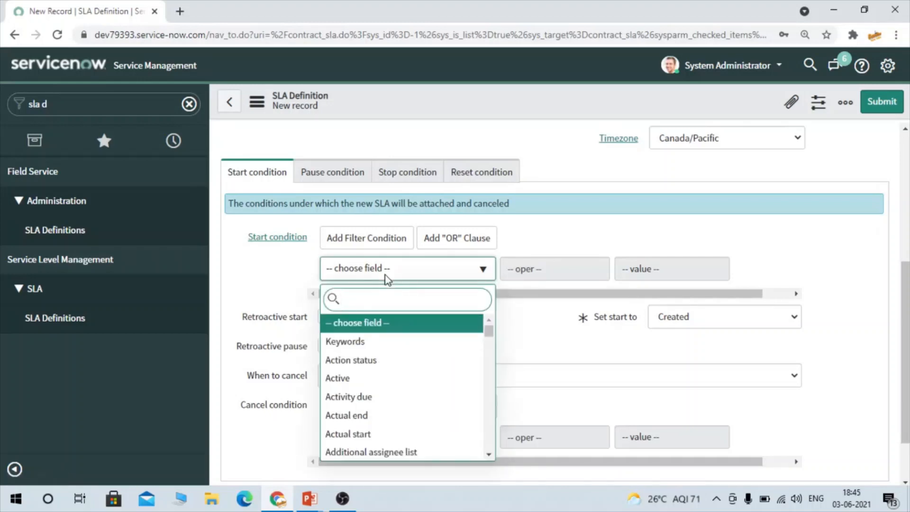
type("appr")
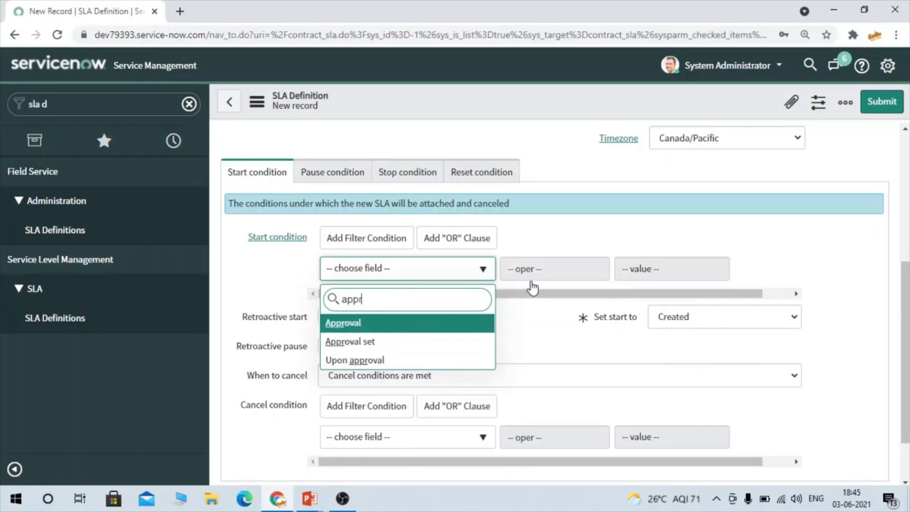
left_click(453, 323)
left_click(645, 269)
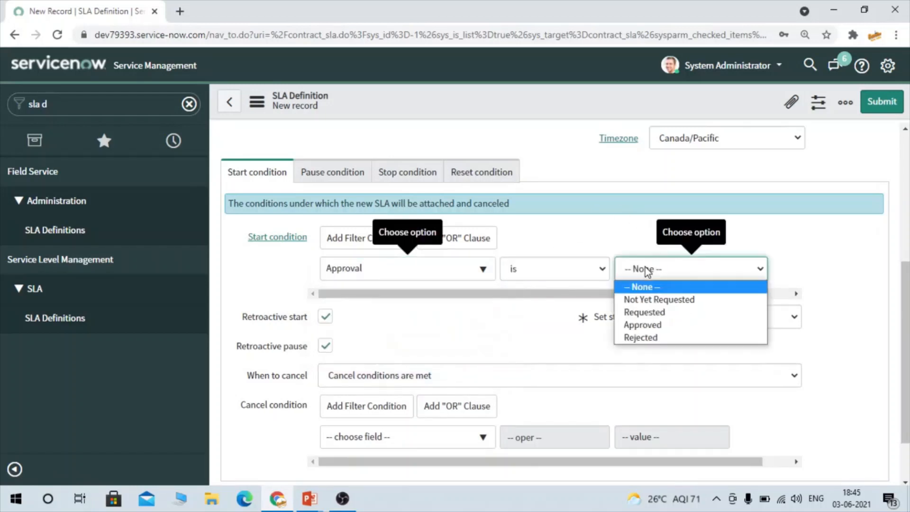
left_click(662, 312)
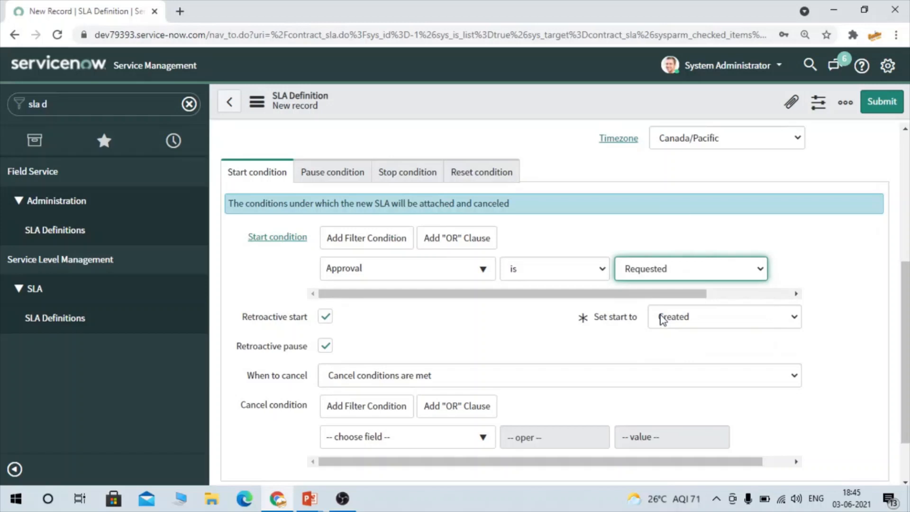
left_click(590, 188)
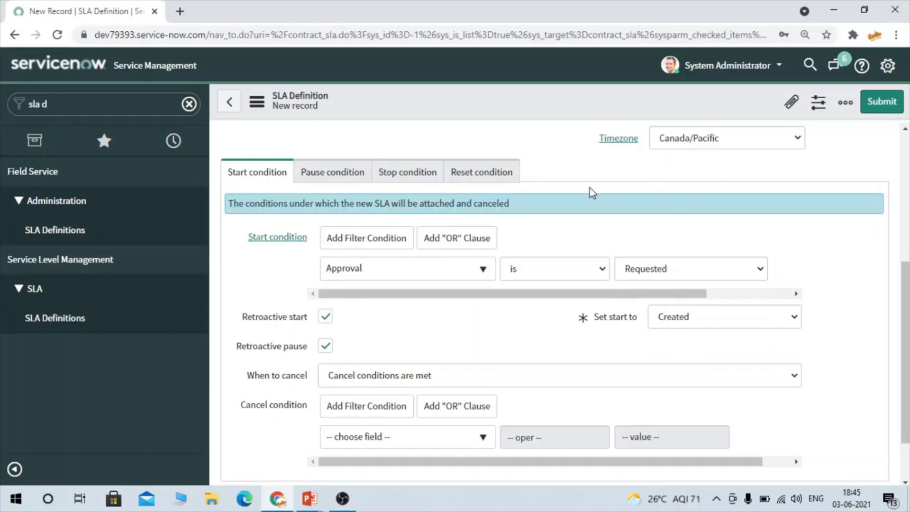
Step: Find the Change application's Create New form, open it in a separate browser tab and start a normal change
left_click(160, 105)
type("change")
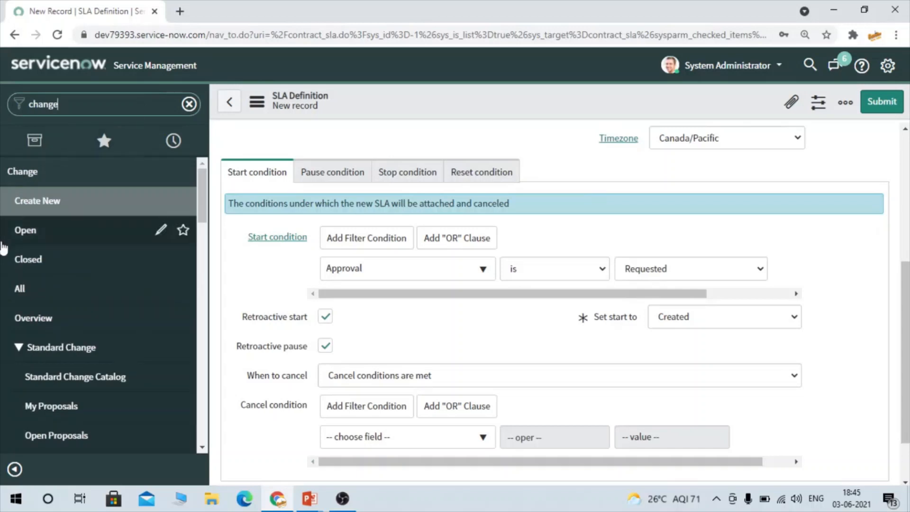
right_click(62, 204)
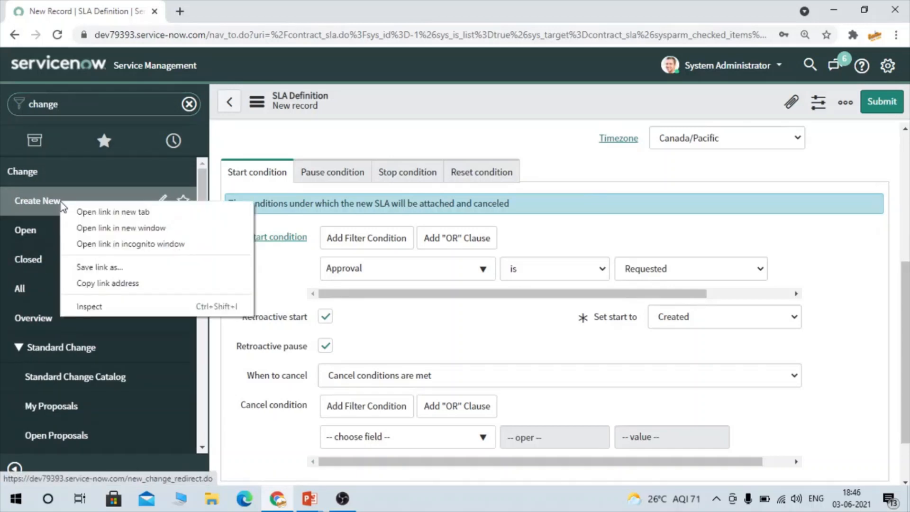
left_click(99, 211)
left_click(221, 7)
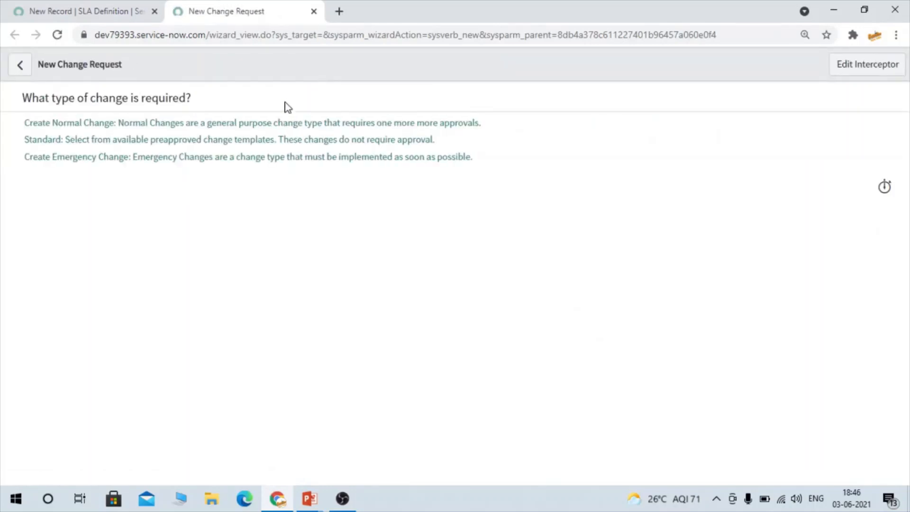
left_click(243, 127)
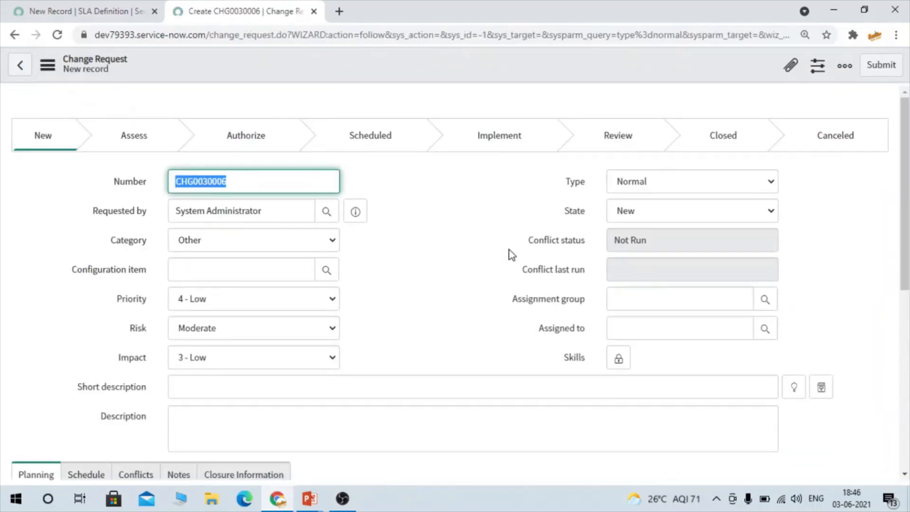
Step: Save the new normal change request and try to request approval for it
scroll(509, 250, "down", 6)
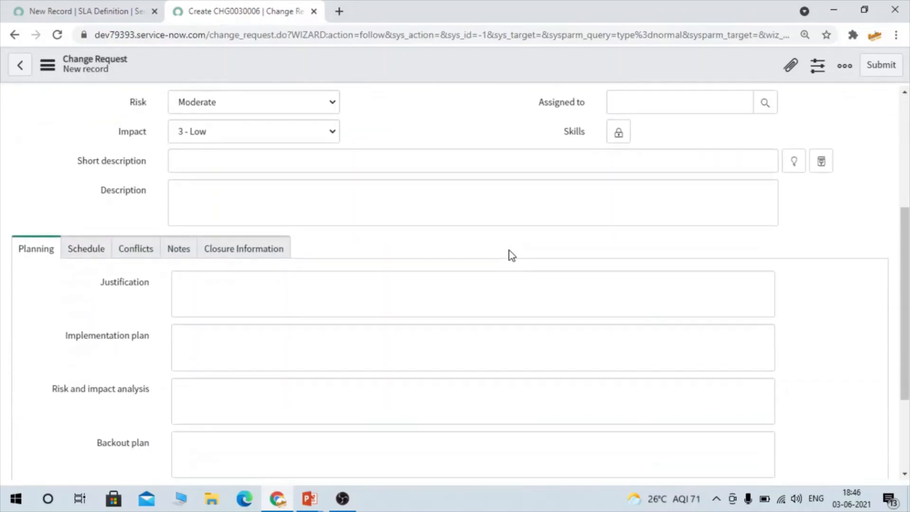
scroll(509, 250, "up", 6)
right_click(471, 68)
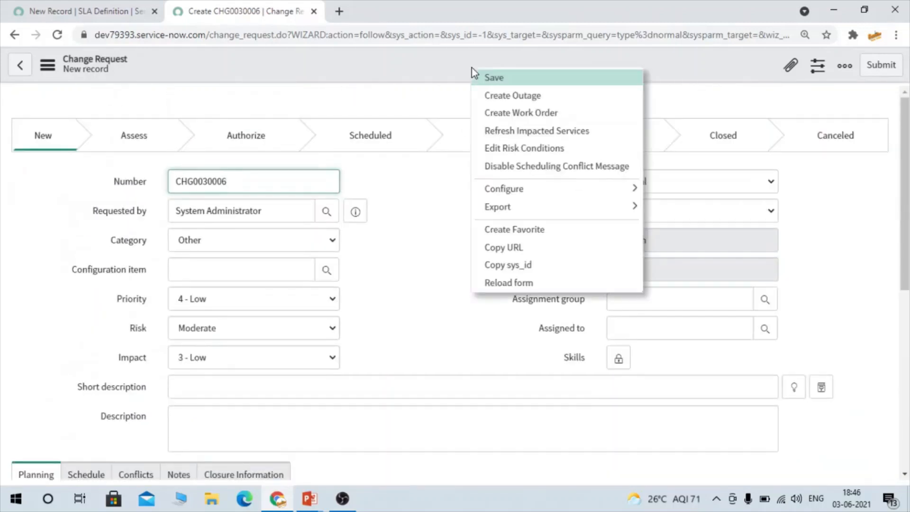
left_click(514, 82)
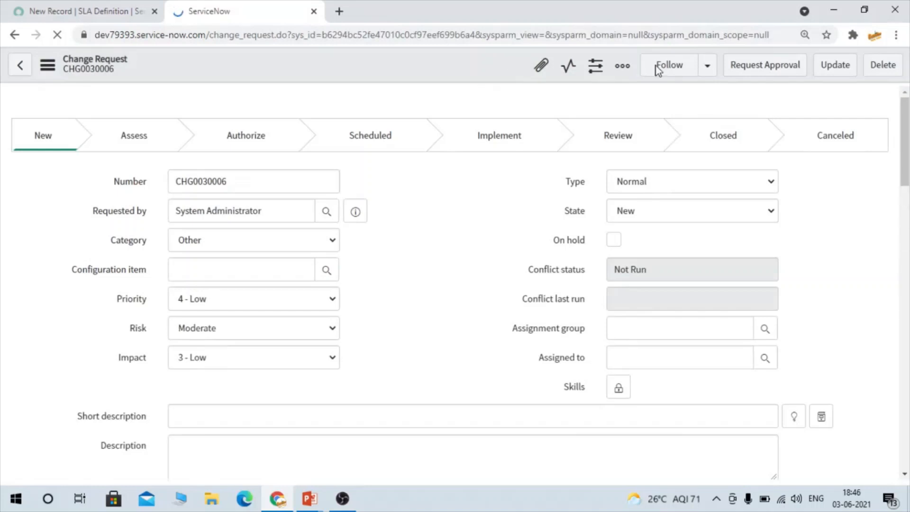
left_click(787, 75)
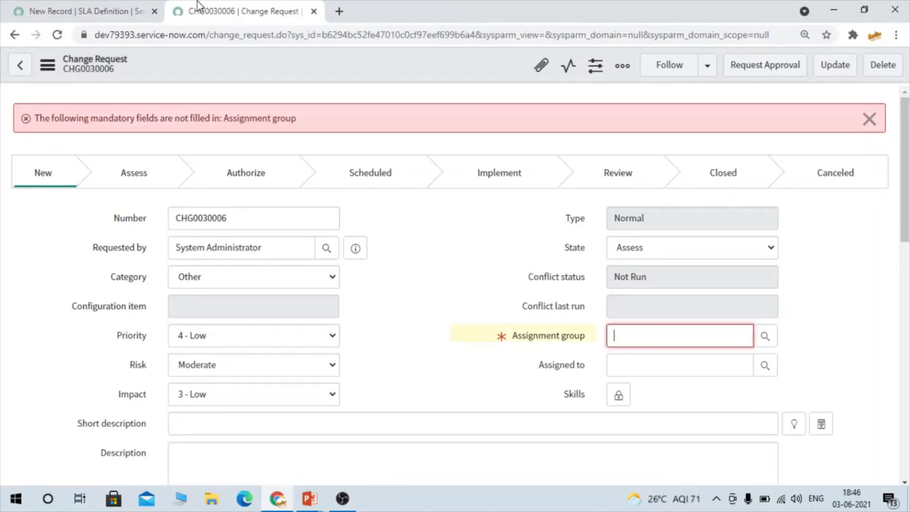
Step: Return to the new SLA definition and set its stop condition to Approval is Approved
left_click(113, 10)
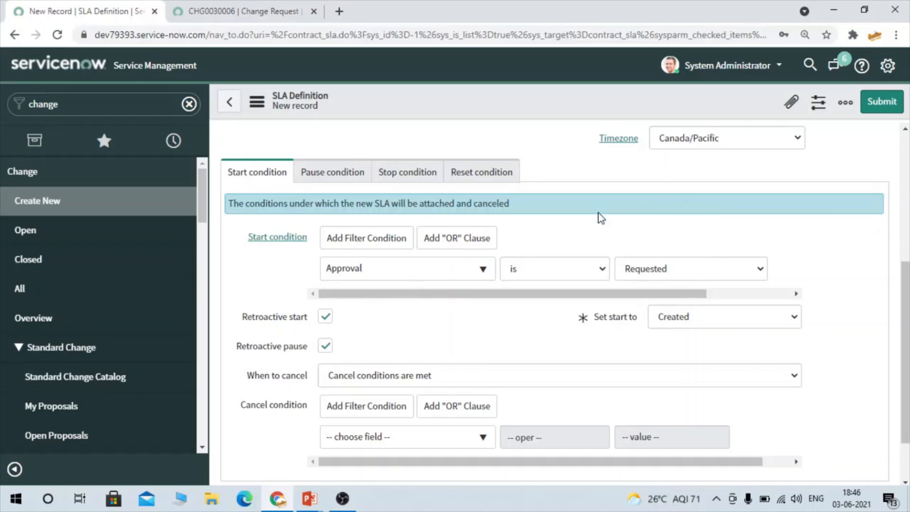
left_click(425, 173)
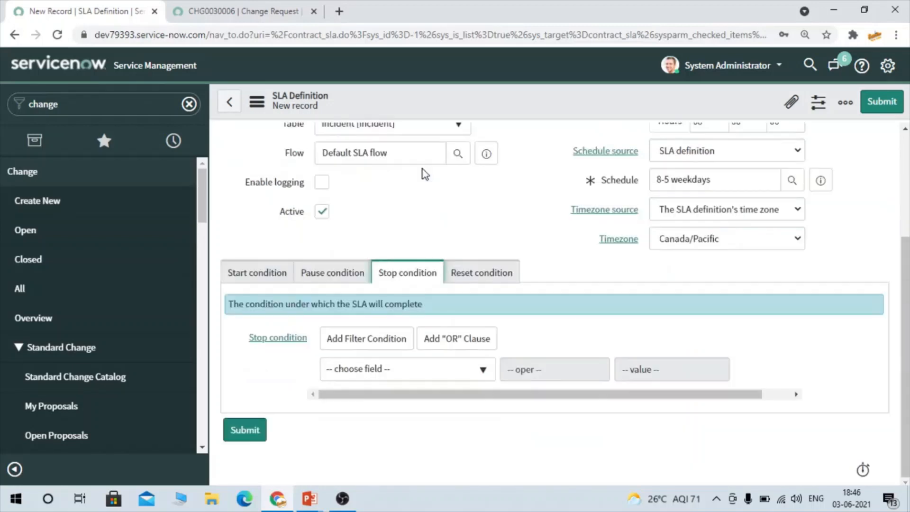
left_click(425, 375)
type("app")
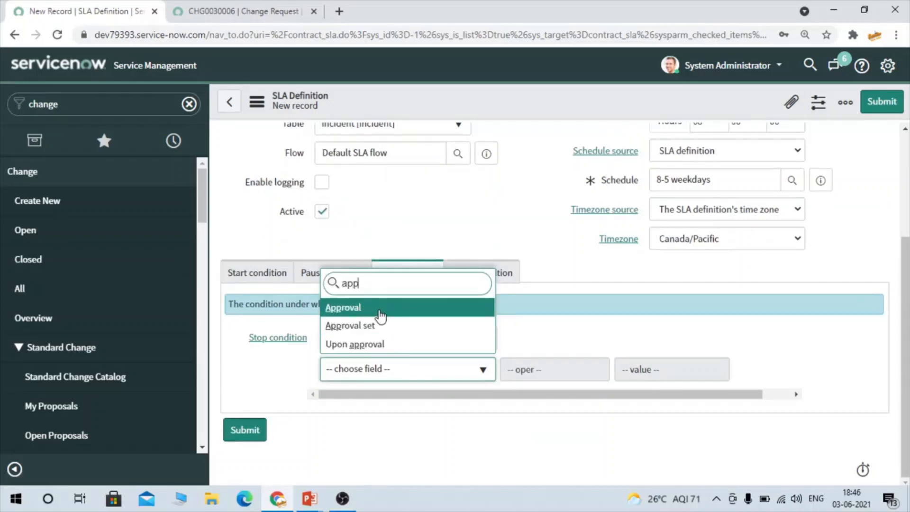
key("Return")
left_click(661, 376)
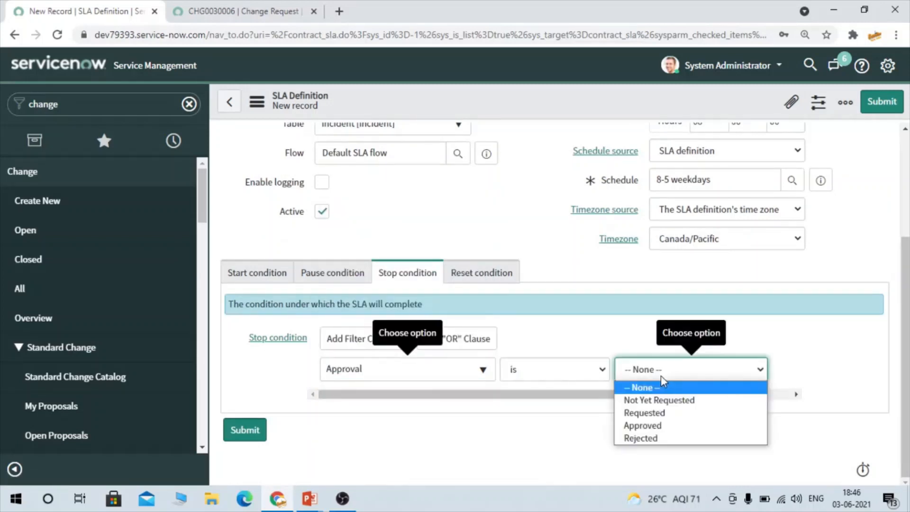
left_click(674, 425)
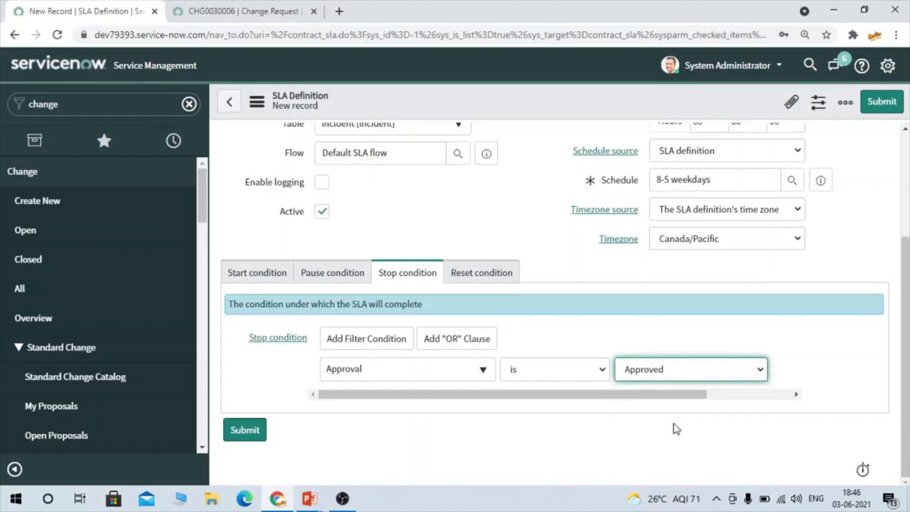
left_click(270, 280)
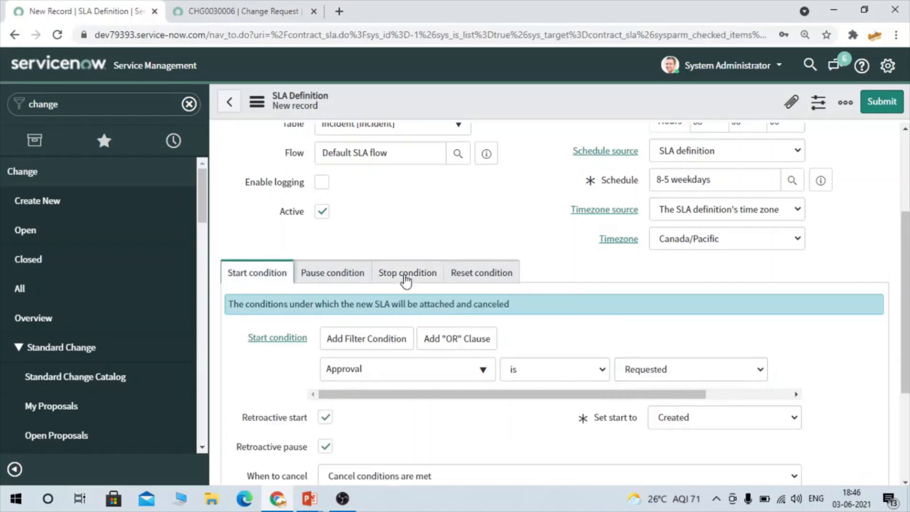
scroll(422, 335, "down", 2)
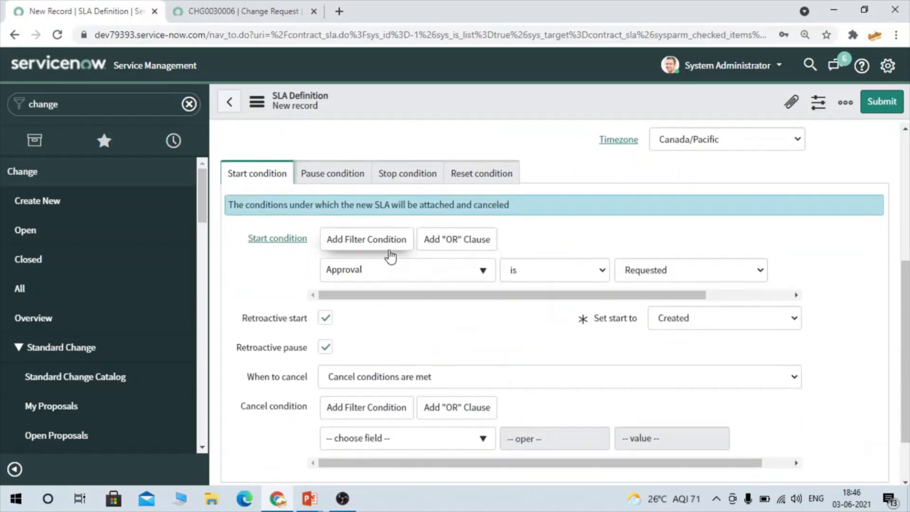
left_click(375, 247)
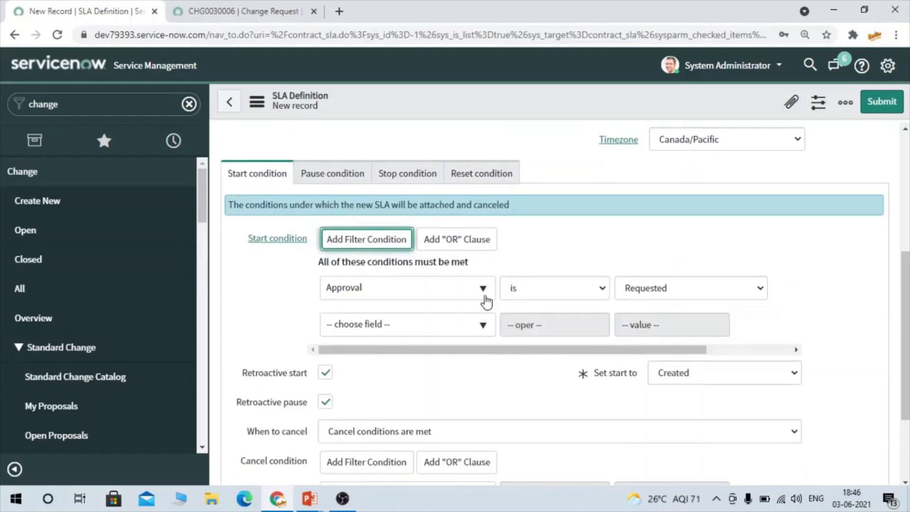
left_click(425, 325)
type("t")
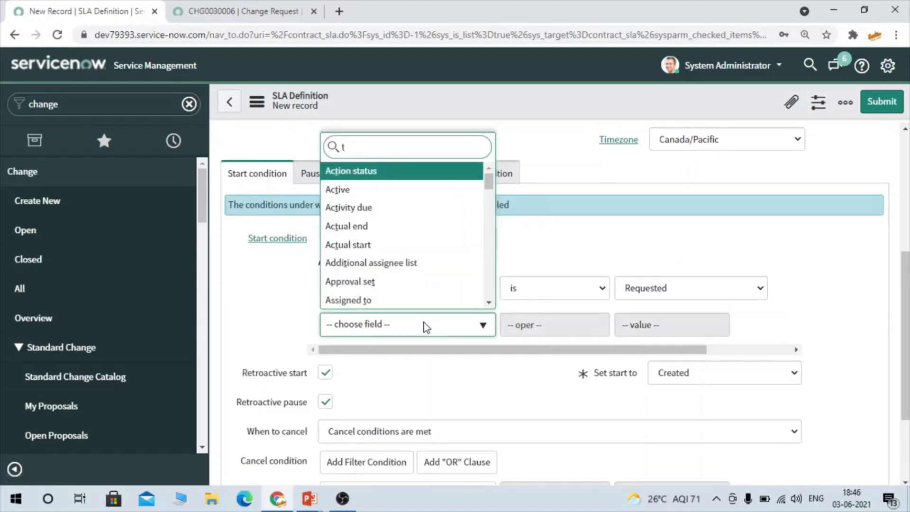
type("yp")
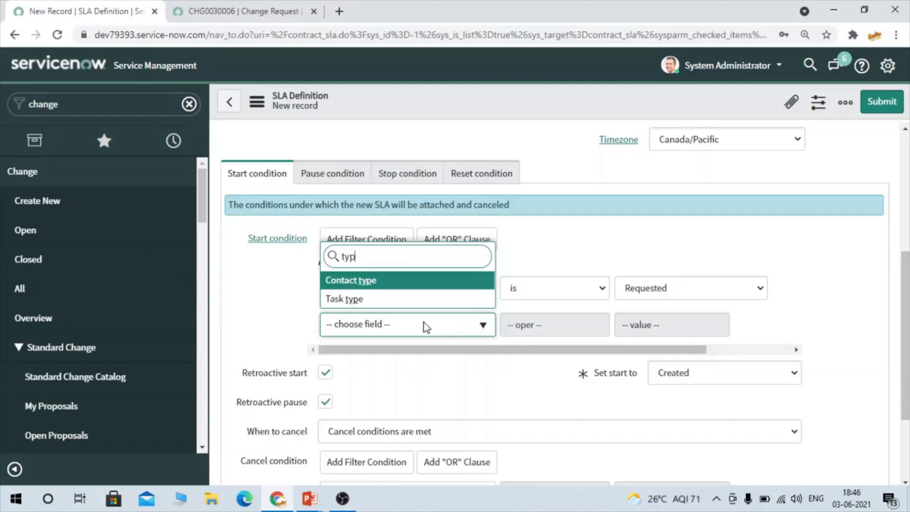
left_click(621, 220)
Step: Set the SLA definition's table to Change Request [change_request]
scroll(621, 221, "up", 5)
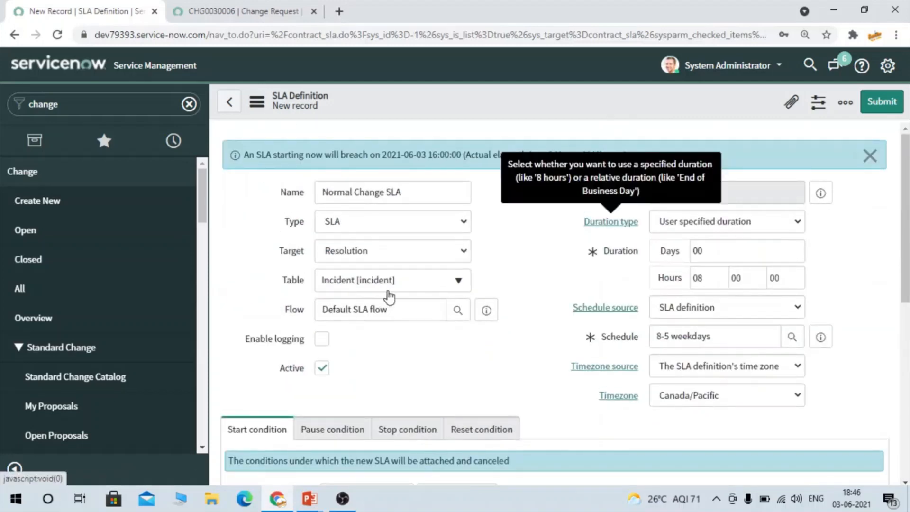
left_click(357, 280)
type("change")
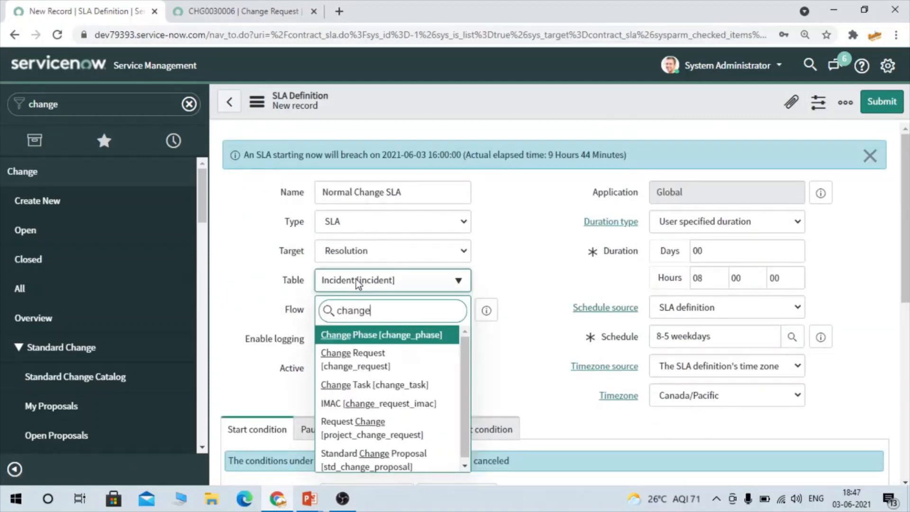
left_click(376, 359)
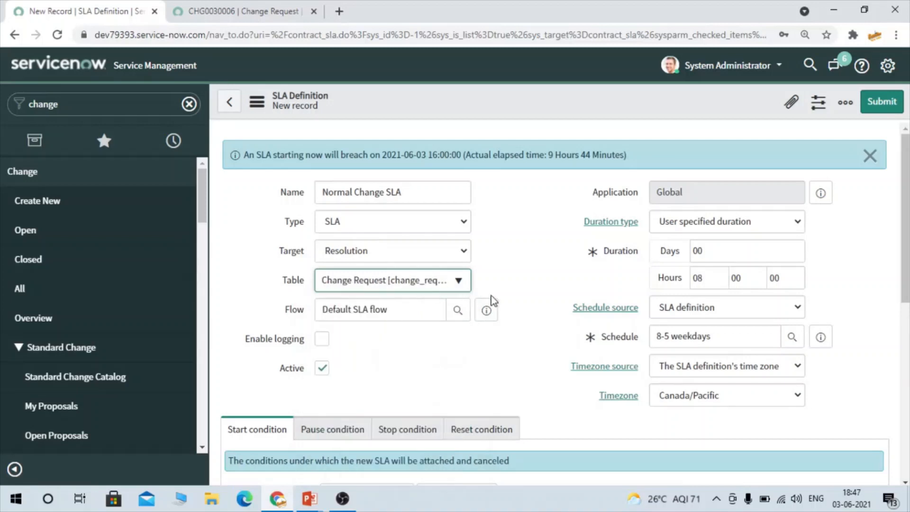
Step: Set the SLA's start condition to Type is Normal
scroll(524, 285, "down", 1)
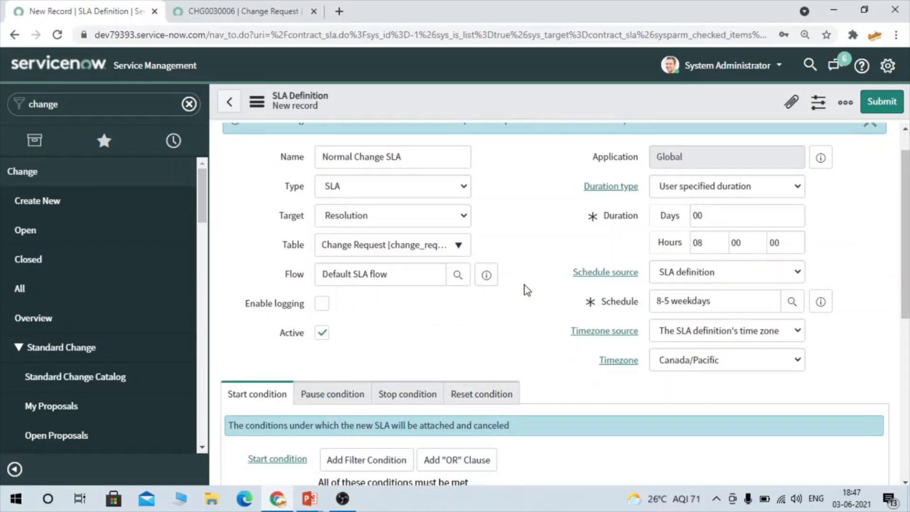
scroll(524, 285, "down", 5)
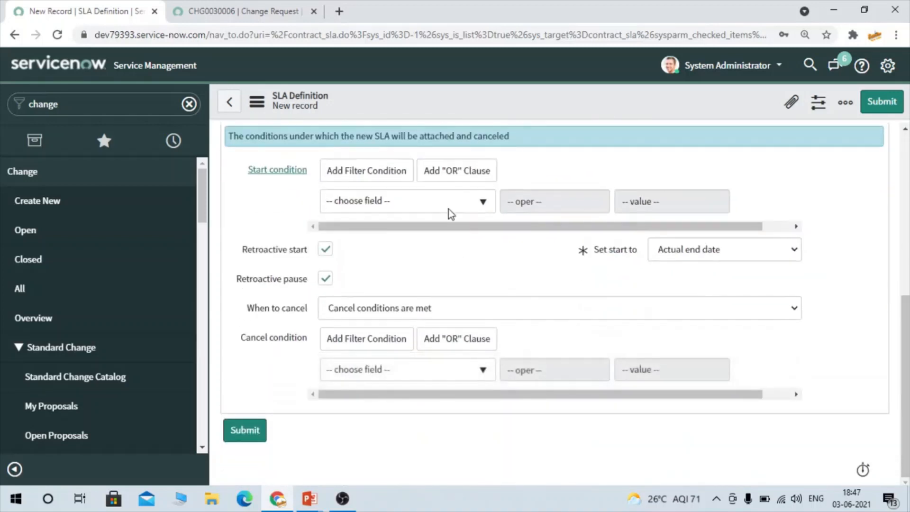
left_click(417, 210)
type("ty")
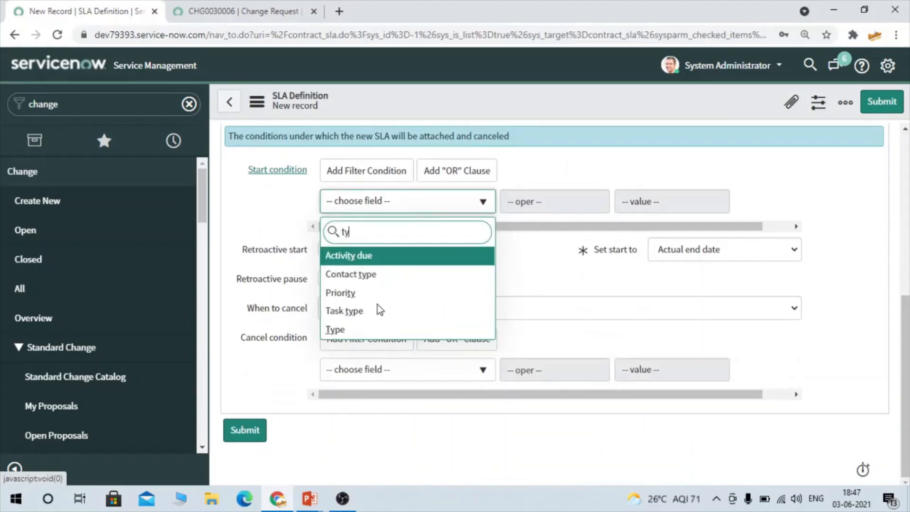
type("pe")
left_click(388, 290)
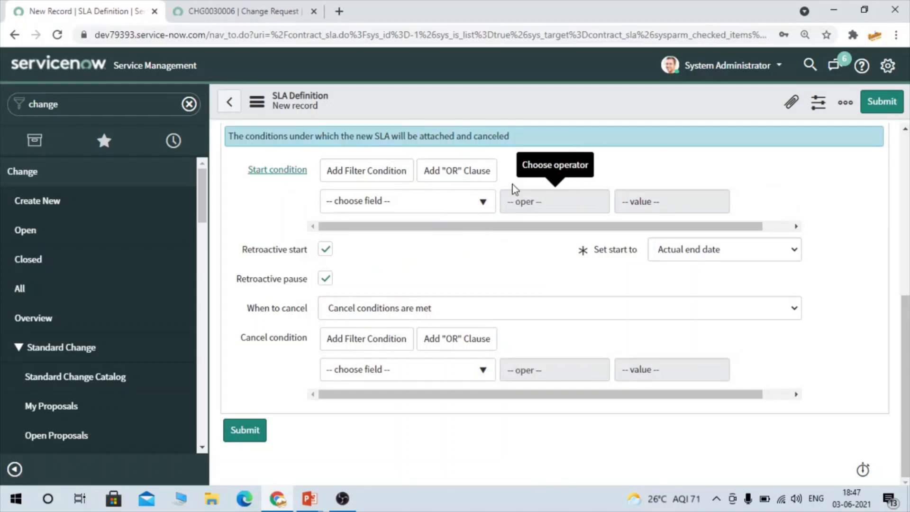
left_click(447, 209)
type("type")
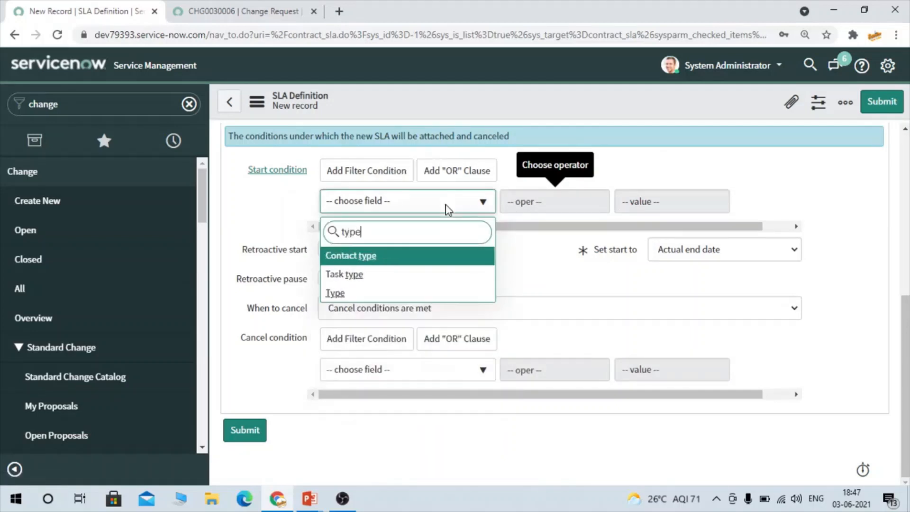
left_click(336, 294)
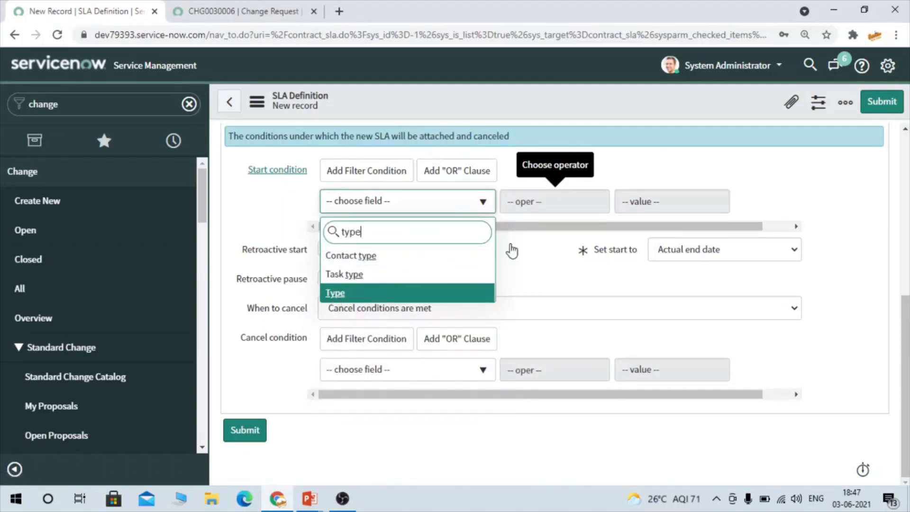
left_click(641, 206)
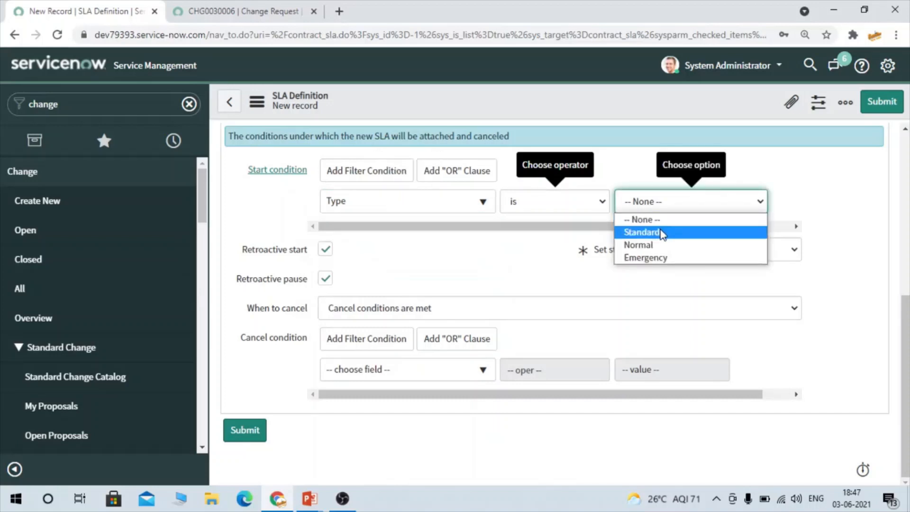
left_click(645, 245)
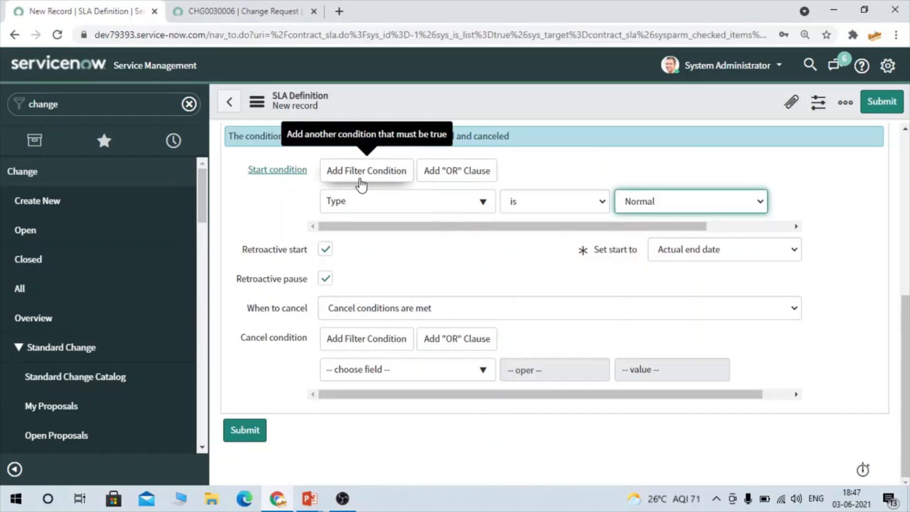
Step: Add a second filter to the SLA's start condition: Approval is Requested
left_click(340, 180)
left_click(408, 256)
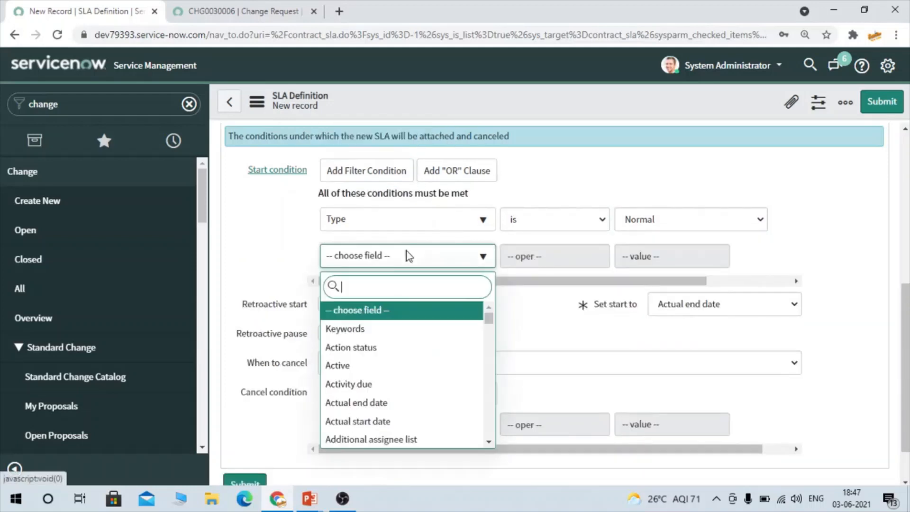
type("appr")
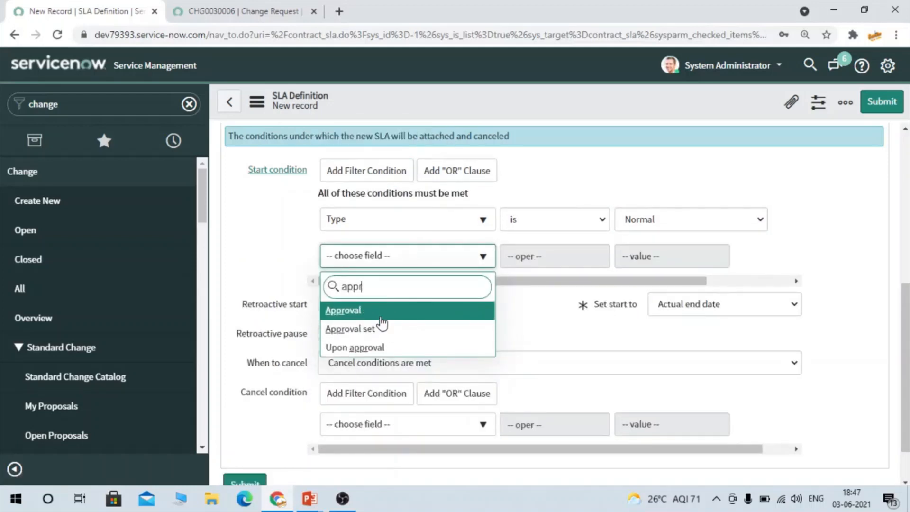
key("Return")
left_click(644, 257)
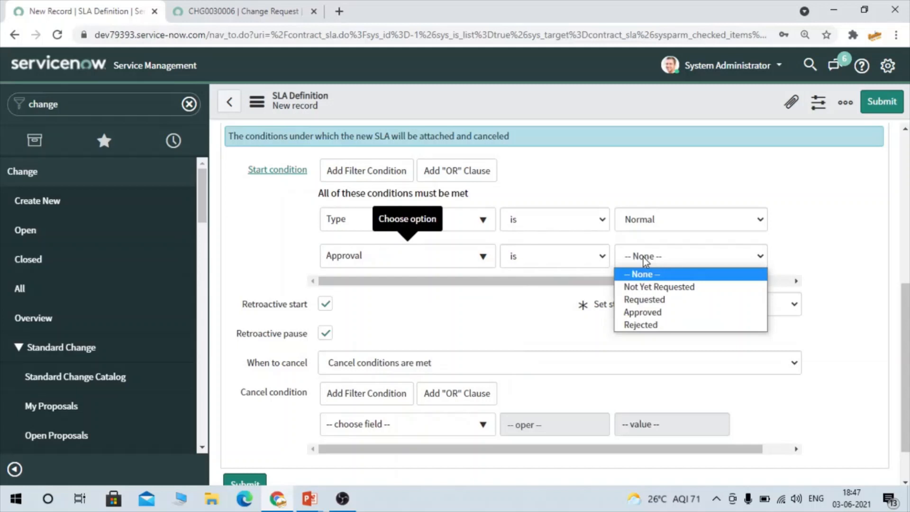
left_click(665, 299)
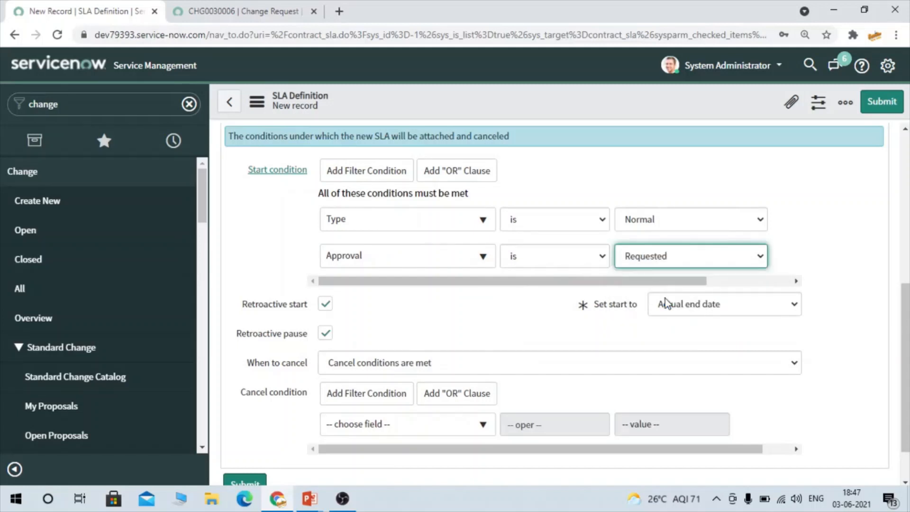
Step: Add a third filter to the SLA's start condition: State is Assess
left_click(389, 182)
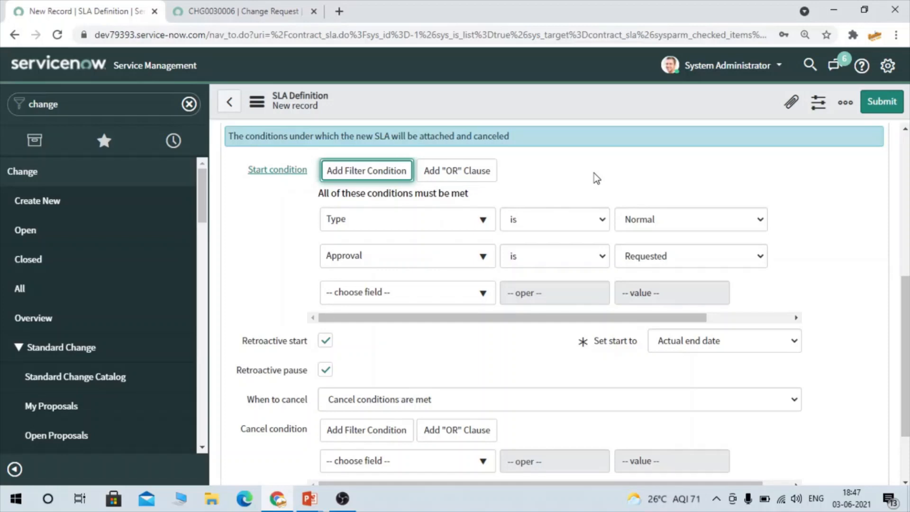
left_click(402, 295)
type("state")
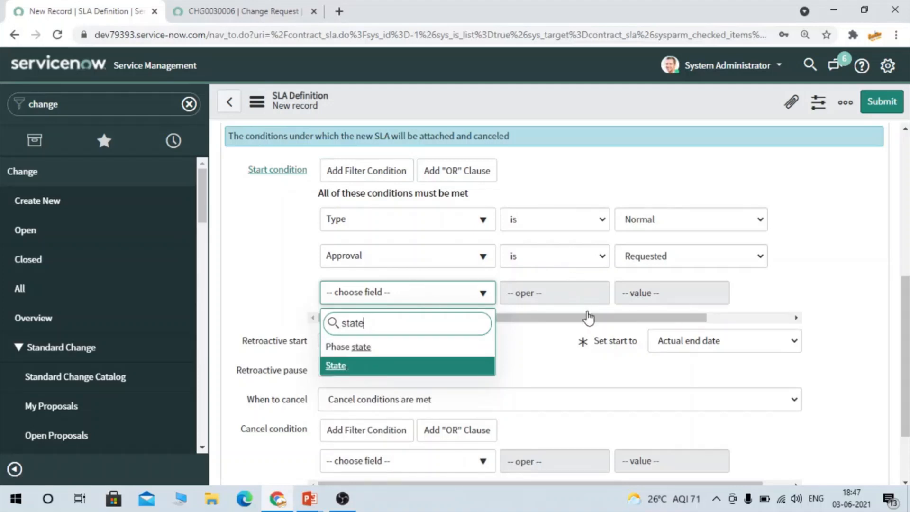
key("Return")
left_click(650, 295)
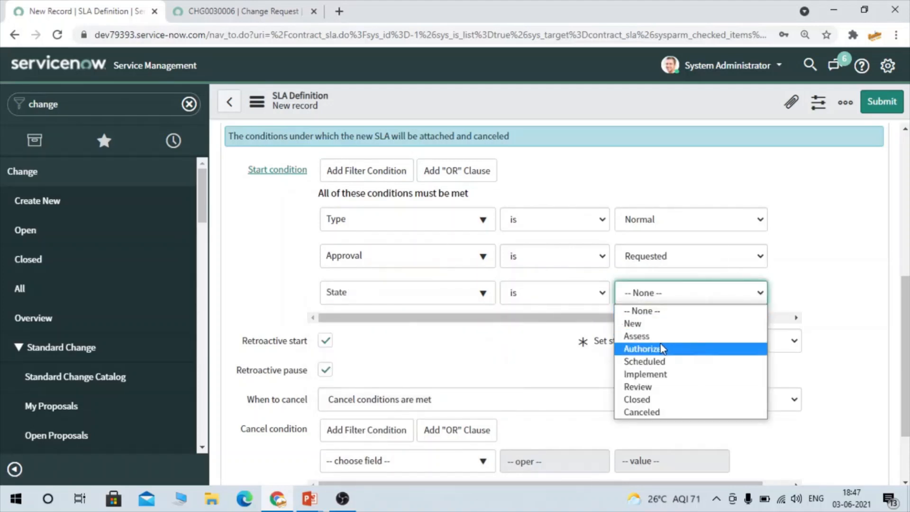
left_click(638, 337)
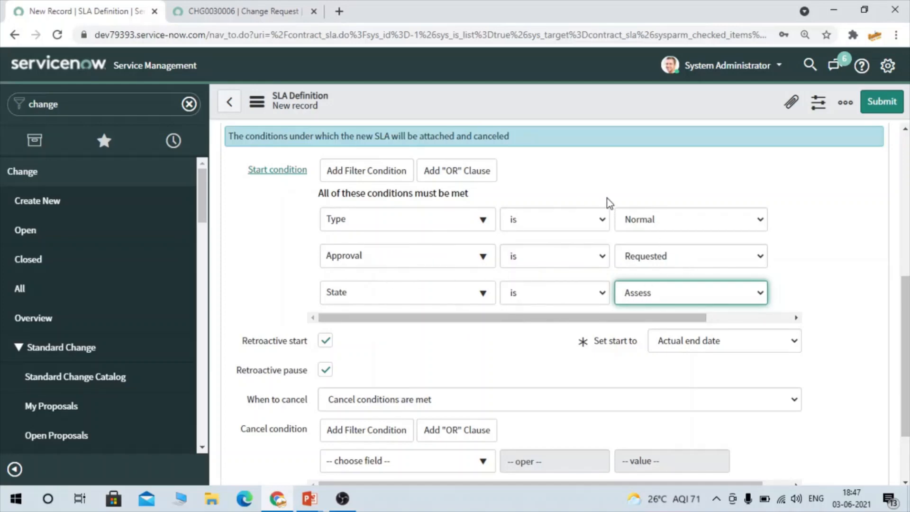
Step: Set the SLA definition's stop condition to Approval is Approved
scroll(607, 204, "up", 4)
left_click(361, 300)
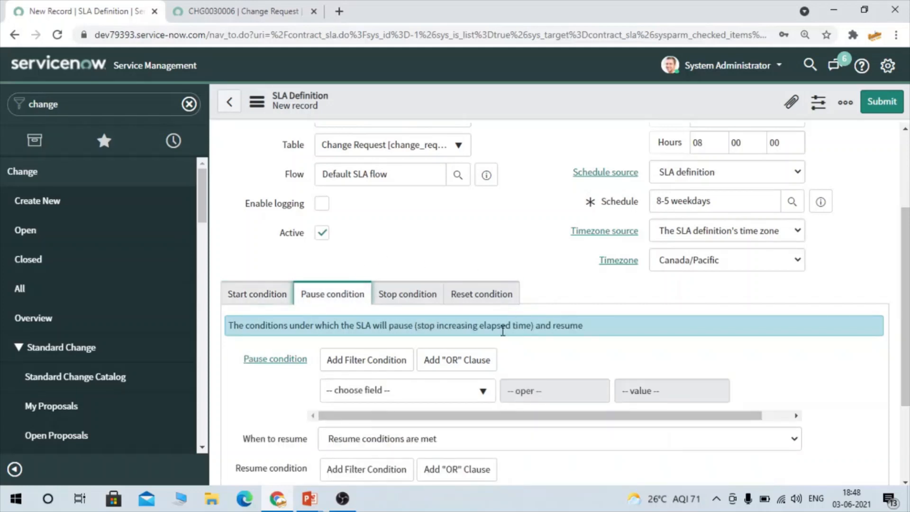
left_click(420, 299)
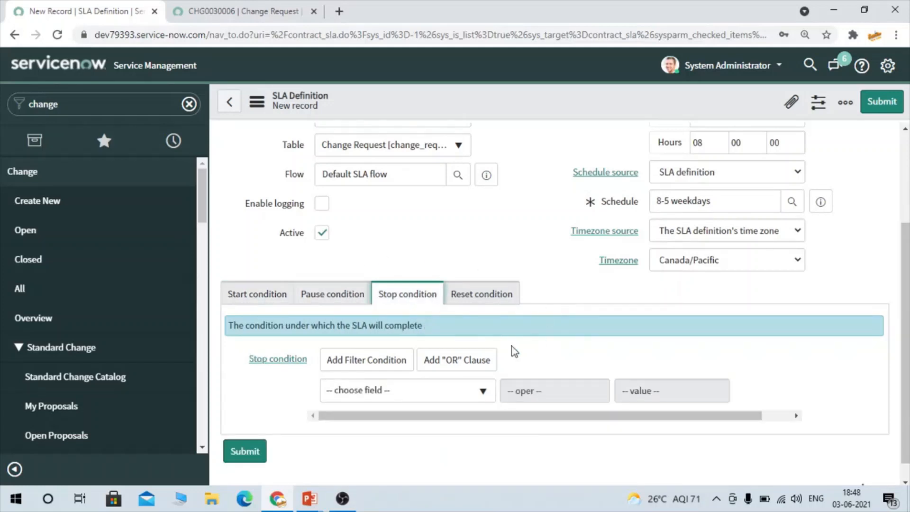
left_click(370, 393)
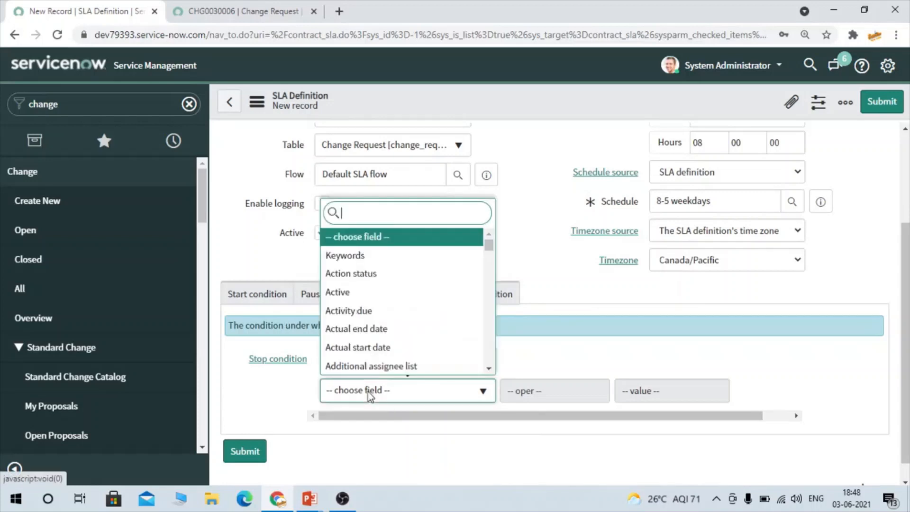
type("sta")
key("BackSpace")
key("BackSpace")
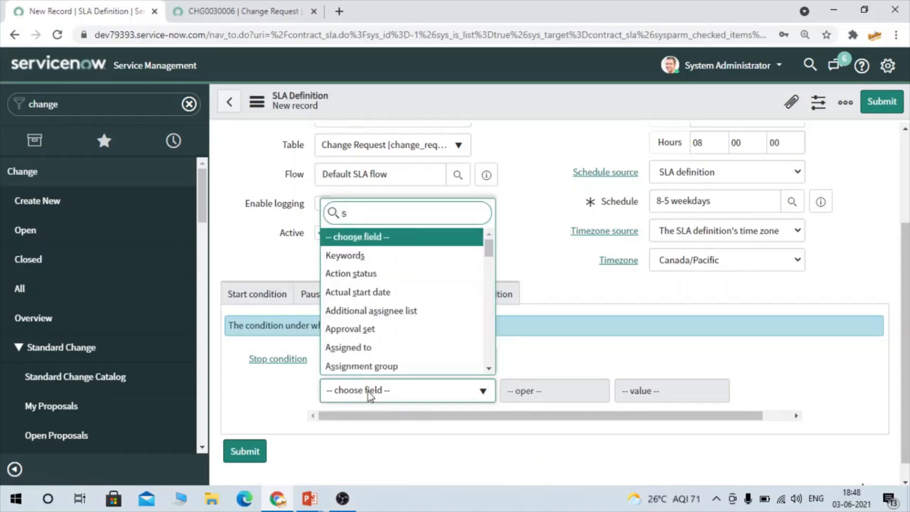
key("BackSpace")
type("a")
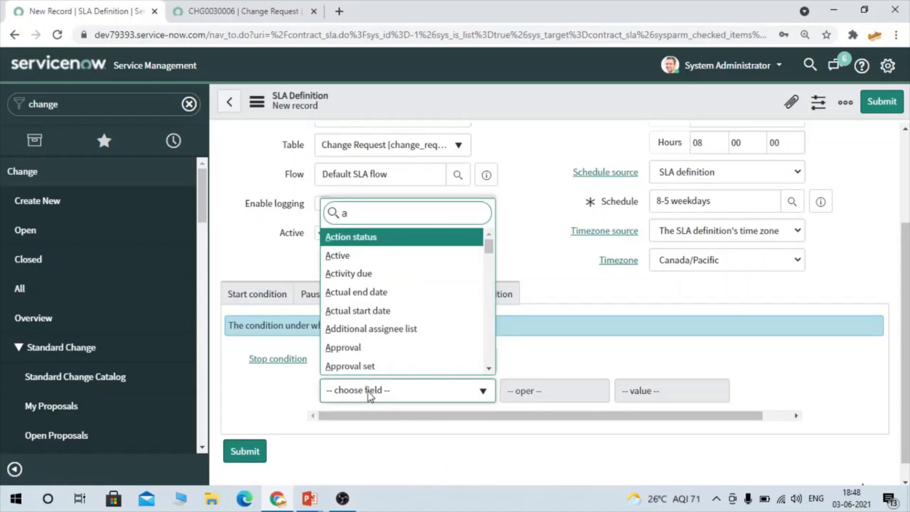
type("ap")
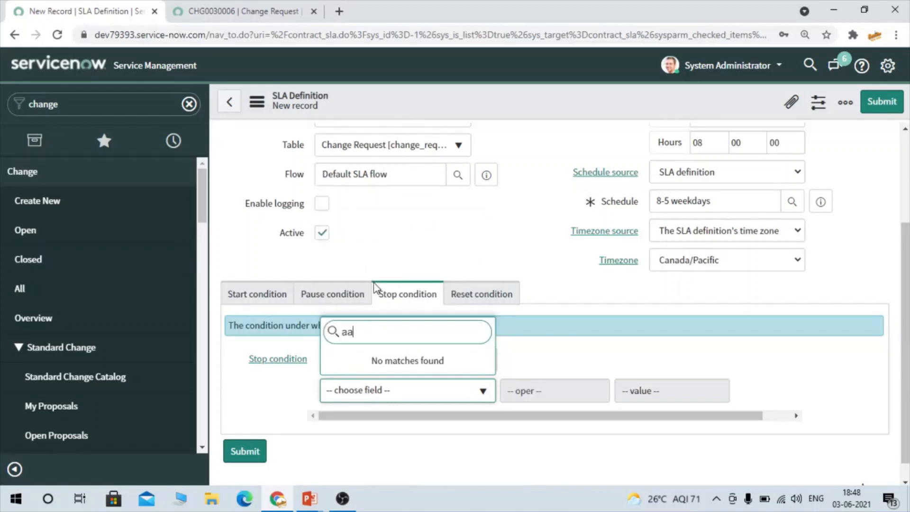
key("BackSpace")
type("pp")
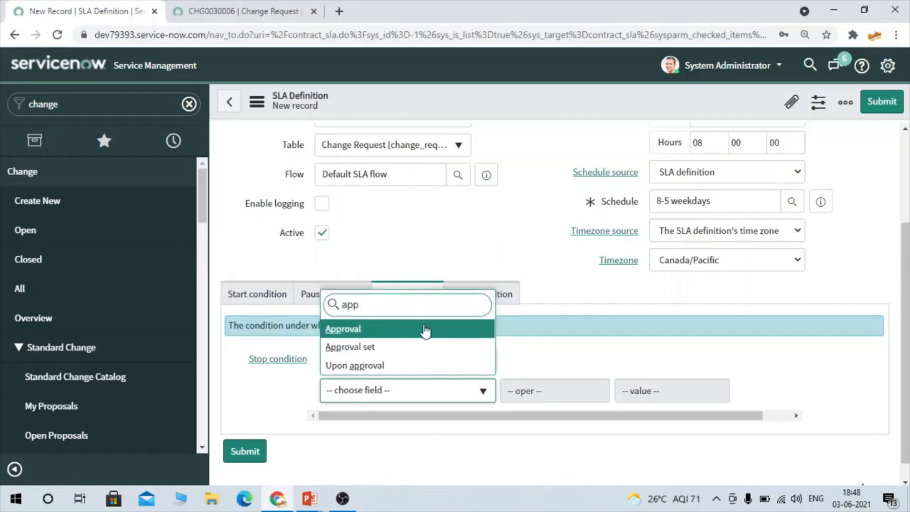
key("Return")
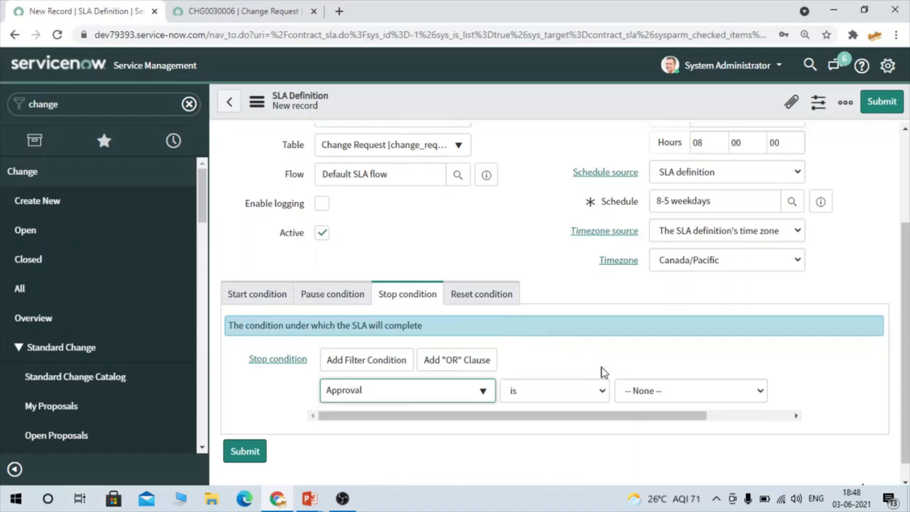
left_click(678, 389)
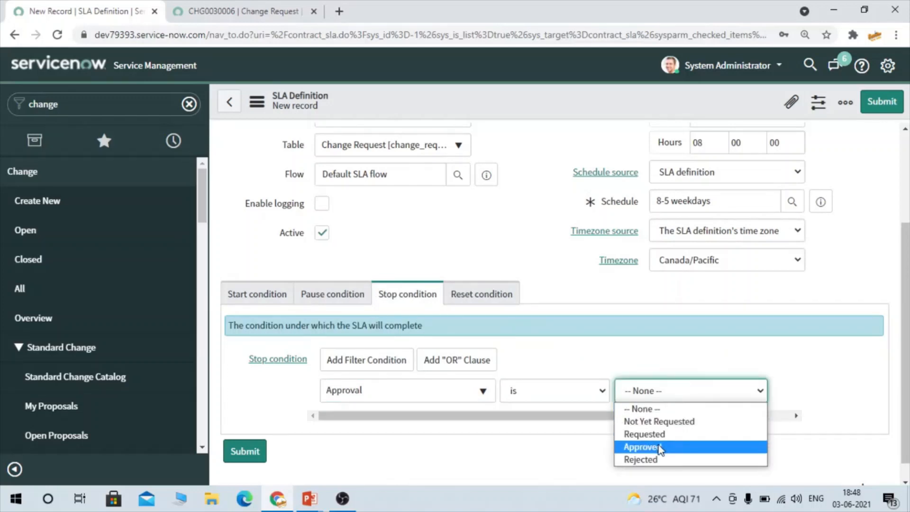
left_click(661, 447)
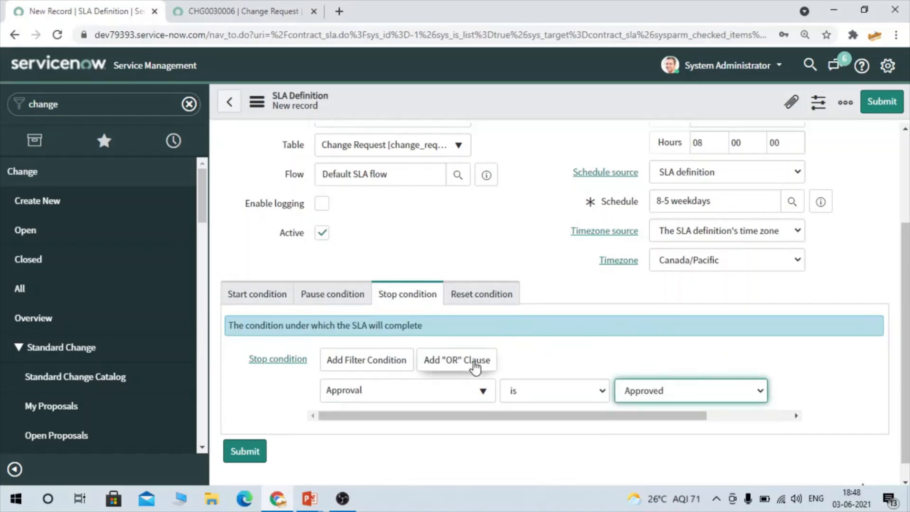
Step: Add an OR clause to the stop condition: Approval is Rejected
left_click(474, 365)
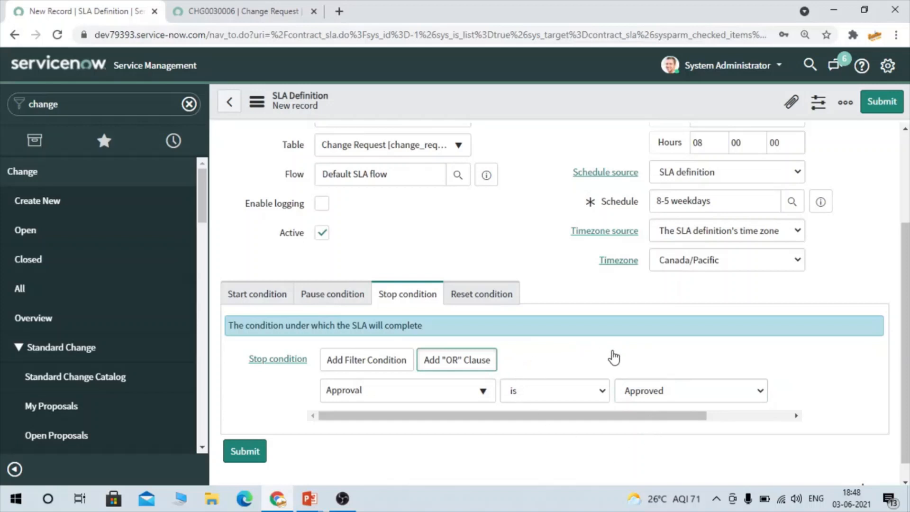
scroll(612, 356, "down", 2)
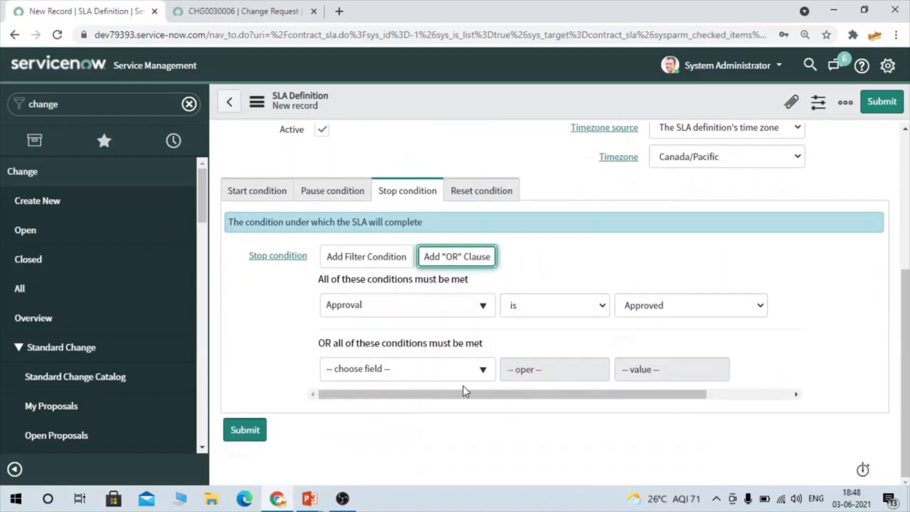
left_click(444, 380)
type("appr")
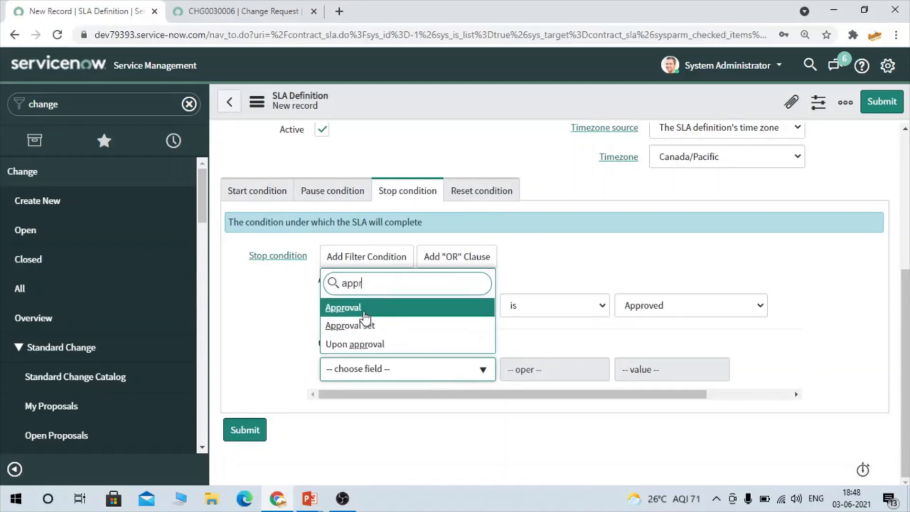
key("Return")
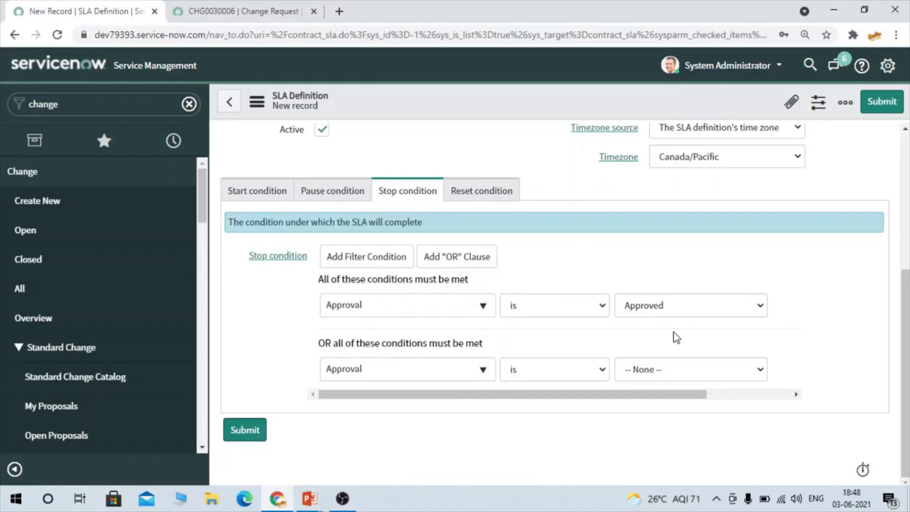
left_click(643, 368)
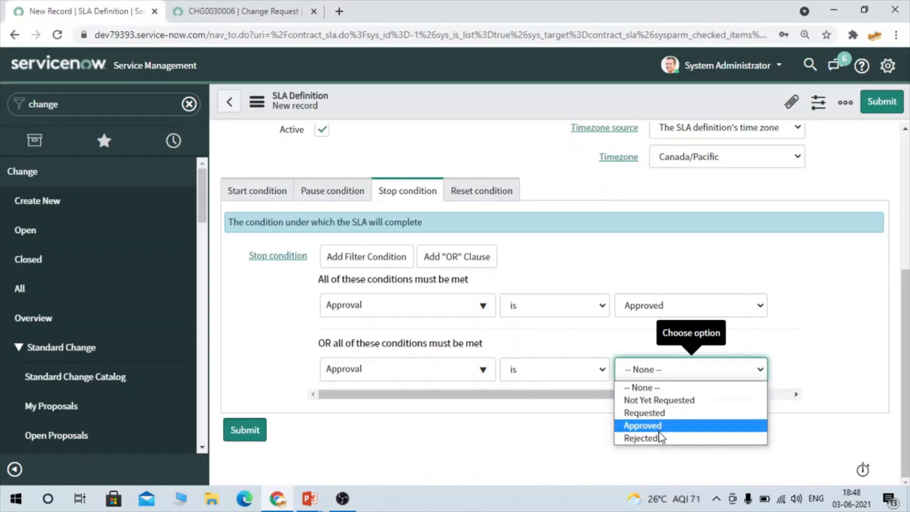
left_click(659, 439)
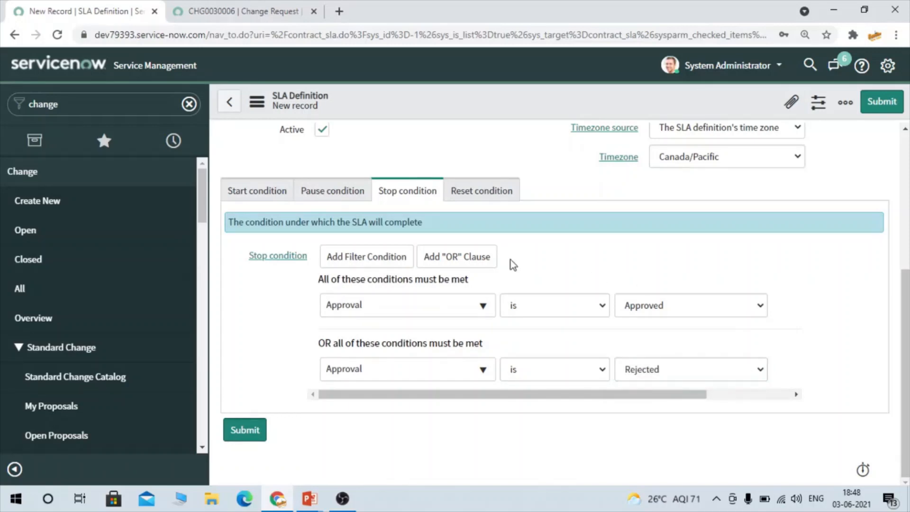
Step: Rename the SLA definition "Normal Change SLA Business & tech" and save the record
left_click(254, 195)
scroll(471, 163, "up", 5)
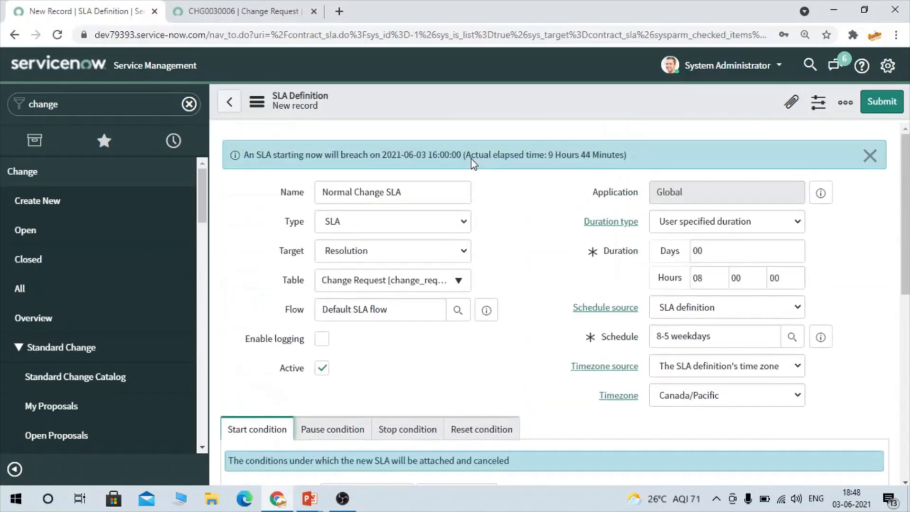
right_click(528, 112)
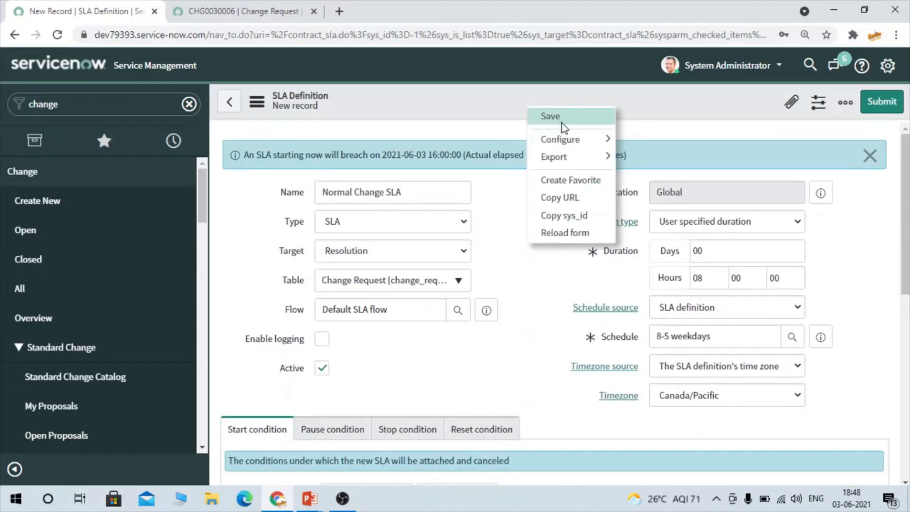
left_click(435, 183)
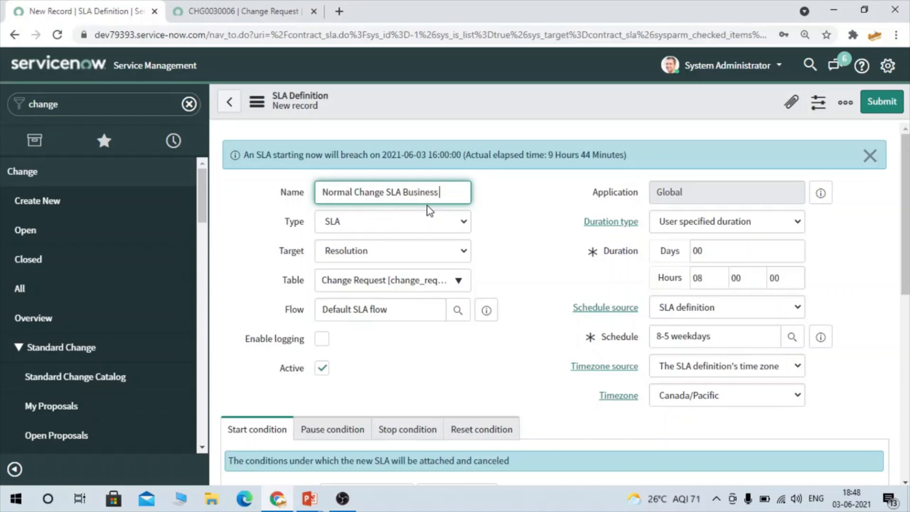
type("h")
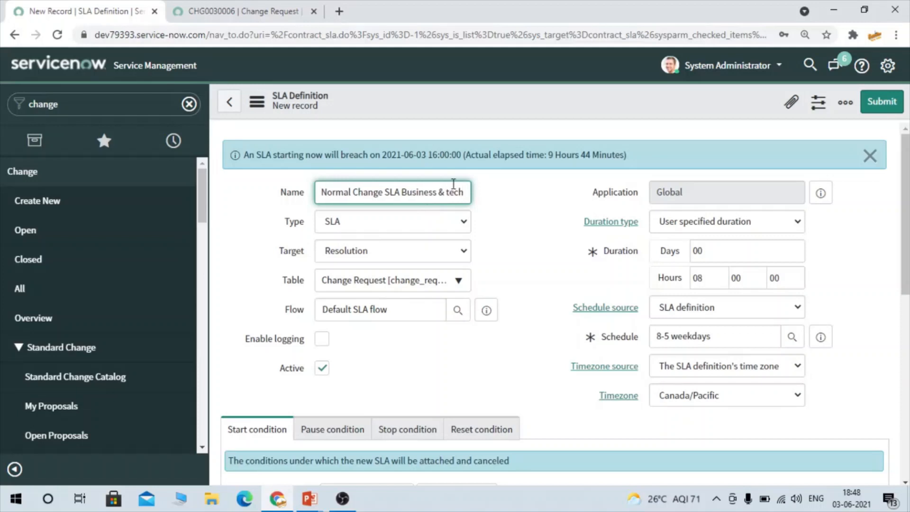
right_click(446, 115)
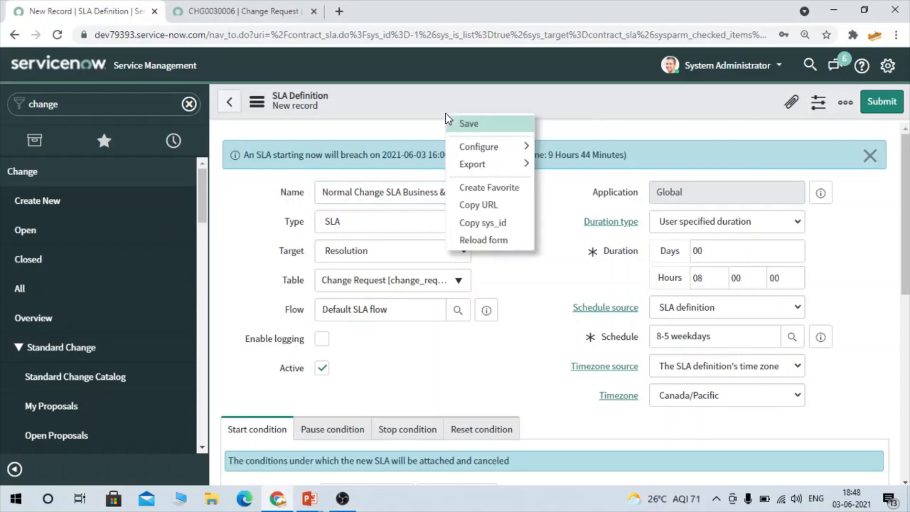
left_click(477, 123)
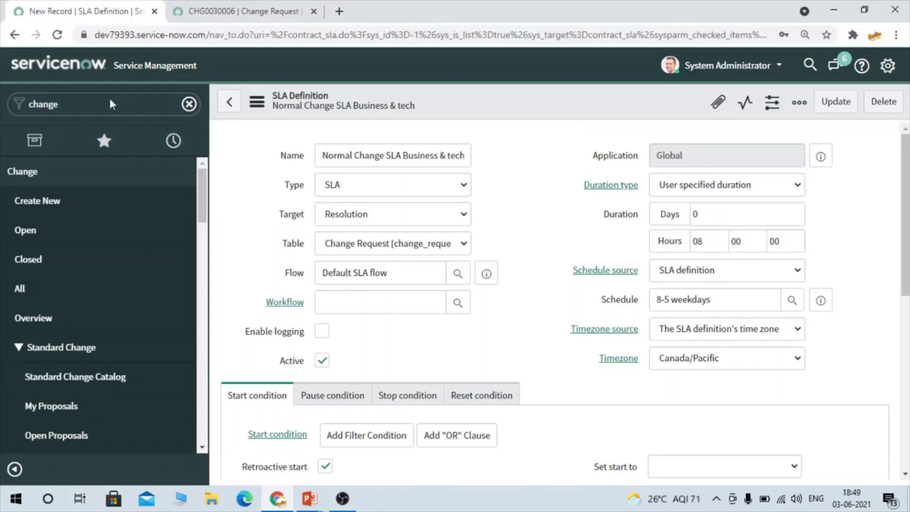
Step: Open the Service Level Management SLA Definitions list in a new browser tab and start a new SLA definition
scroll(447, 188, "down", 6)
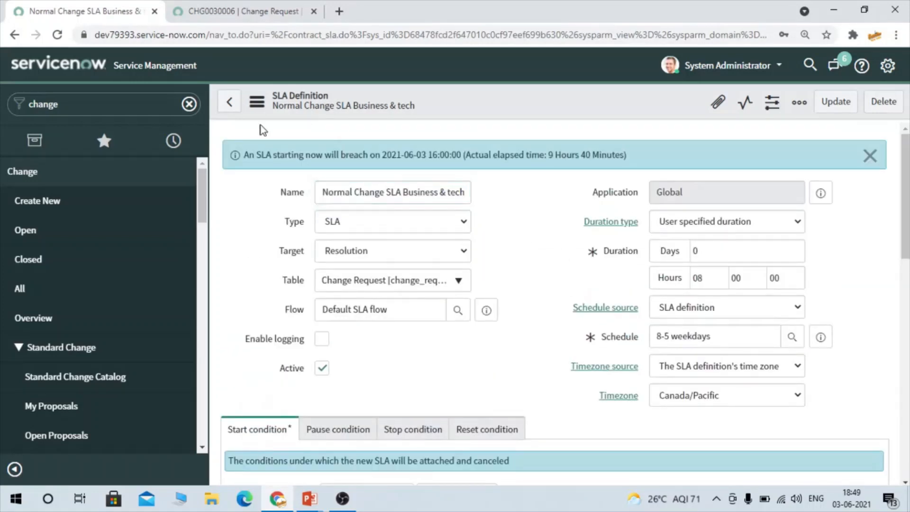
left_click(115, 93)
type("sla")
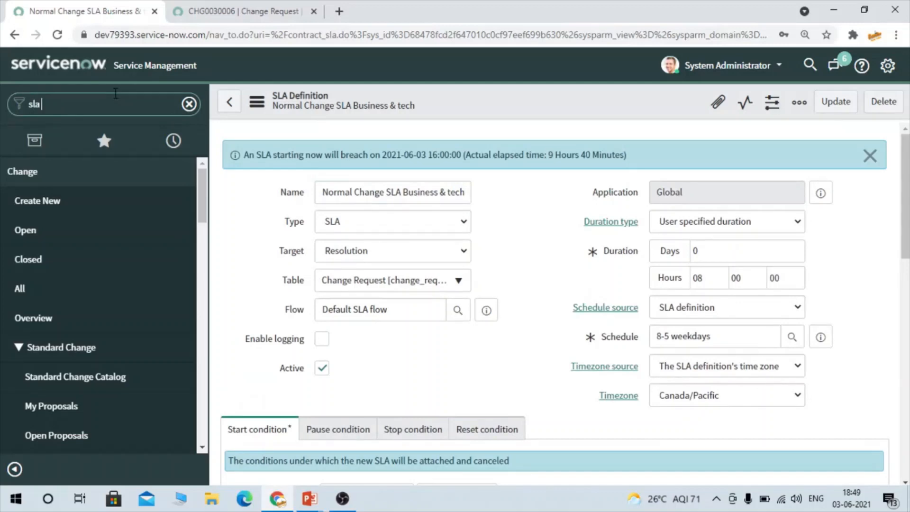
type(" d")
middle_click(68, 318)
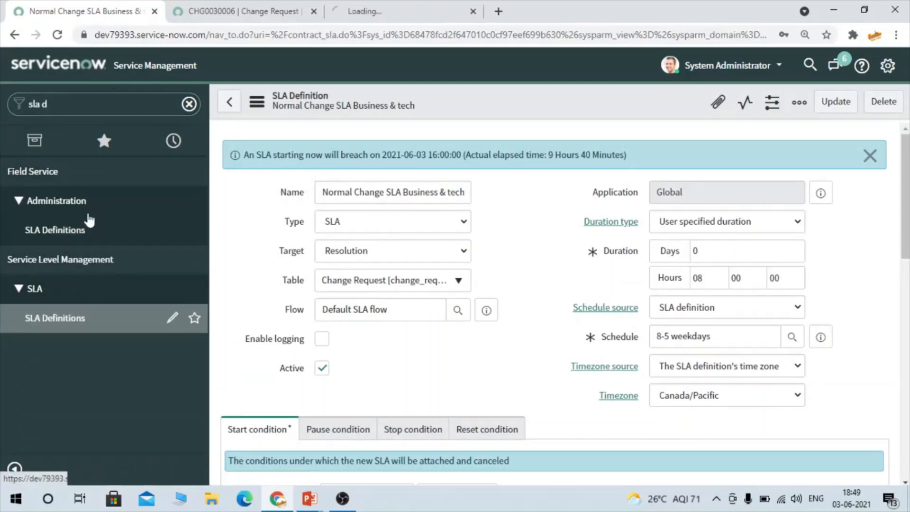
left_click(417, 7)
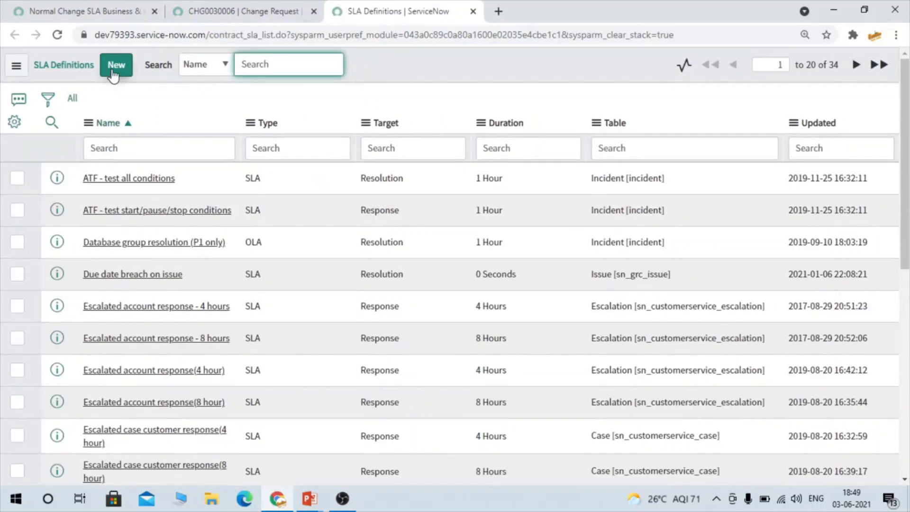
left_click(114, 65)
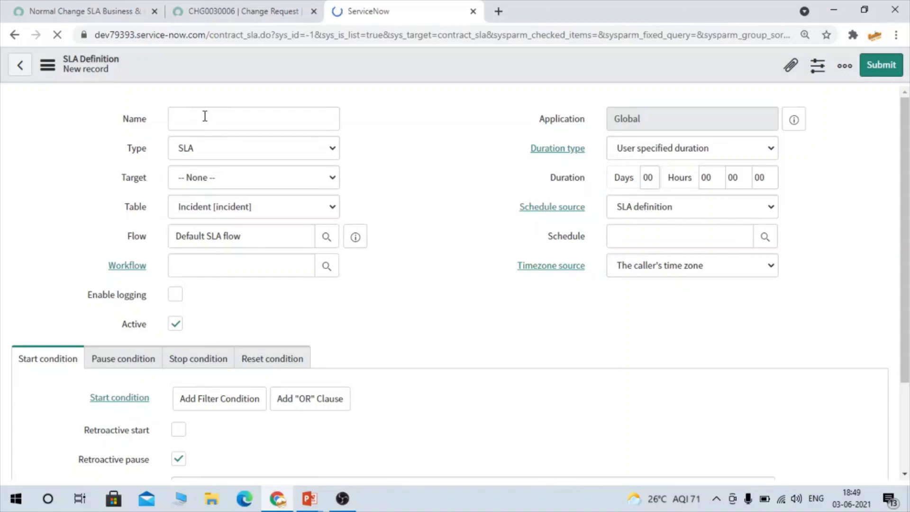
Step: Name the new SLA definition "CAB Approval for Normal change" and set its target to Resolution
left_click(110, 4)
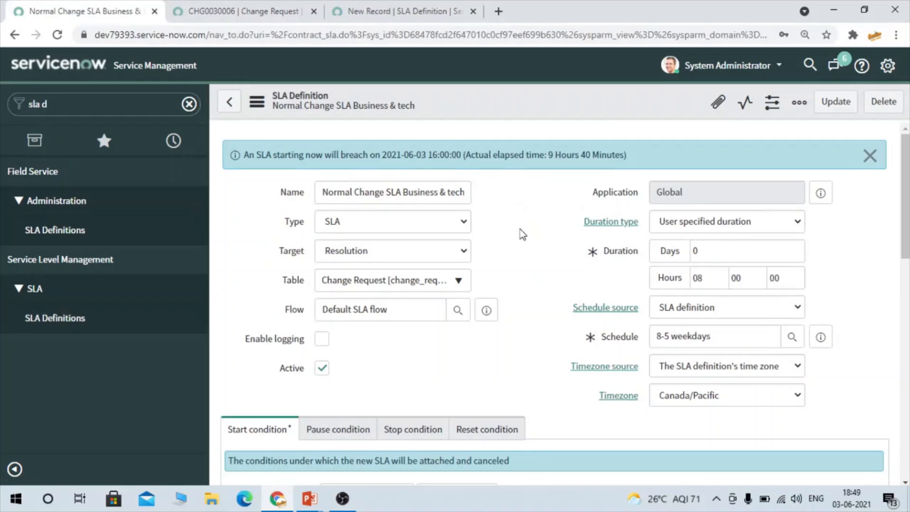
left_click(398, 14)
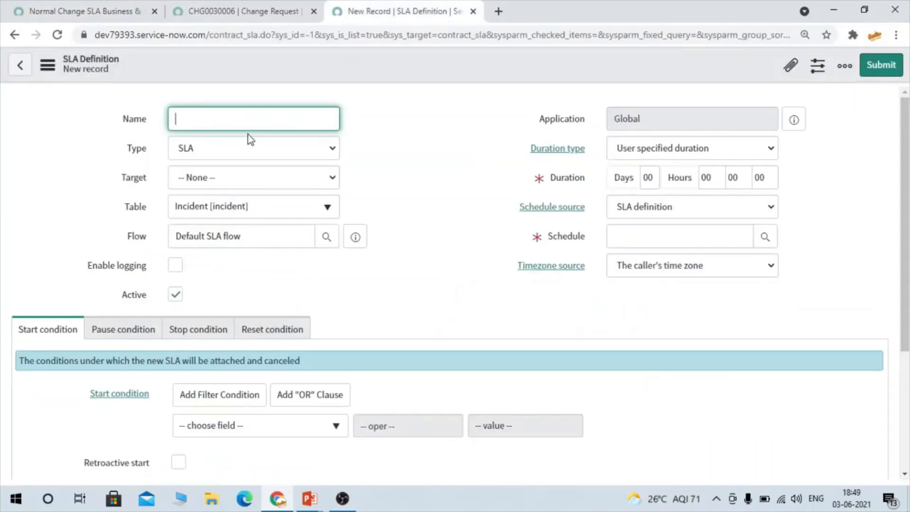
type("CAB Approval for Normal")
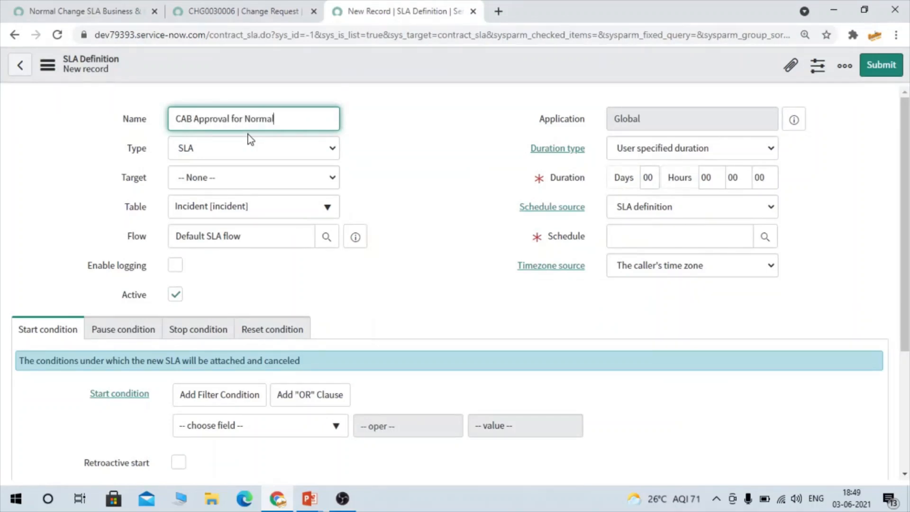
type(" change")
left_click(232, 186)
left_click(216, 220)
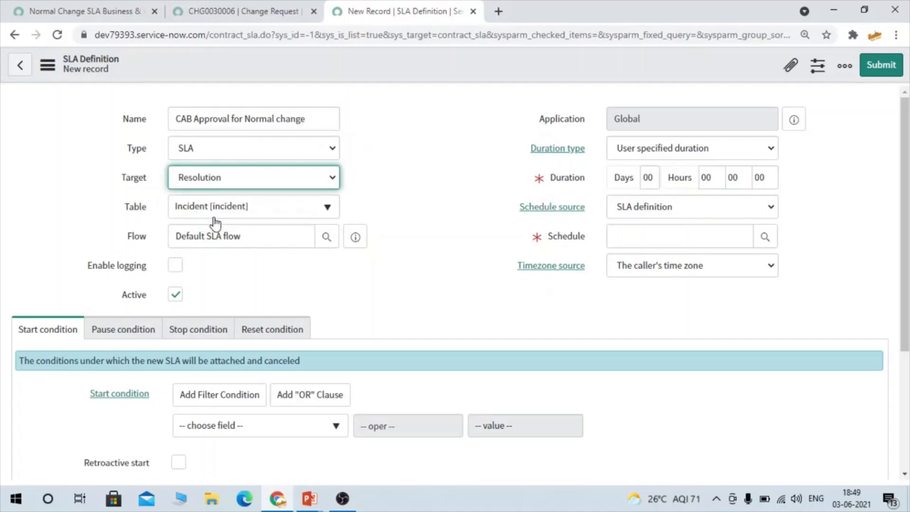
Step: Set the SLA definition's duration to 2 hours and its schedule to 8-5 weekdays
left_click(722, 176)
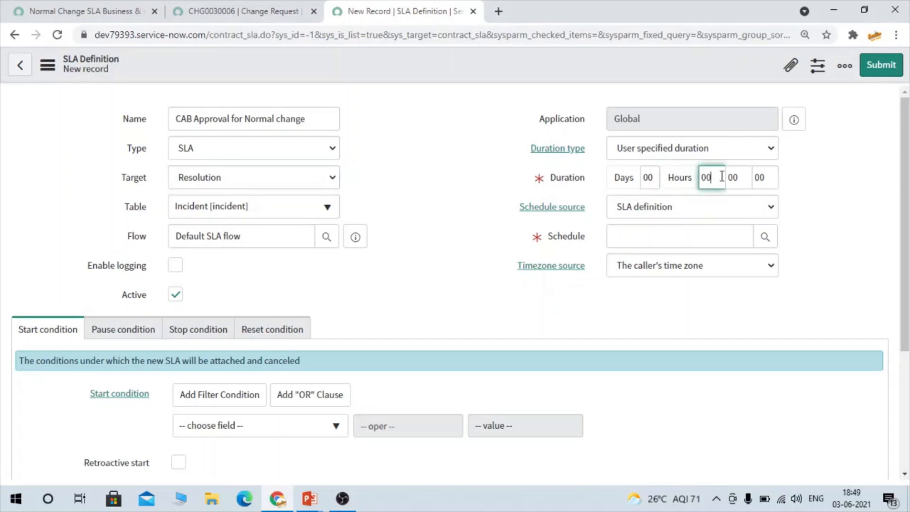
left_click(448, 242)
key("alt+Tab")
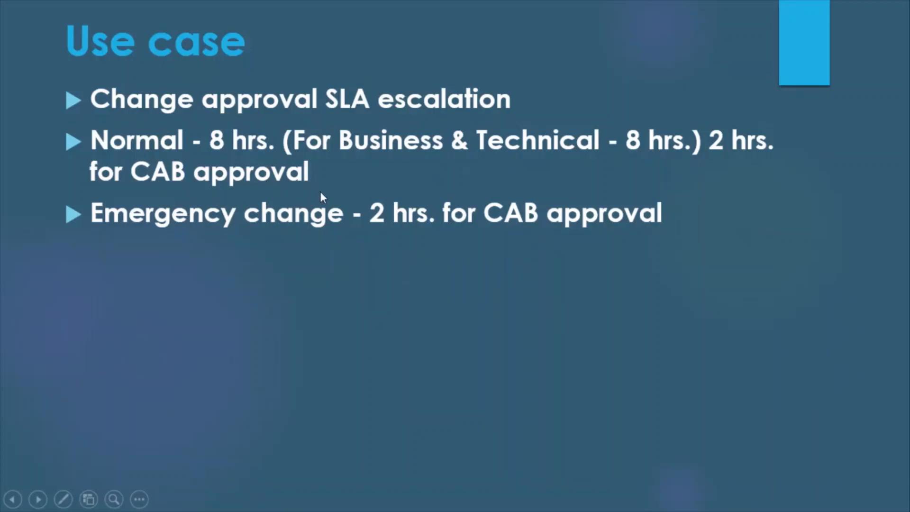
key("alt+Tab")
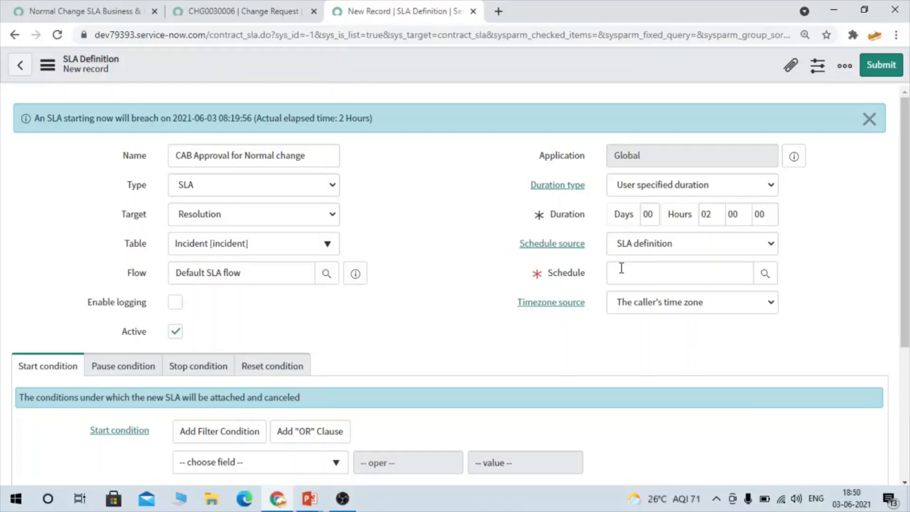
left_click(622, 267)
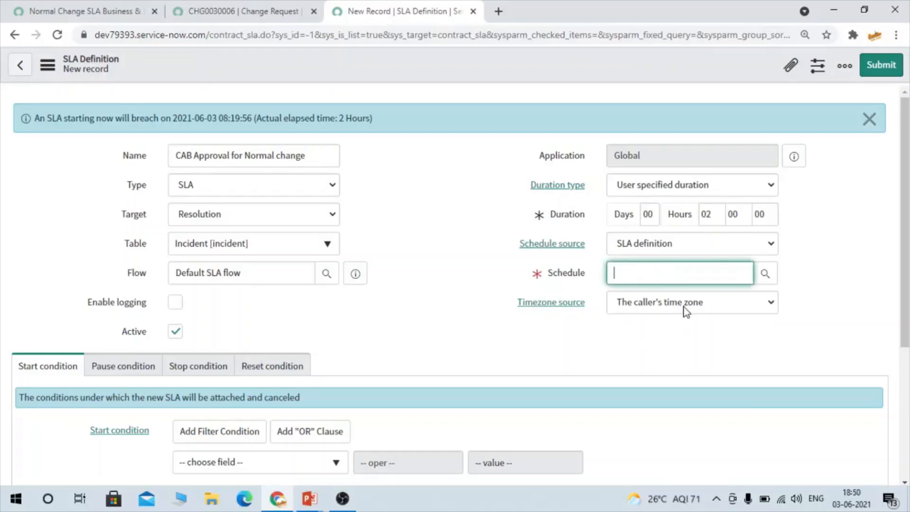
left_click(653, 306)
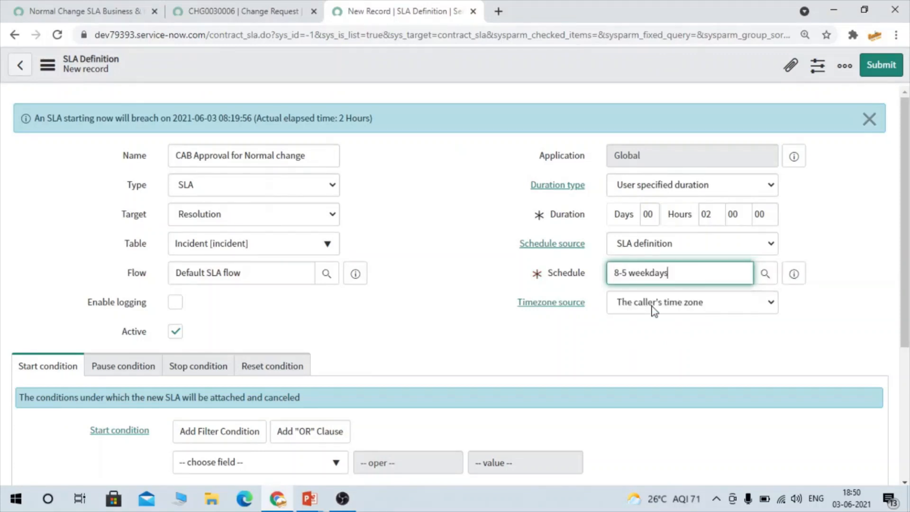
scroll(493, 295, "down", 3)
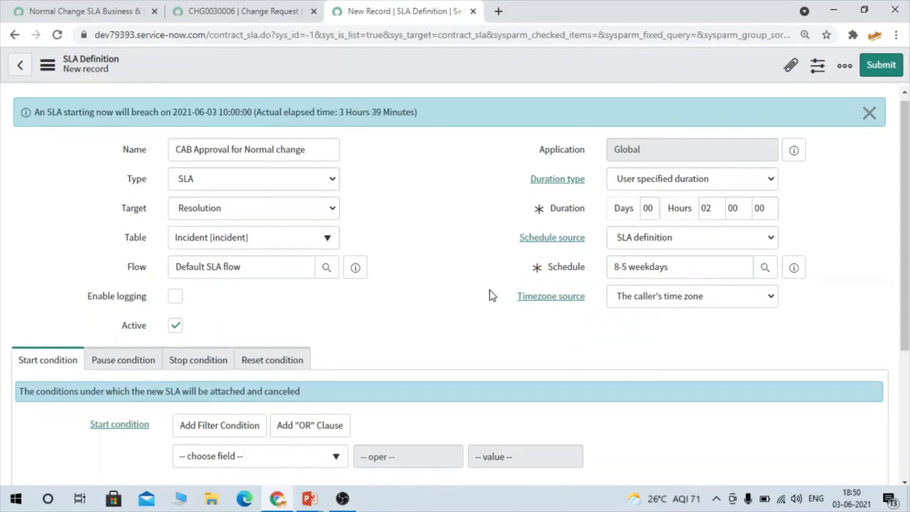
scroll(493, 296, "down", 1)
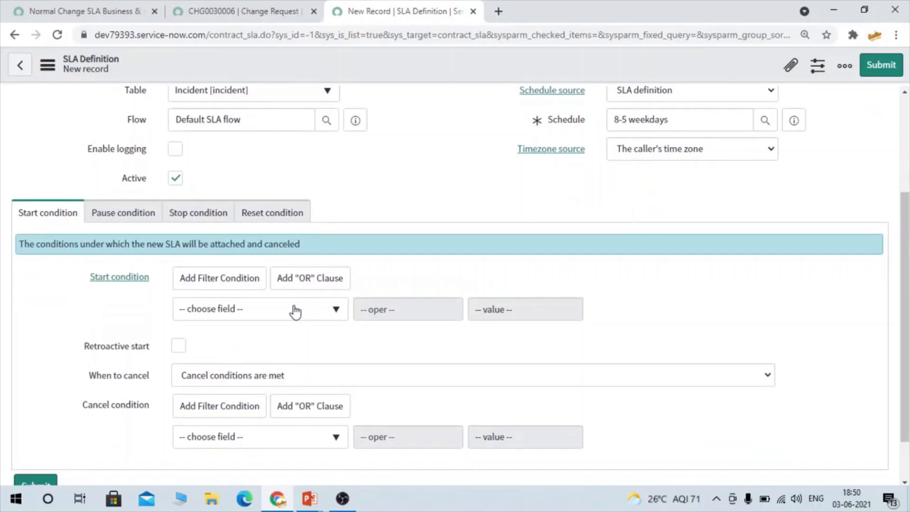
left_click(294, 310)
type("typ")
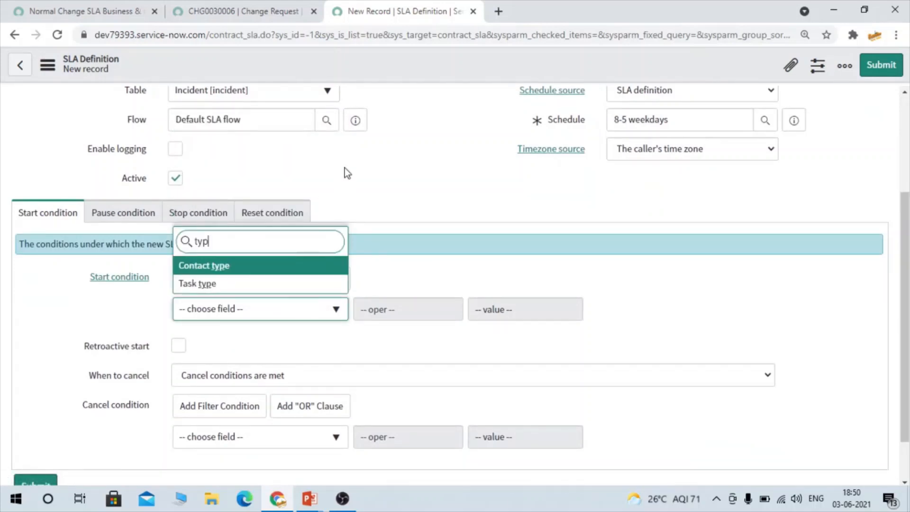
left_click(327, 164)
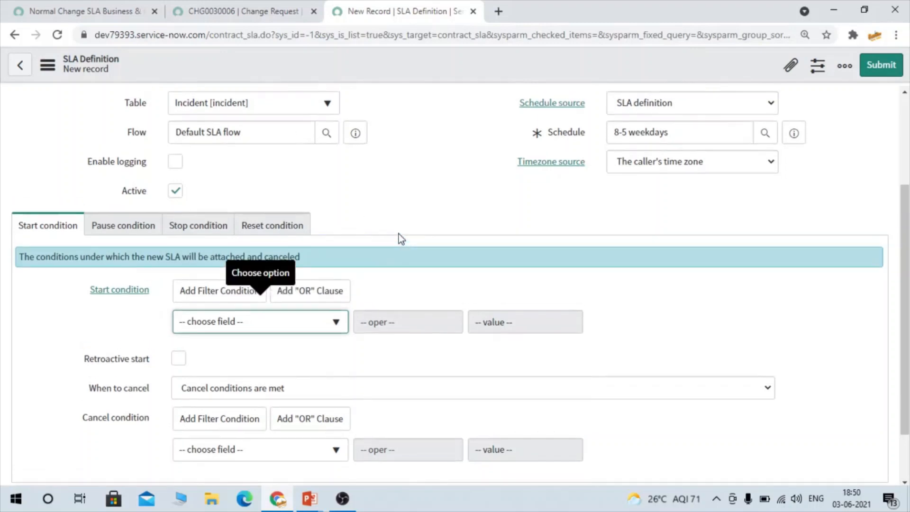
Step: Set the SLA definition's table to Change Request [change_request]
scroll(399, 237, "up", 3)
left_click(283, 250)
type("change")
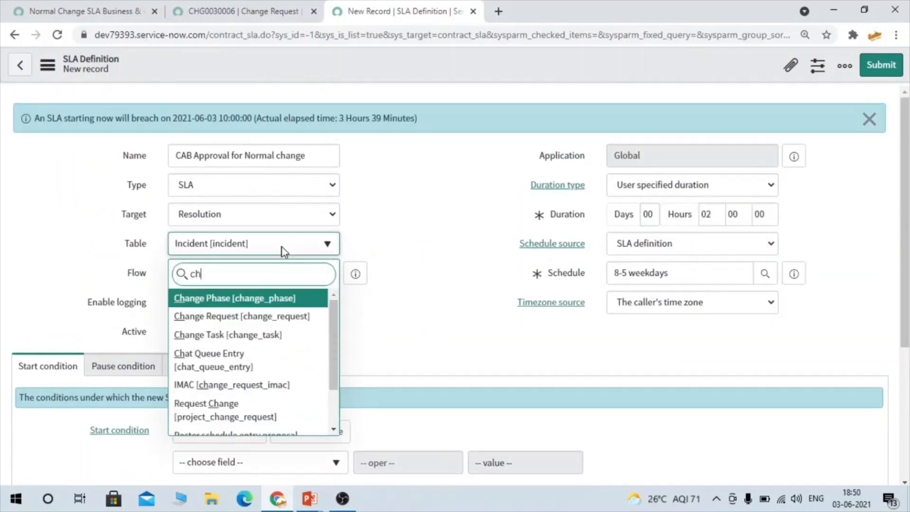
left_click(265, 317)
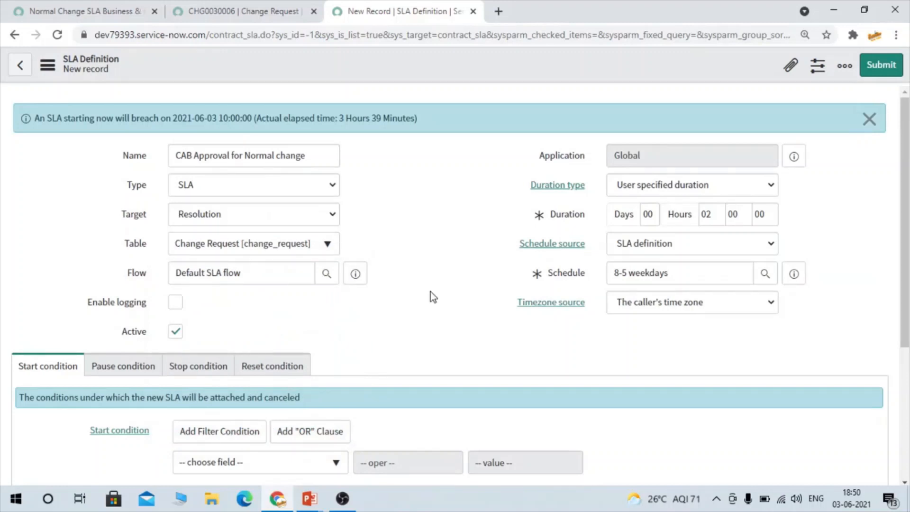
Step: Set the first start condition of the SLA definition to Type is Normal
scroll(533, 270, "down", 4)
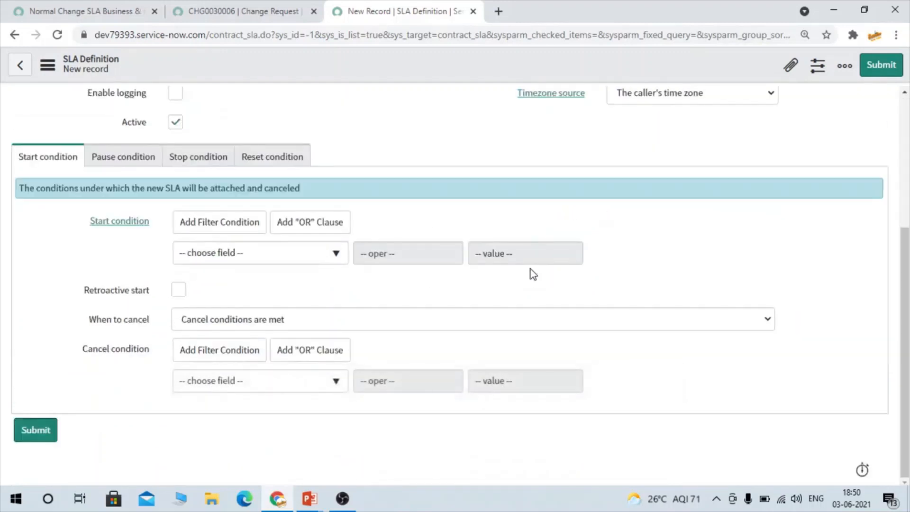
left_click(311, 256)
type("t")
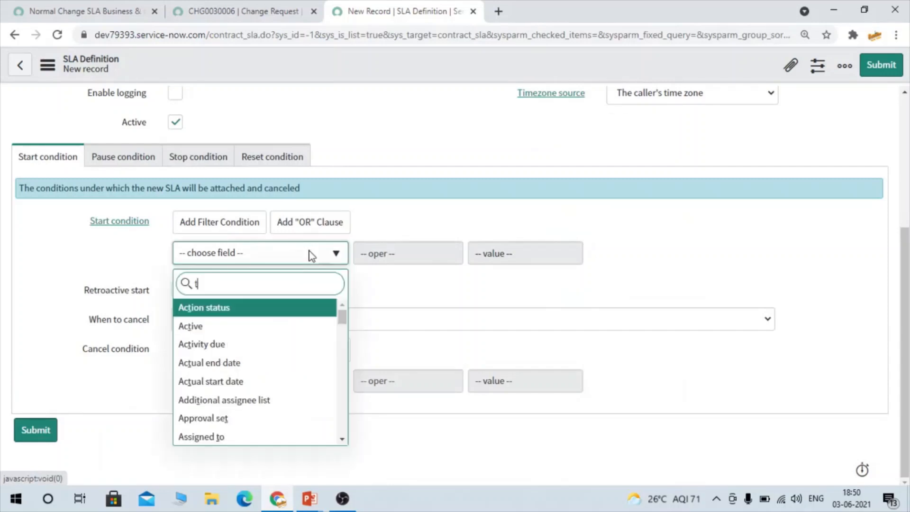
left_click(311, 254)
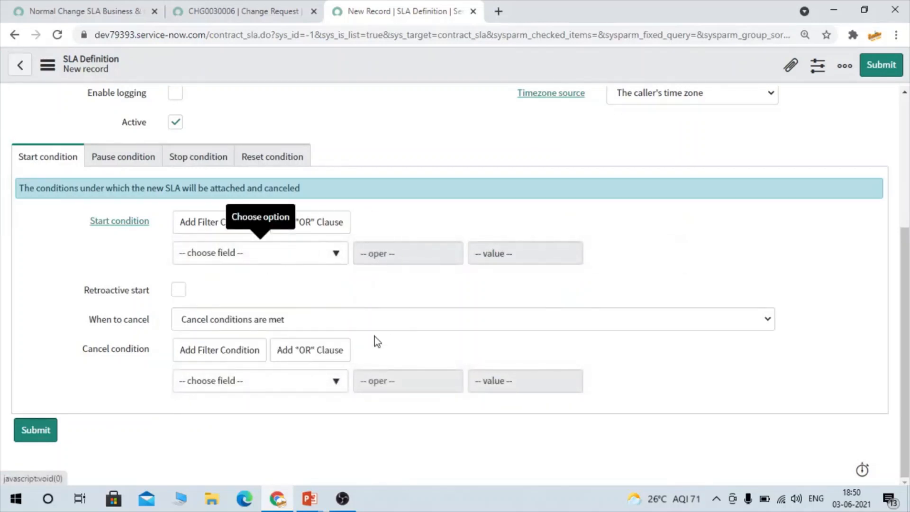
left_click(268, 260)
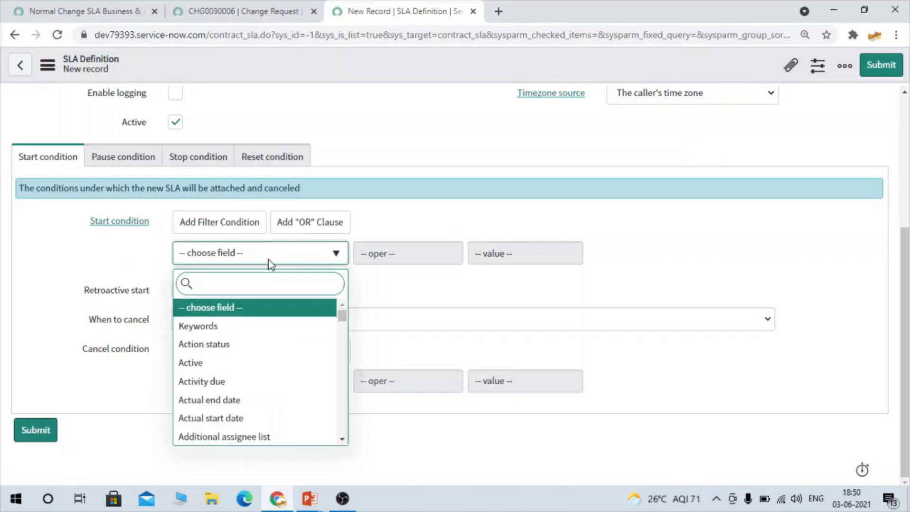
type("typ")
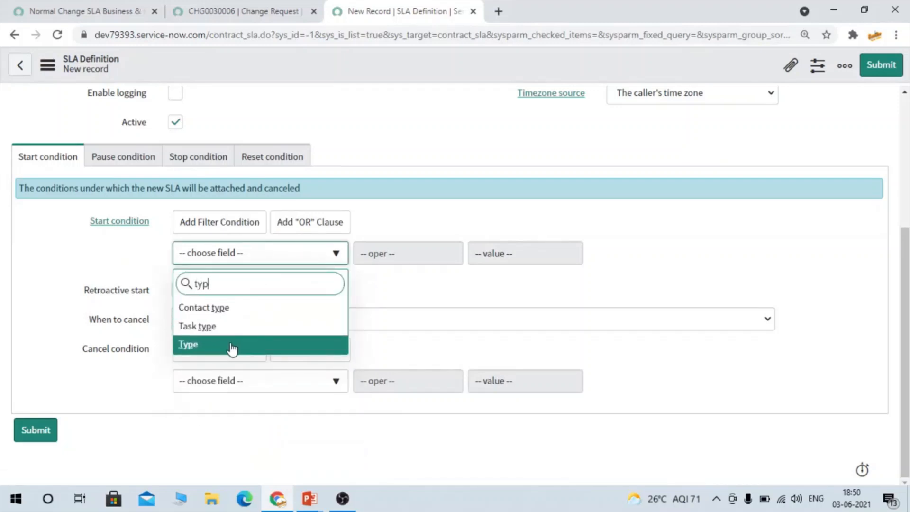
key("Return")
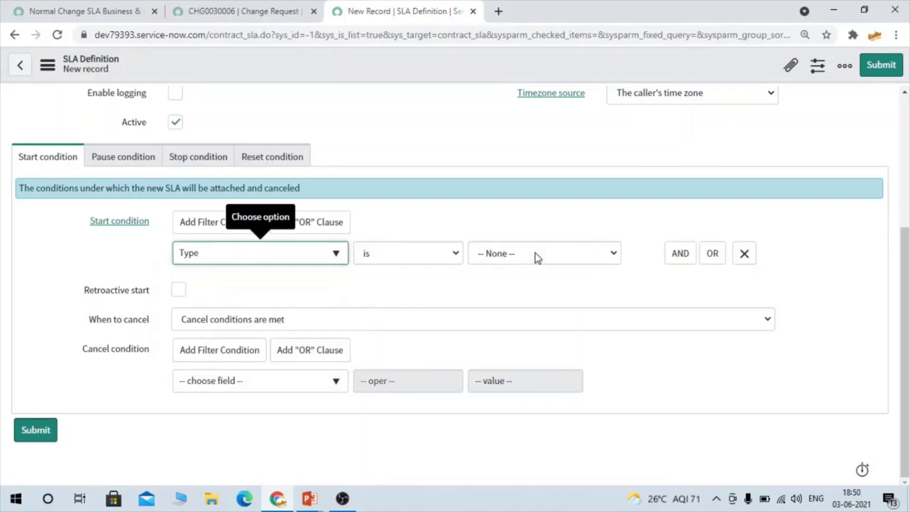
left_click(537, 256)
left_click(539, 296)
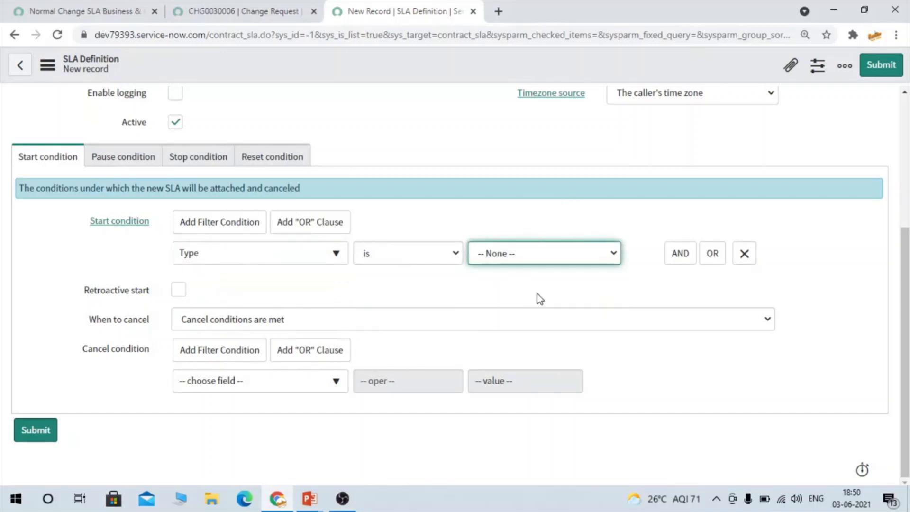
left_click(503, 261)
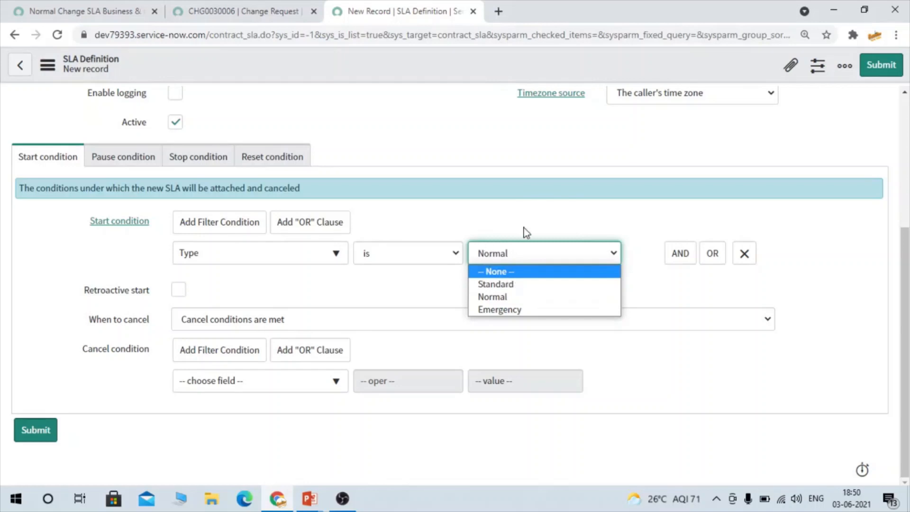
left_click(676, 259)
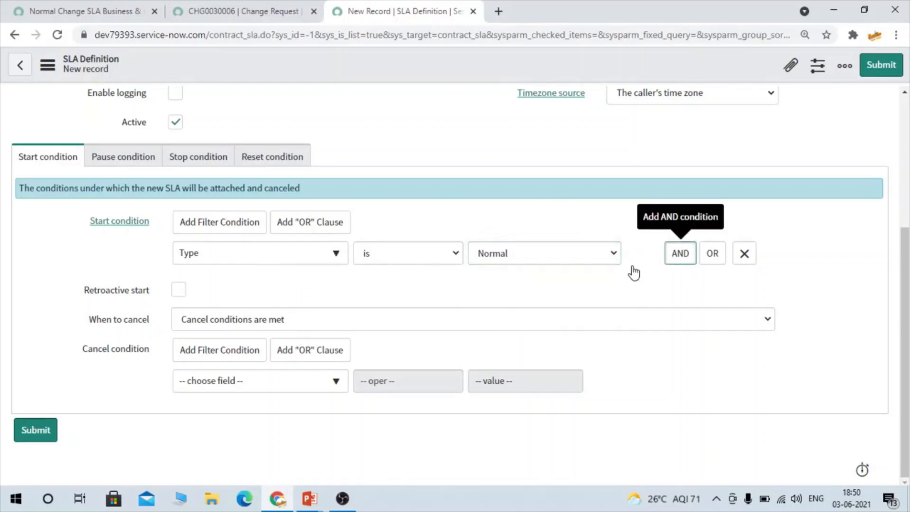
Step: Add an AND row to the start condition: State is Authorize
left_click(685, 259)
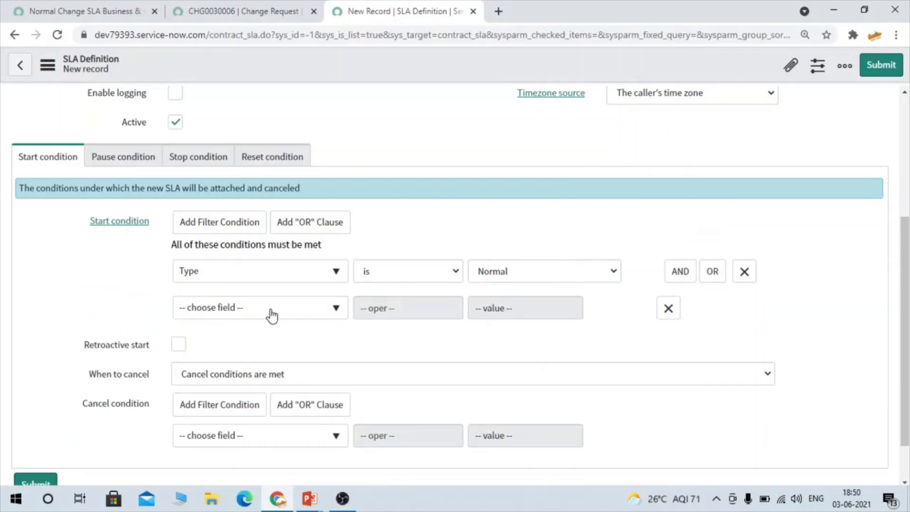
left_click(200, 314)
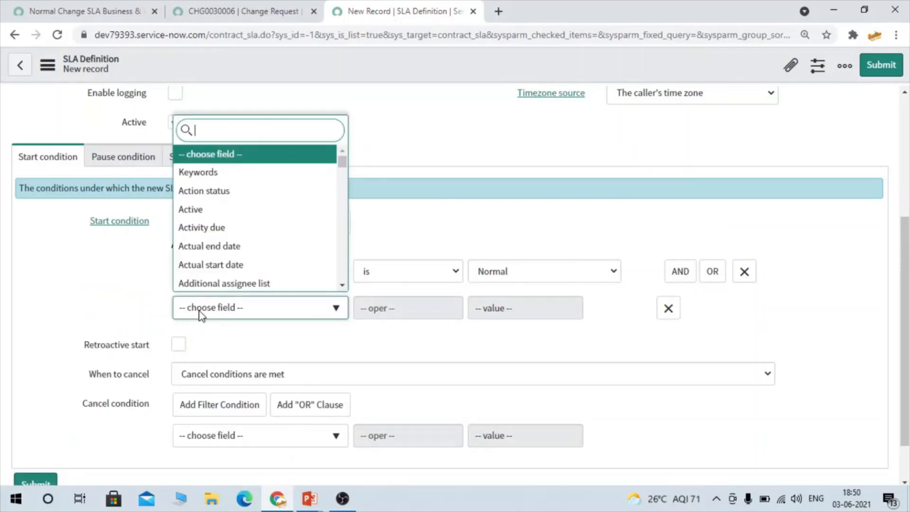
type("stta")
key("BackSpace")
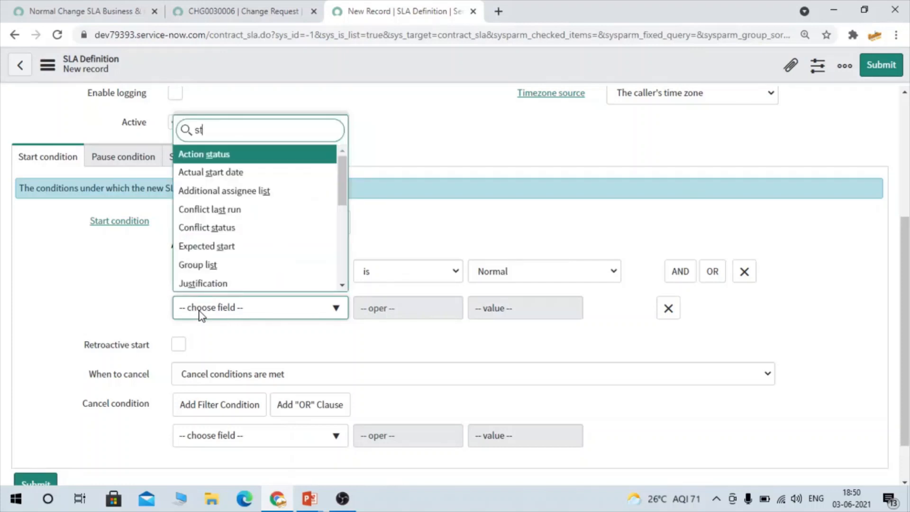
type("ate")
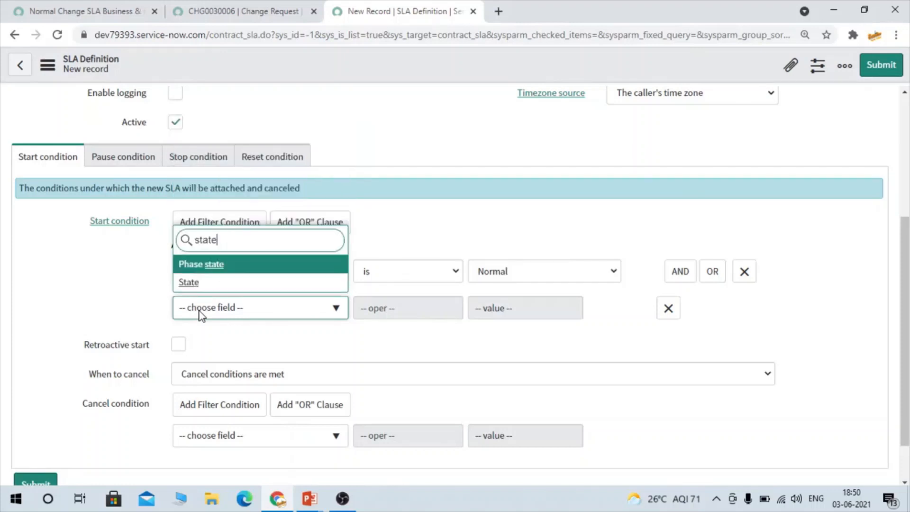
left_click(204, 283)
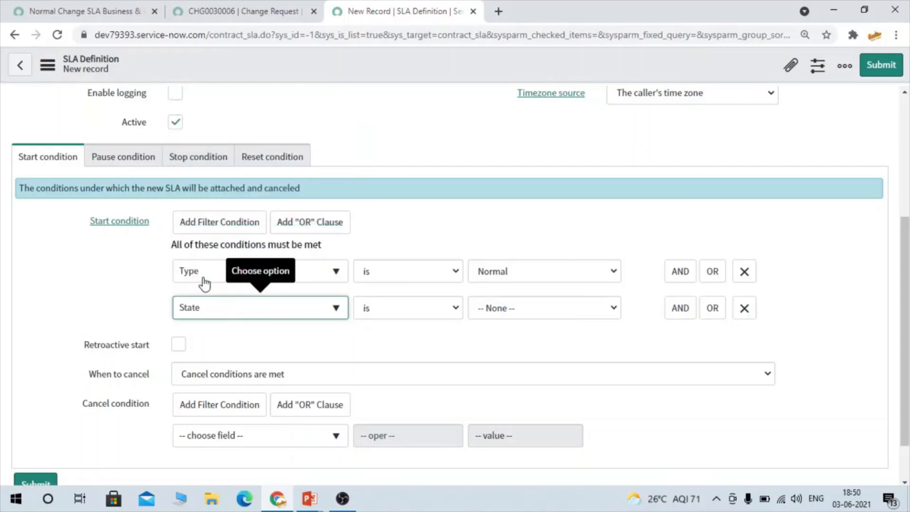
left_click(517, 312)
left_click(519, 364)
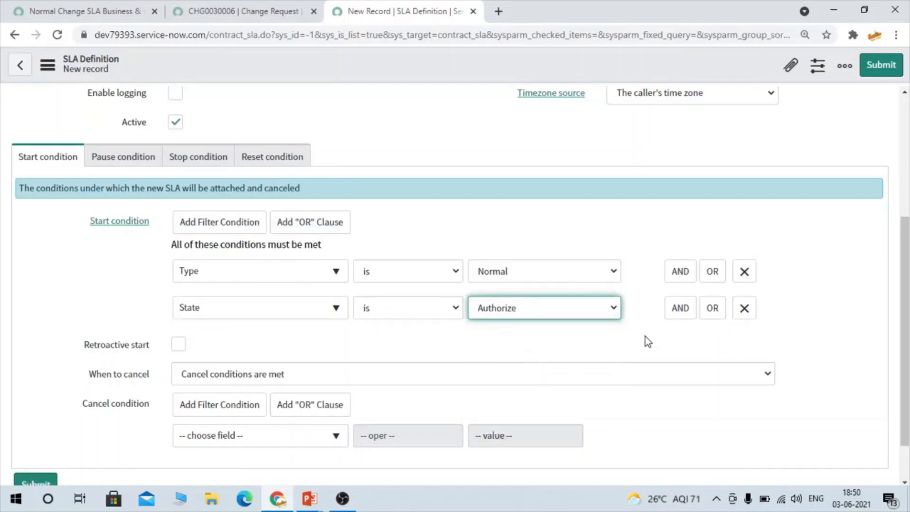
Step: Add another AND row to the start condition: Approval is Requested
left_click(677, 312)
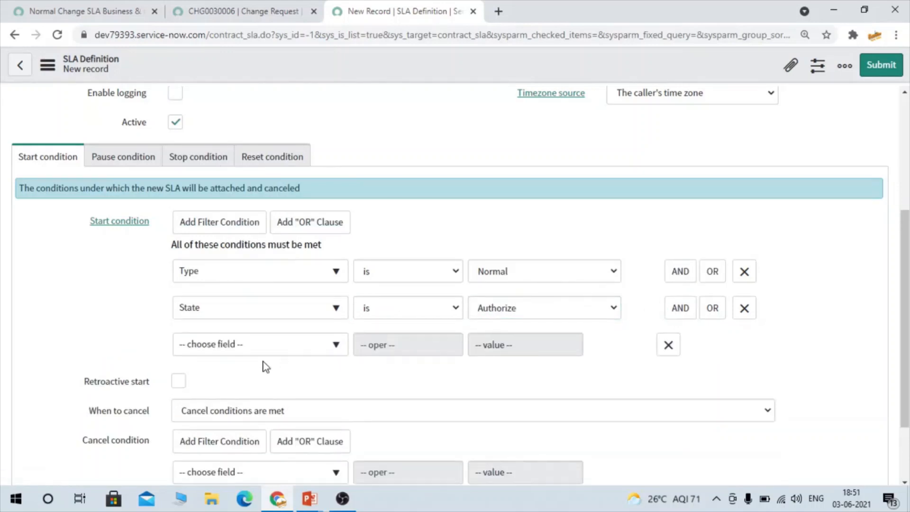
left_click(244, 351)
type("app")
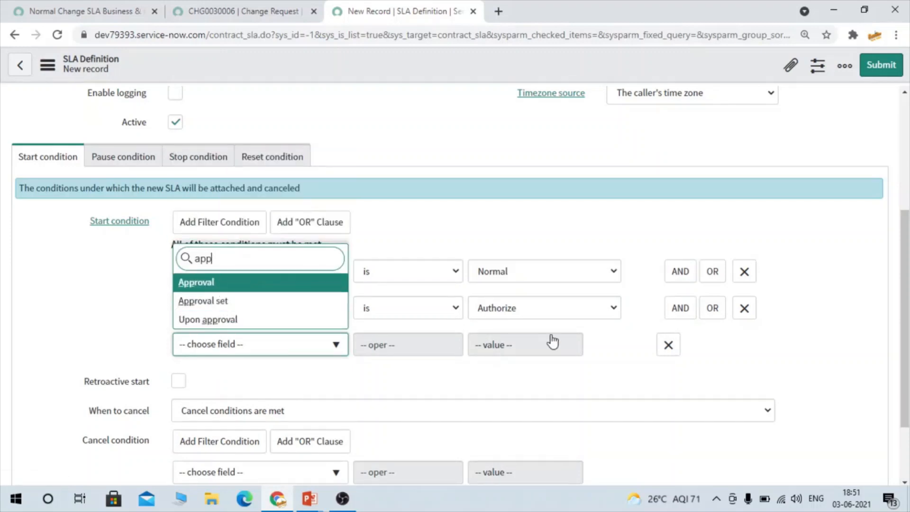
key("Return")
left_click(506, 340)
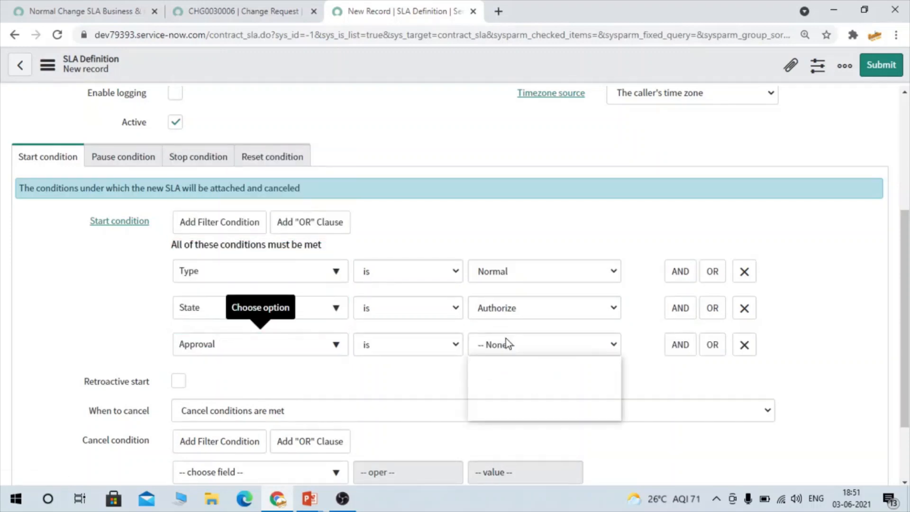
left_click(534, 389)
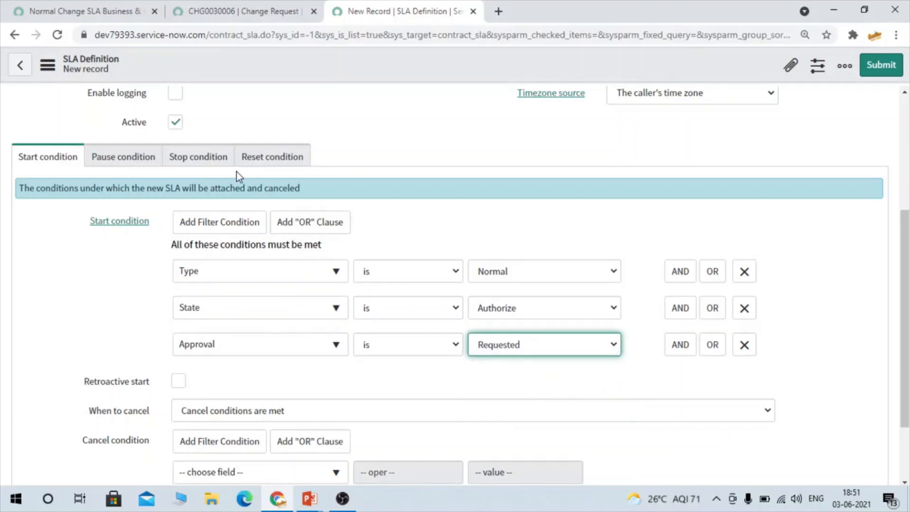
Step: Set the SLA definition's stop condition to Approval is Approved
left_click(204, 161)
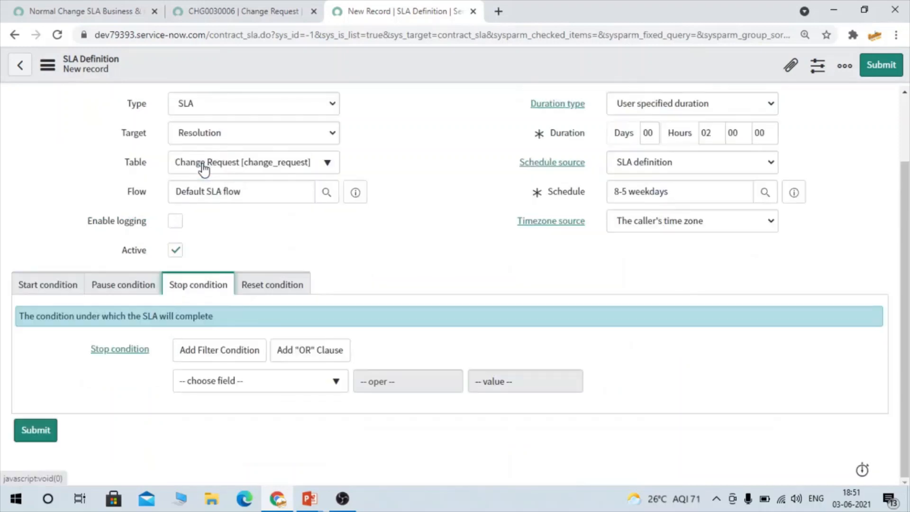
left_click(228, 385)
type("app")
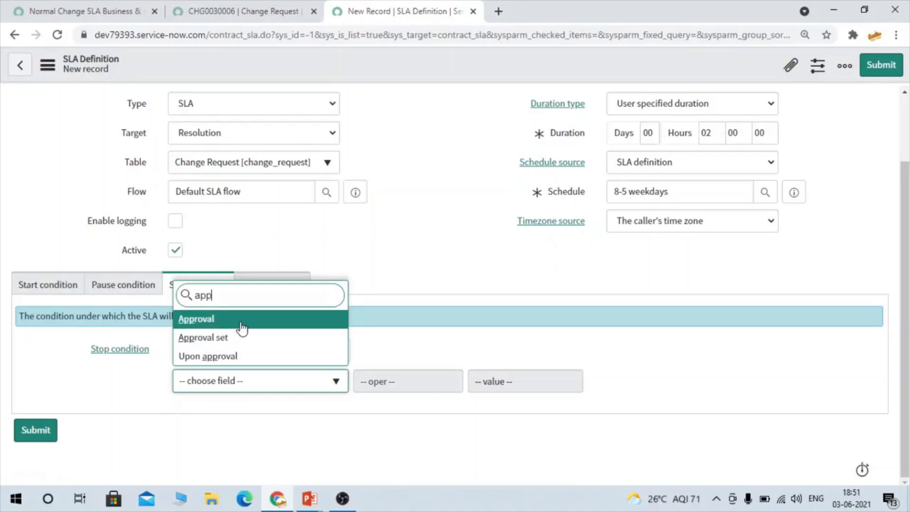
key("Return")
left_click(552, 382)
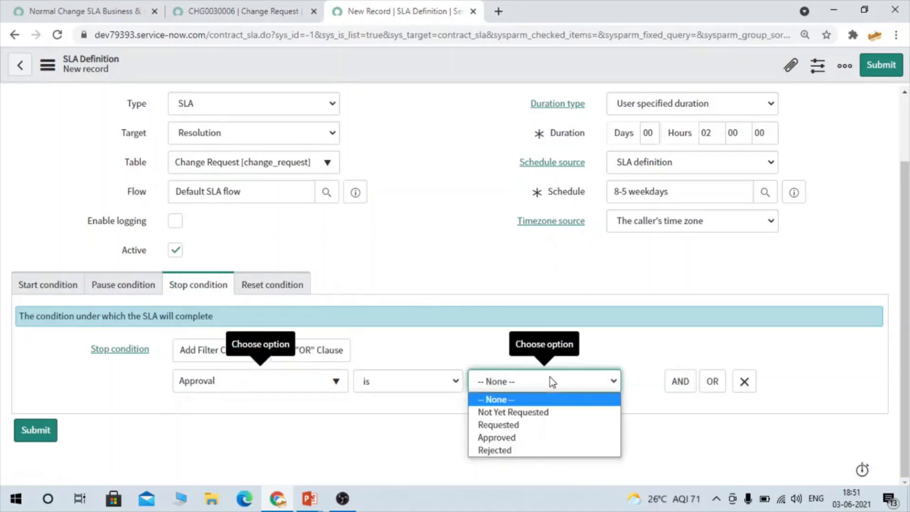
left_click(511, 438)
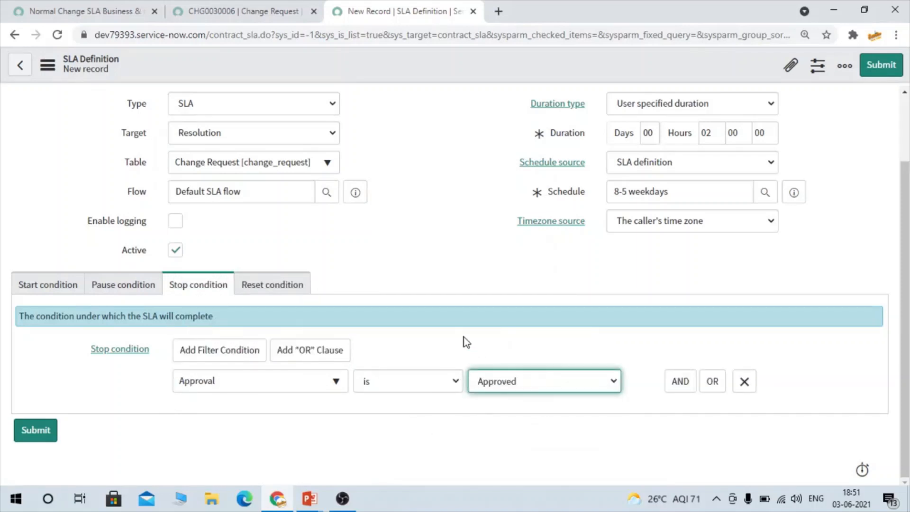
Step: Save the CAB Approval for Normal change SLA definition, keeping its record open
scroll(467, 201, "up", 2)
right_click(420, 80)
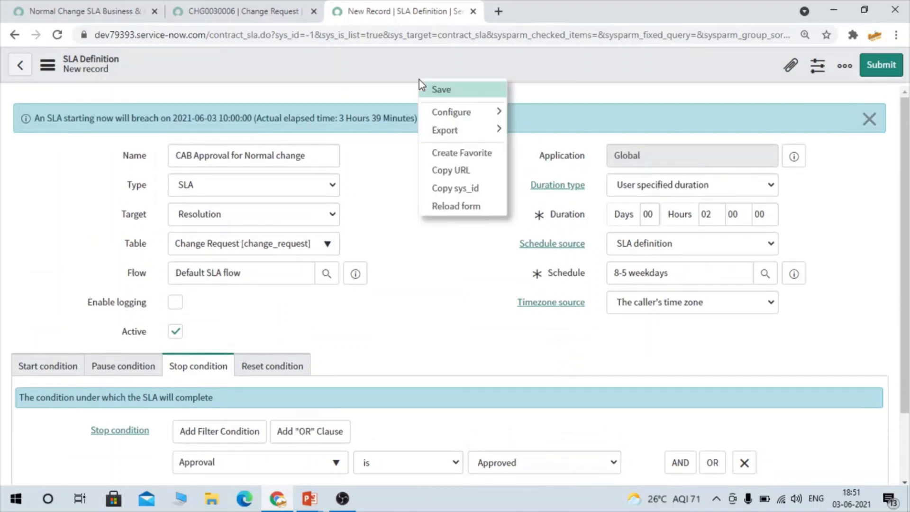
left_click(454, 85)
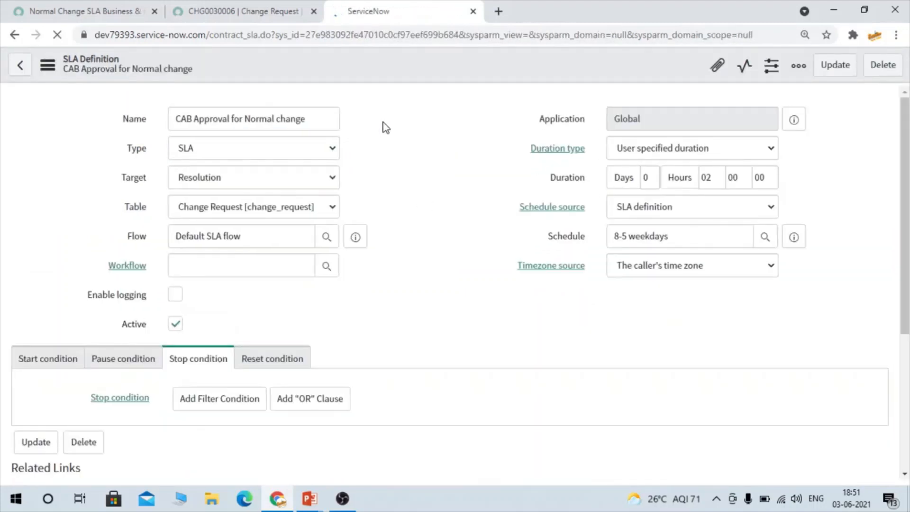
Step: Go back to change request CHG0030006 and set its assignment group to ATF_TestGroup_Network
left_click(247, 14)
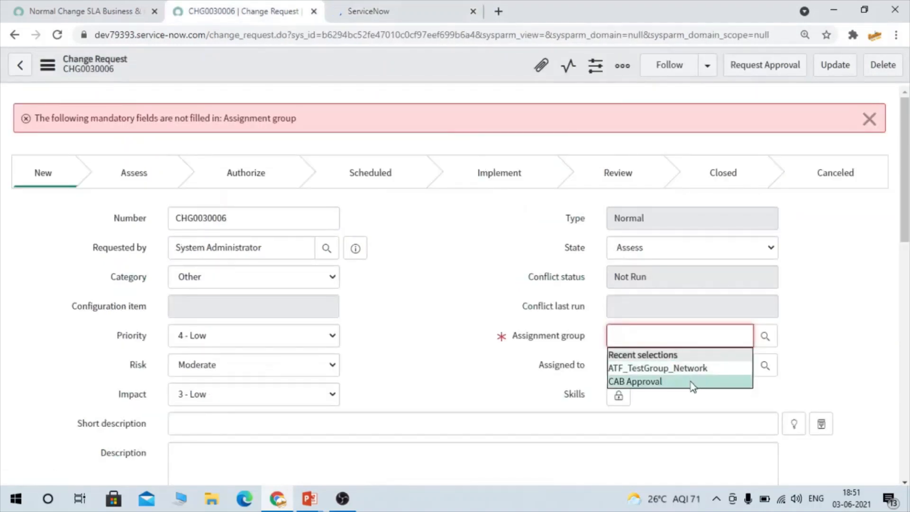
left_click(690, 382)
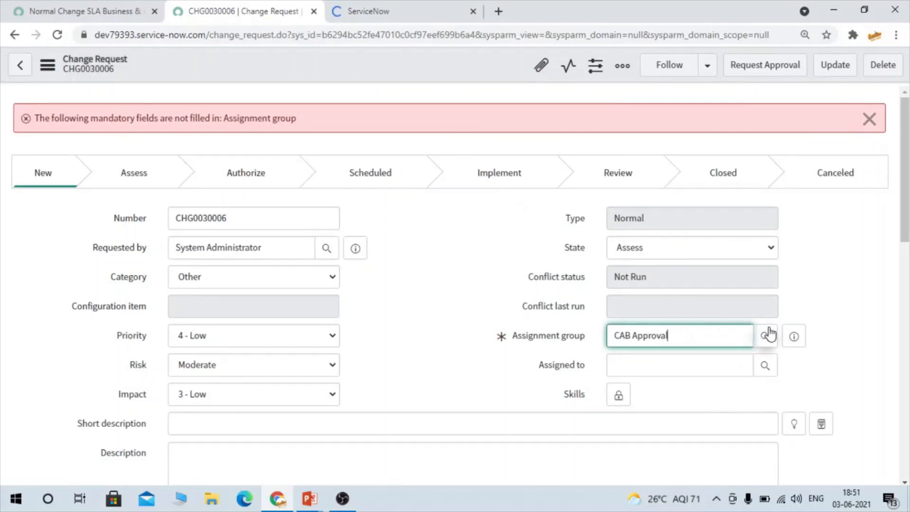
left_click_drag(721, 332, 538, 339)
key("BackSpace")
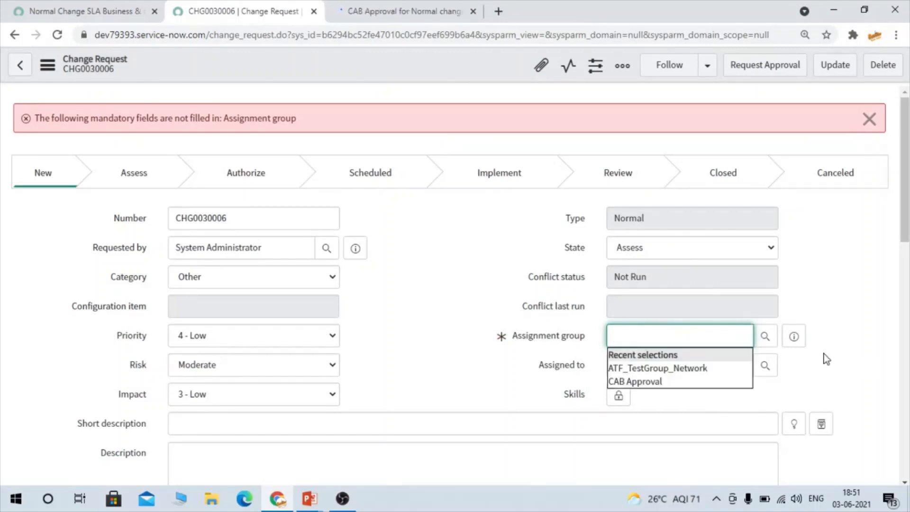
left_click(716, 368)
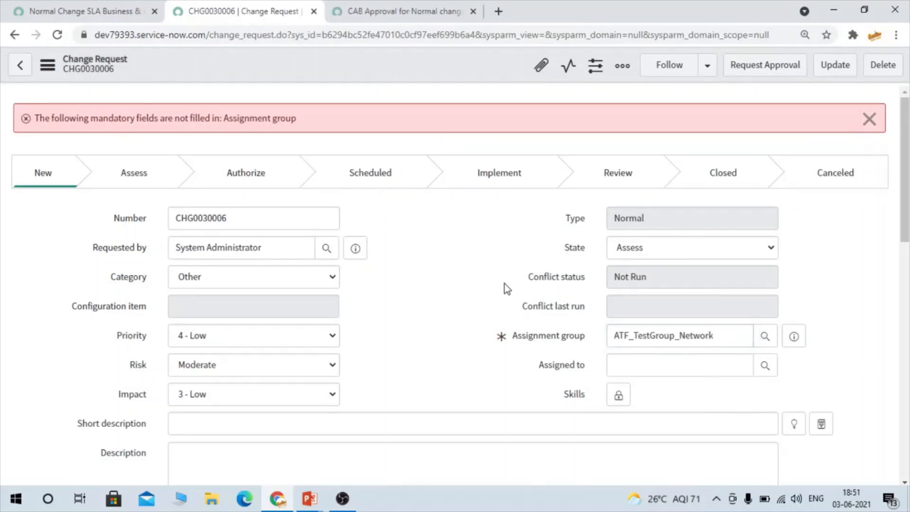
Step: Request approval for the normal change request
scroll(504, 283, "down", 10)
scroll(504, 283, "down", 3)
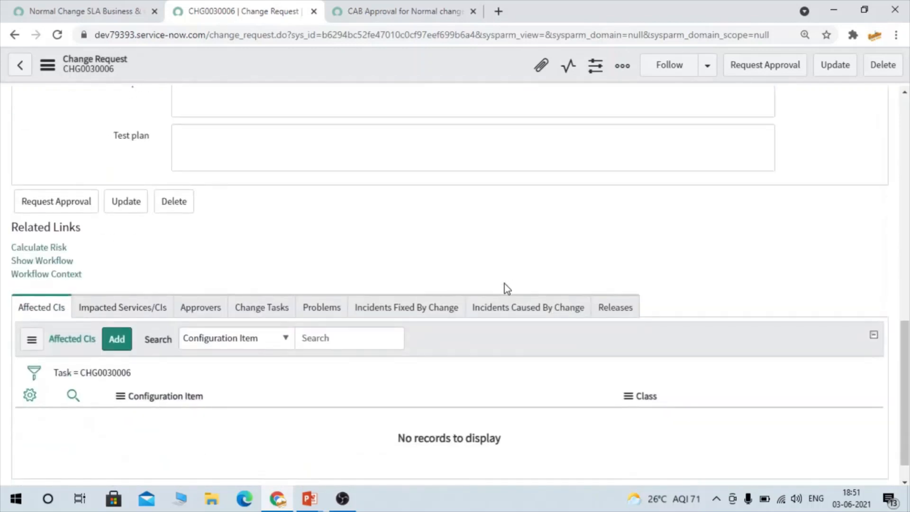
scroll(372, 280, "up", 11)
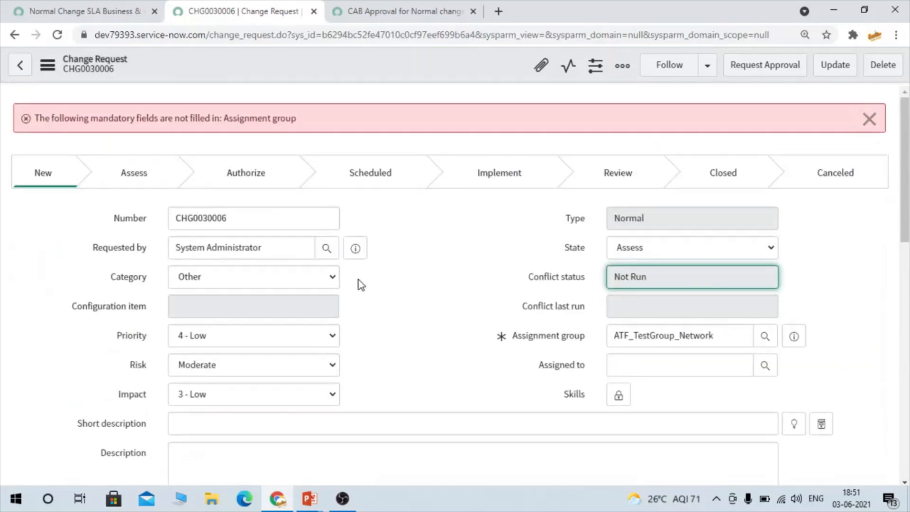
left_click(776, 73)
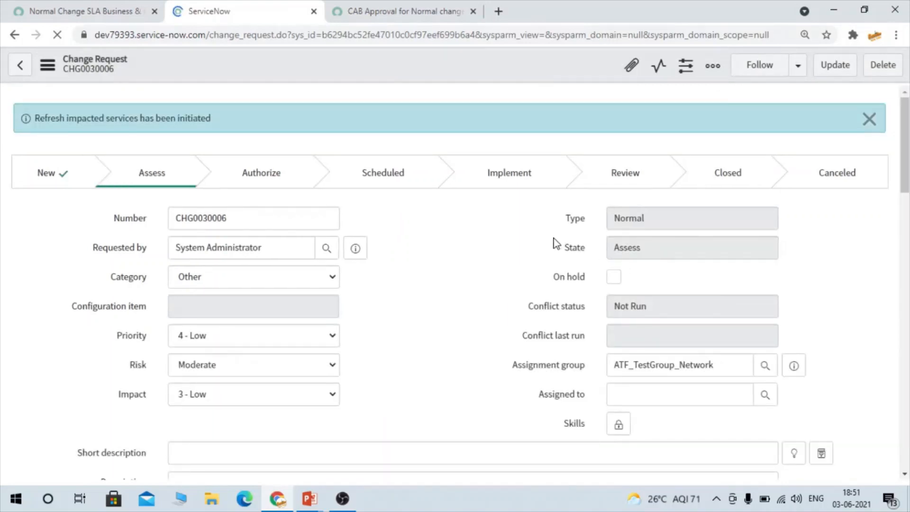
Step: Examine the change request's list of approvers and their approval states
scroll(488, 246, "down", 5)
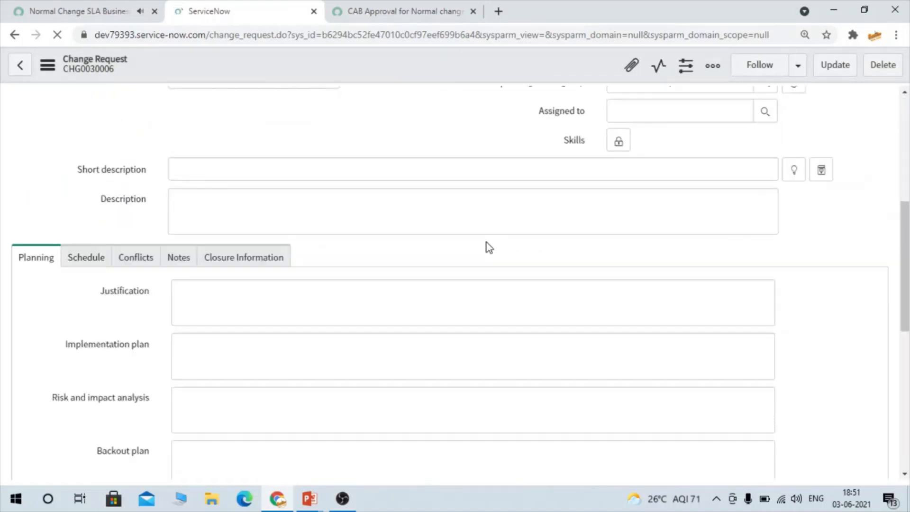
scroll(487, 241, "down", 6)
scroll(488, 242, "down", 7)
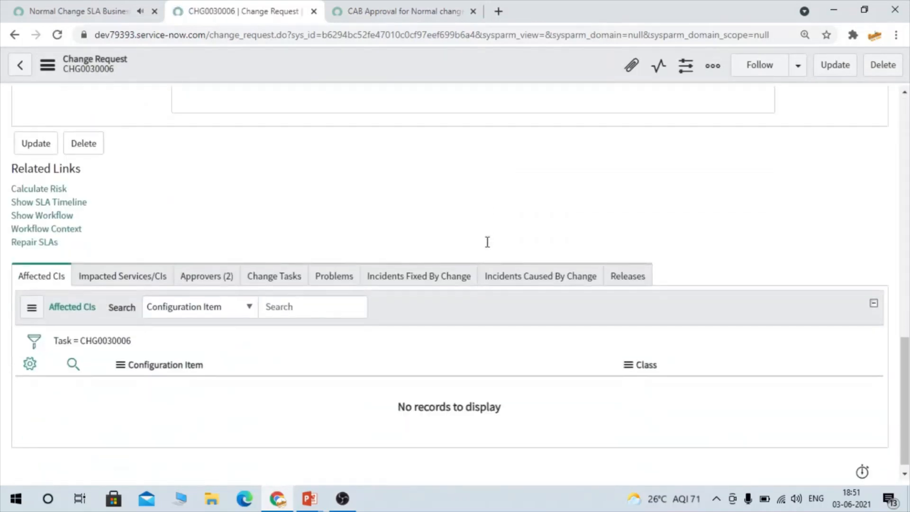
left_click(230, 283)
scroll(368, 352, "down", 1)
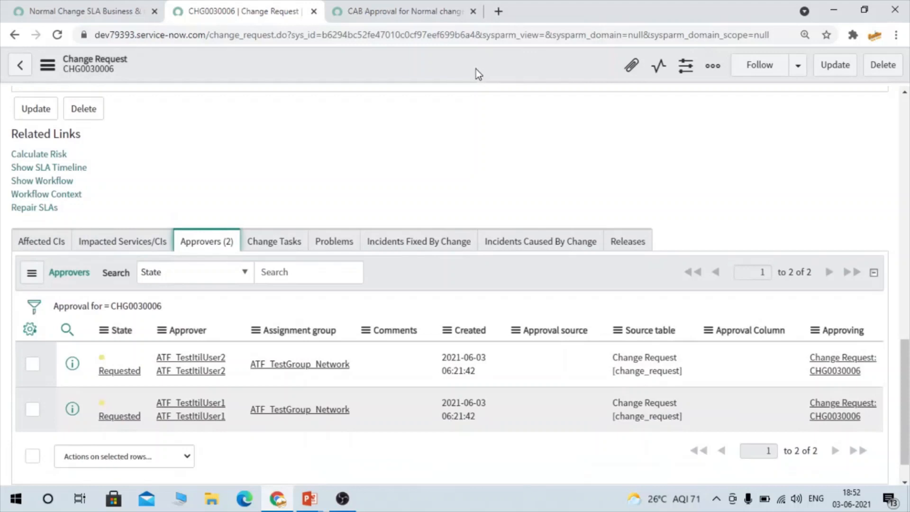
Step: Open the related lists configuration for the Change Request form
right_click(455, 63)
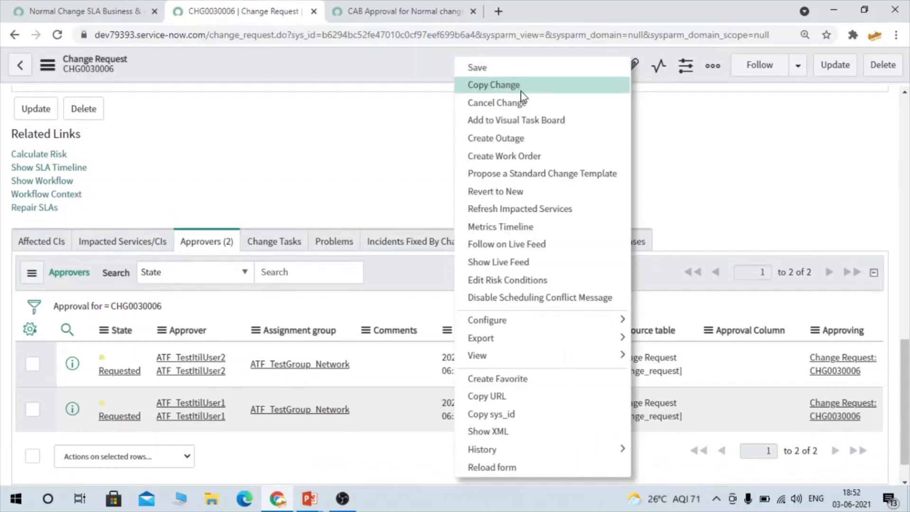
mouse_move(622, 319)
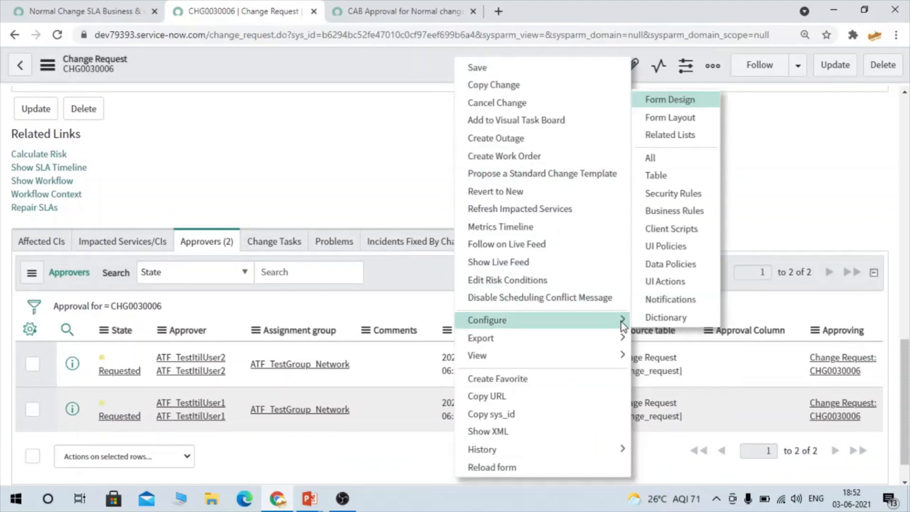
left_click(669, 136)
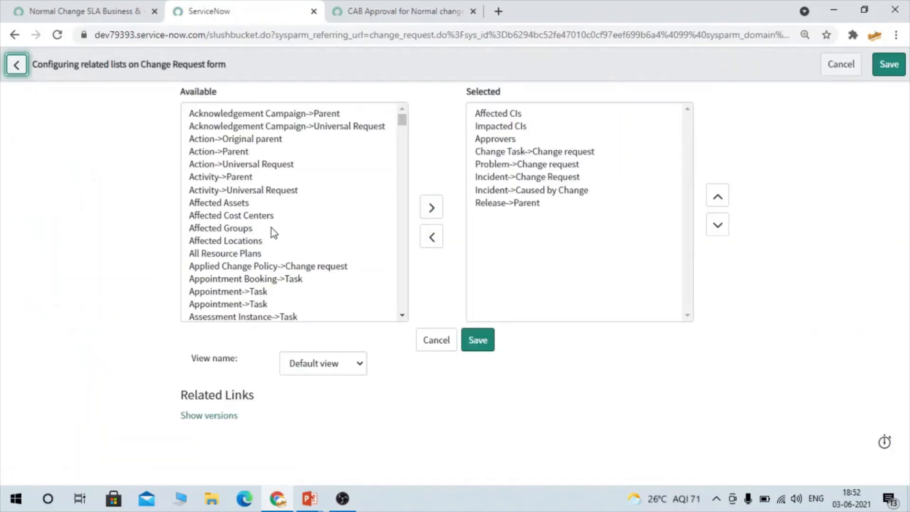
Step: Add Task SLA->Task to the form's selected related lists and save the configuration
left_click(242, 217)
scroll(241, 219, "down", 5)
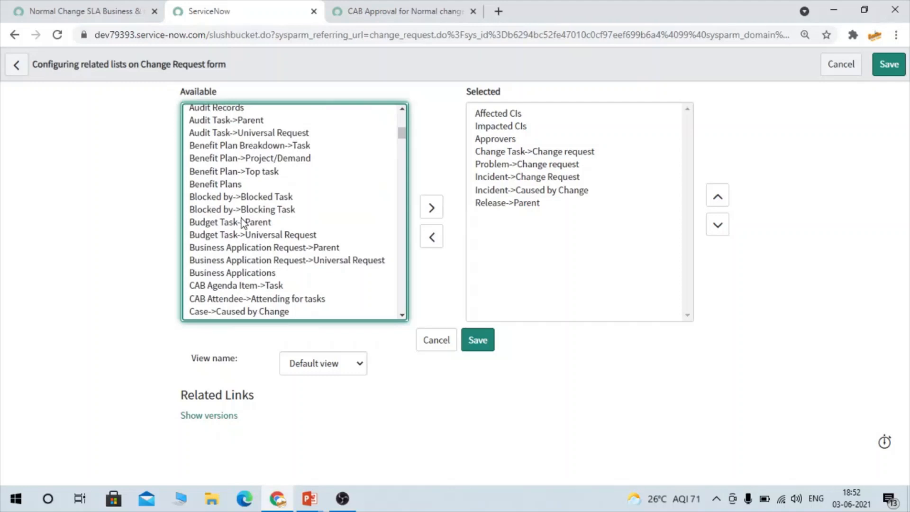
scroll(242, 219, "down", 8)
scroll(242, 218, "down", 15)
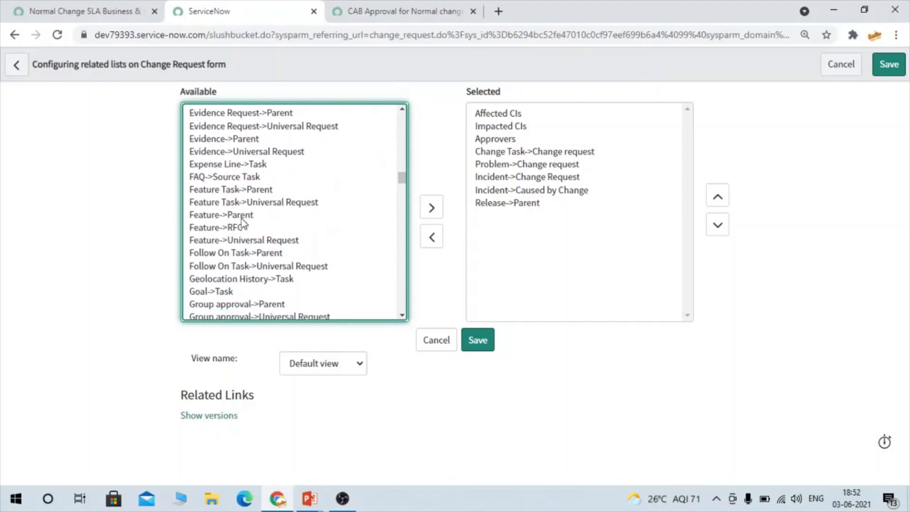
scroll(241, 218, "down", 10)
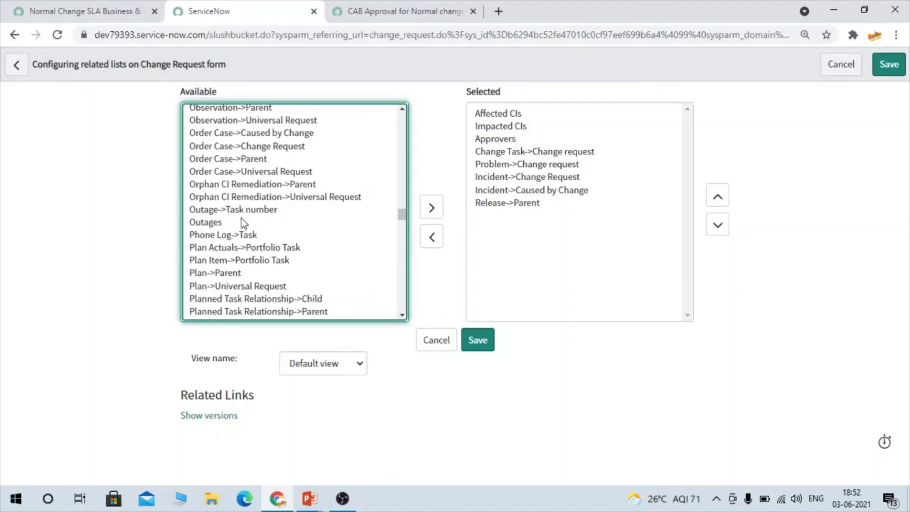
scroll(241, 218, "down", 8)
scroll(242, 222, "down", 12)
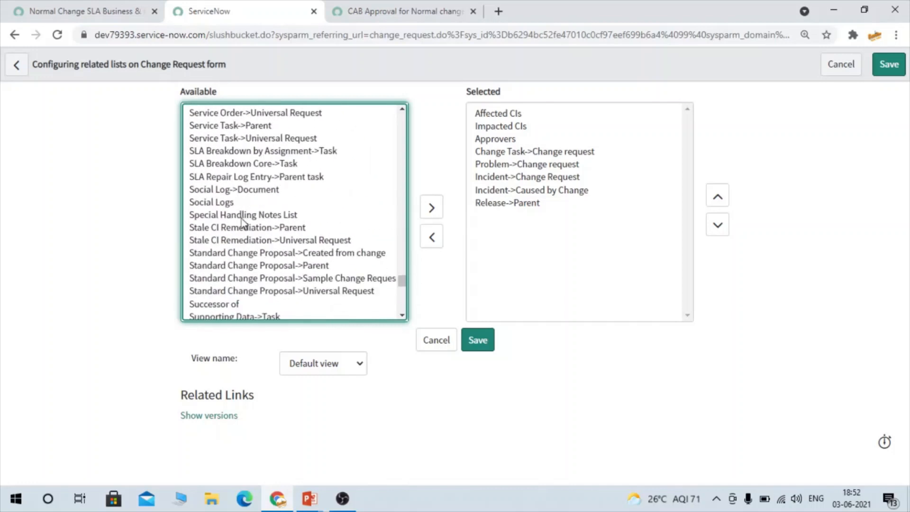
left_click(241, 218)
key("Down")
key("Down")
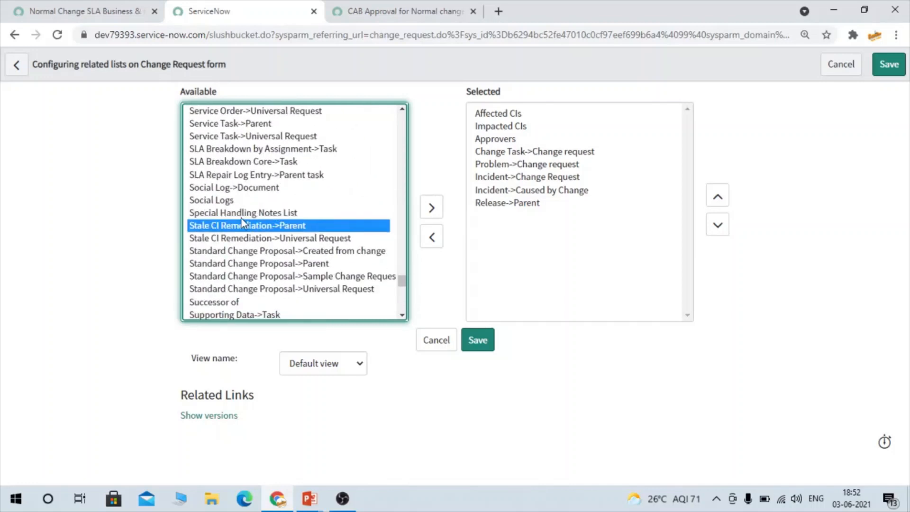
scroll(241, 218, "down", 1)
scroll(242, 222, "down", 4)
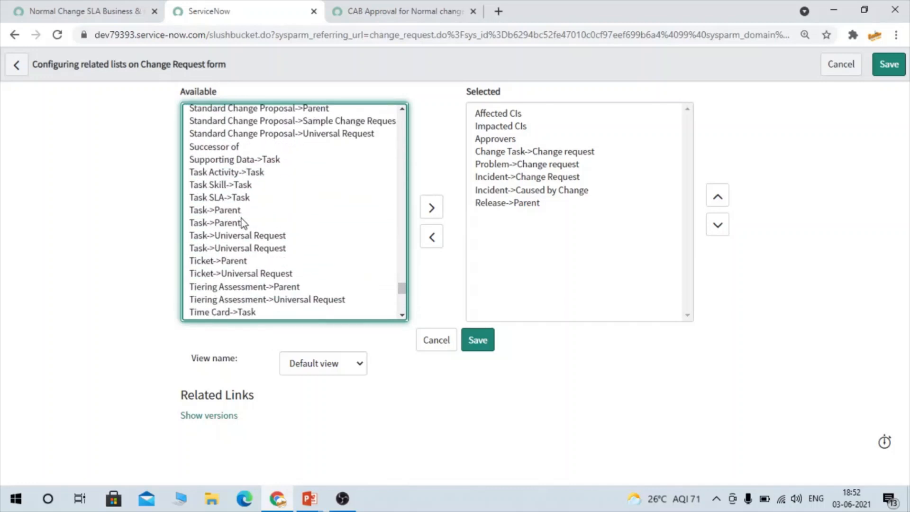
double_click(231, 203)
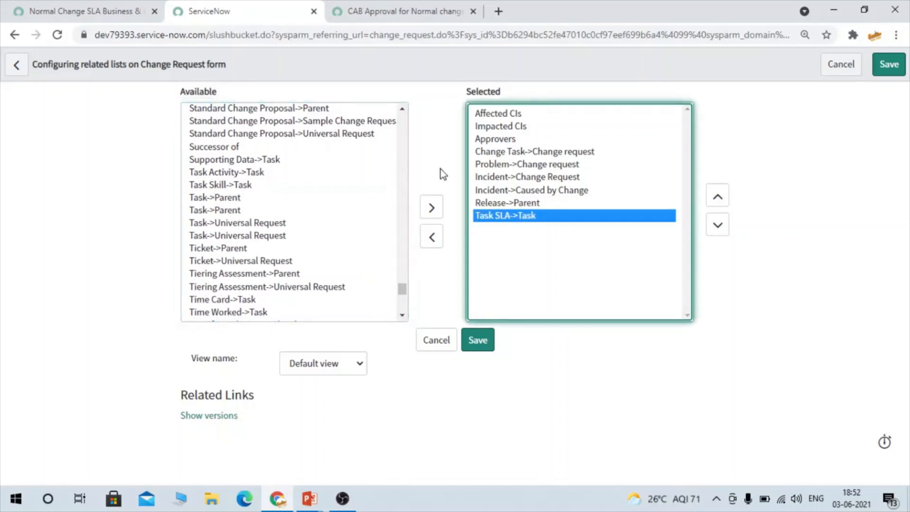
left_click(489, 341)
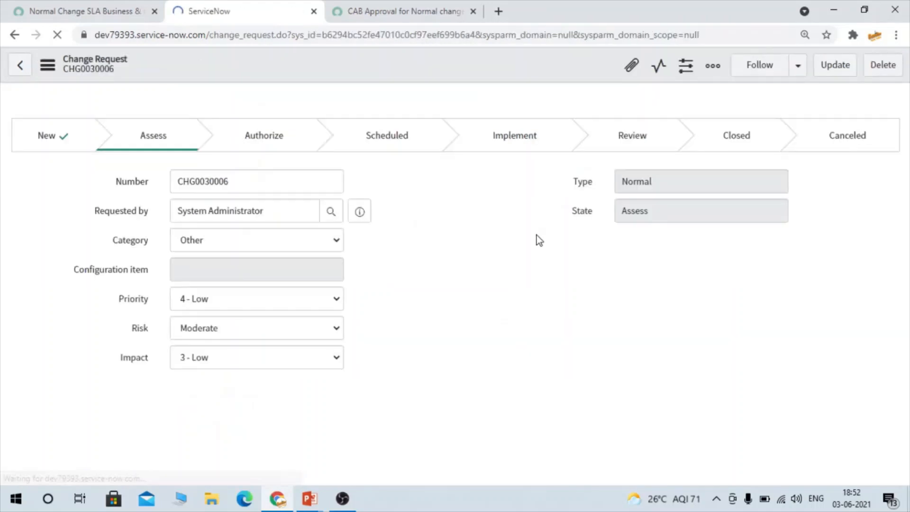
Step: Examine the change request's Task SLAs for the attached SLA, its stage and business time left
scroll(491, 335, "down", 6)
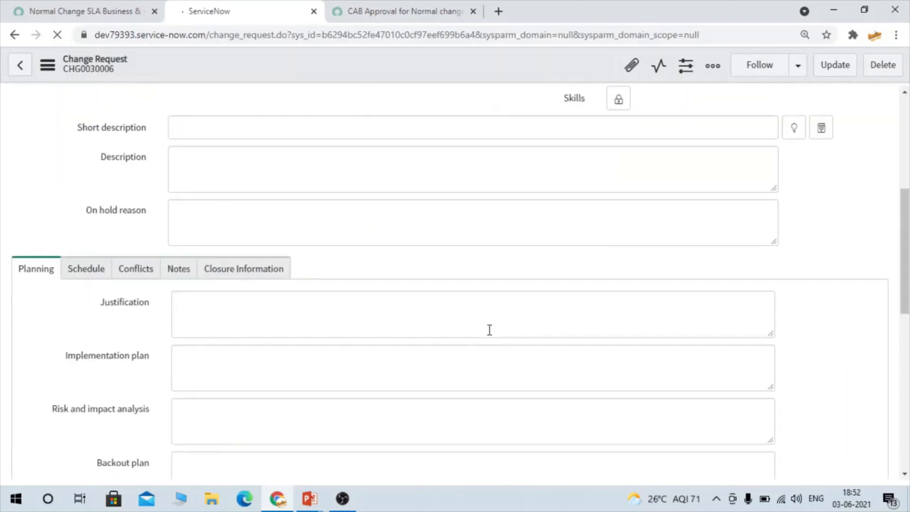
scroll(490, 329, "down", 7)
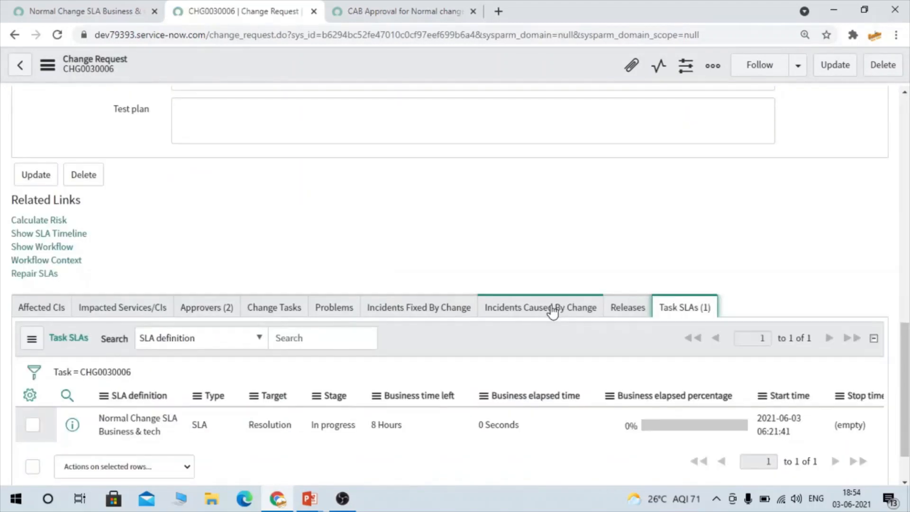
scroll(552, 311, "down", 1)
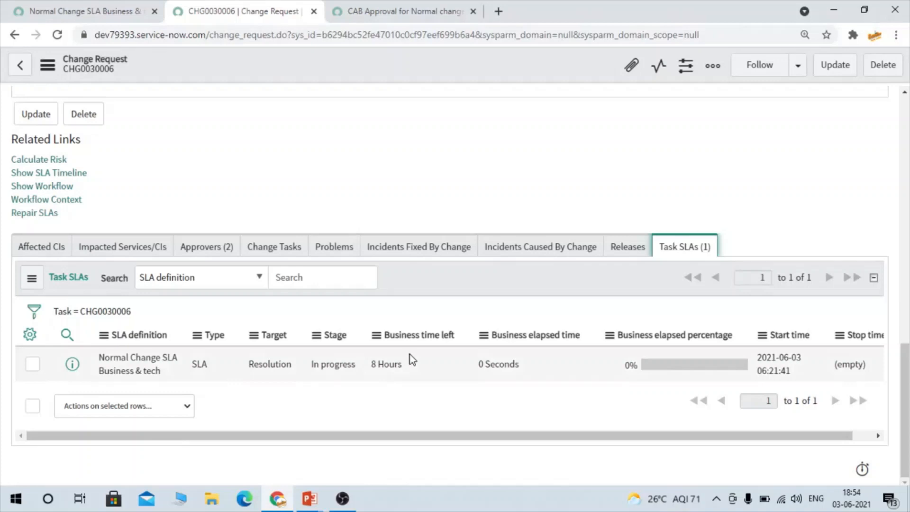
Step: Approve the first requested approval in the change request's list of approvers
scroll(411, 355, "up", 3)
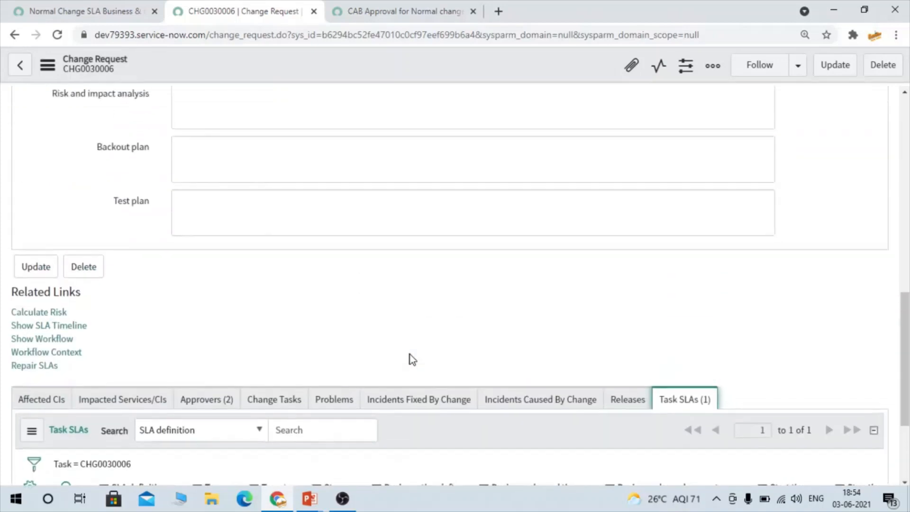
left_click(226, 402)
scroll(386, 329, "down", 4)
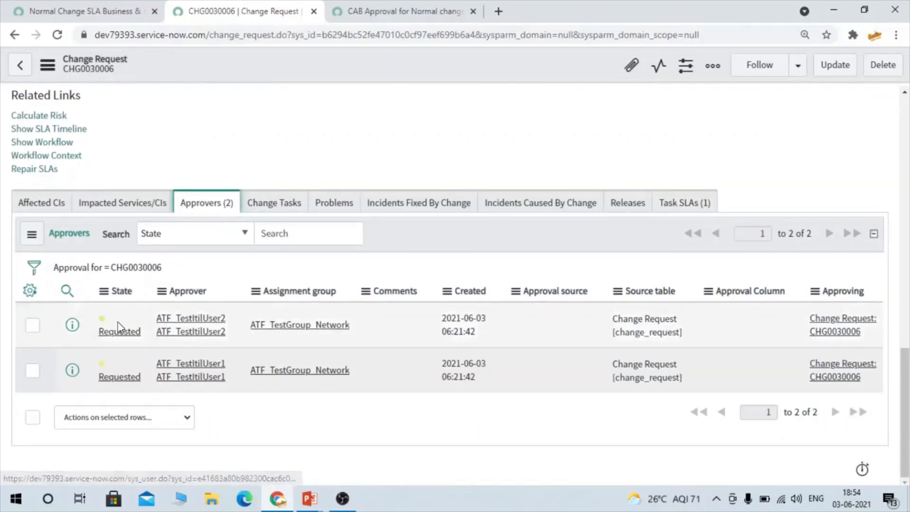
right_click(97, 320)
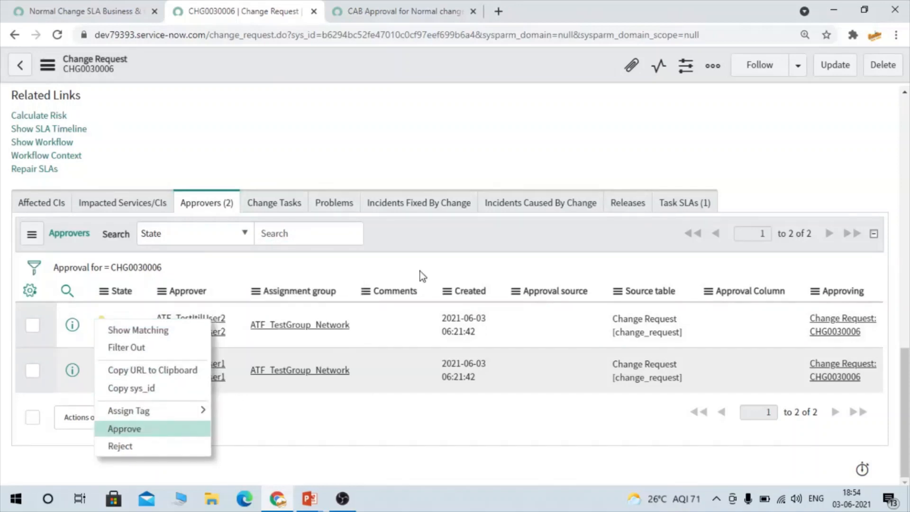
Step: Check the stage of the Normal Change SLA Business & tech entry among the Task SLAs
left_click(678, 208)
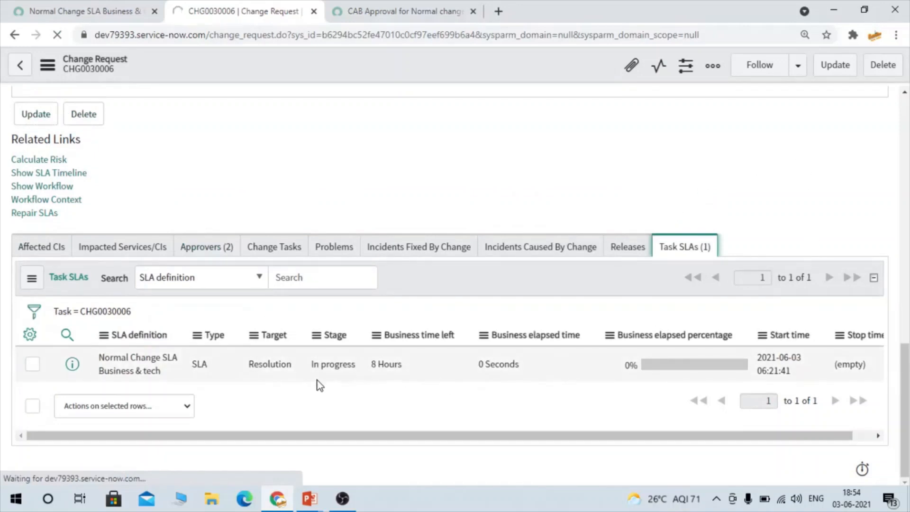
double_click(328, 365)
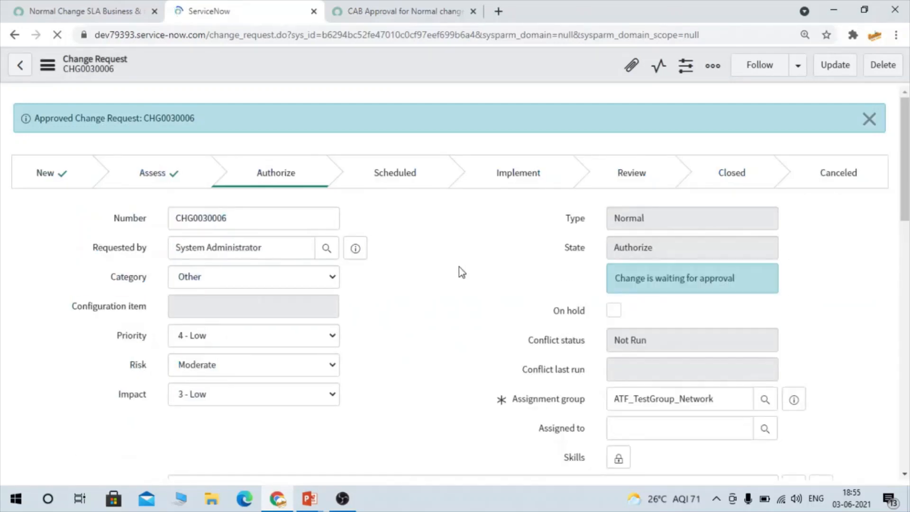
Step: Examine the Task SLAs attached to change request CHG0030006 and the approval states in its list of approvers
scroll(459, 267, "down", 5)
scroll(459, 267, "up", 5)
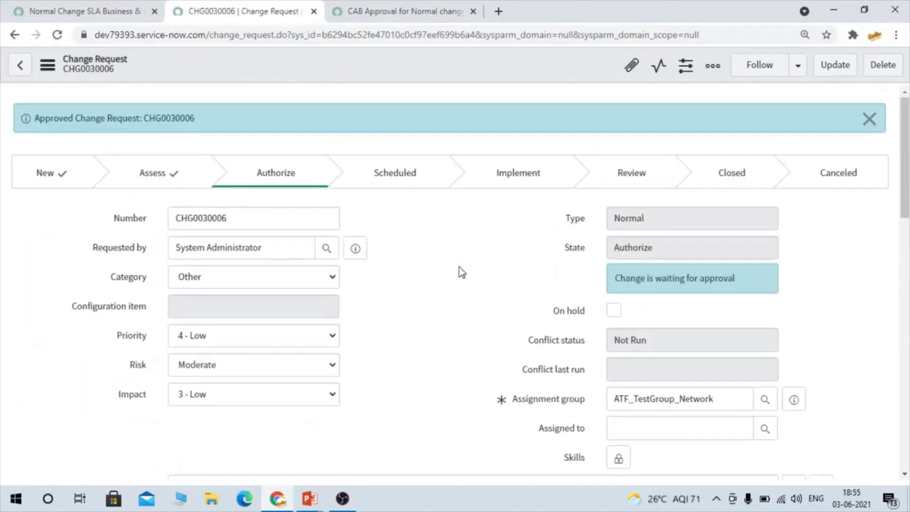
scroll(547, 343, "down", 15)
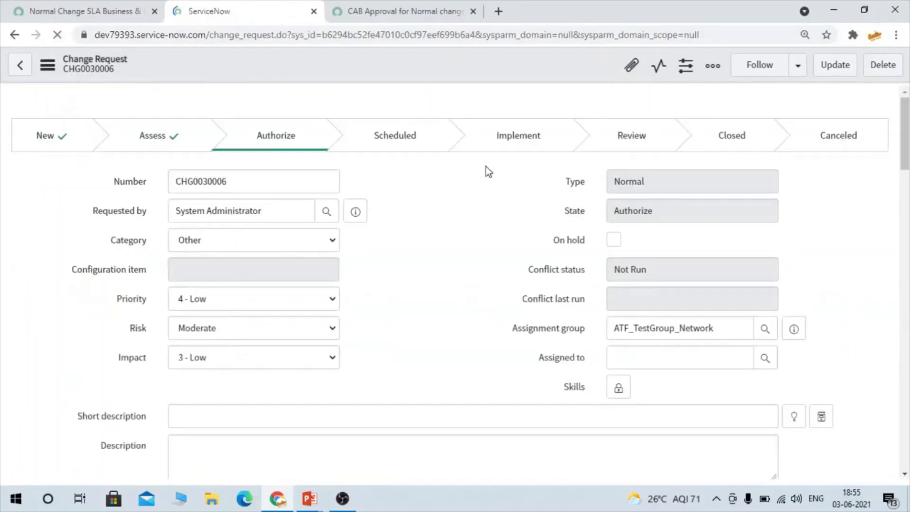
scroll(485, 166, "down", 8)
scroll(487, 166, "down", 2)
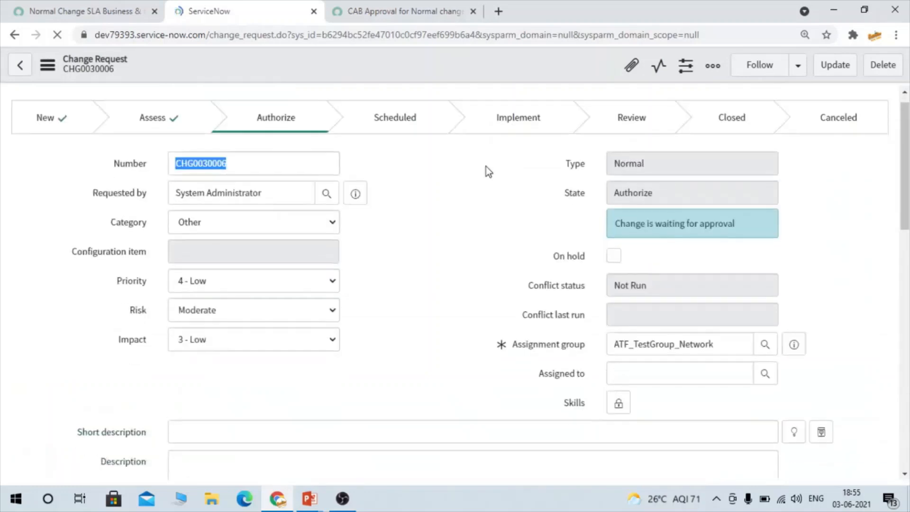
scroll(375, 281, "down", 5)
scroll(375, 281, "down", 15)
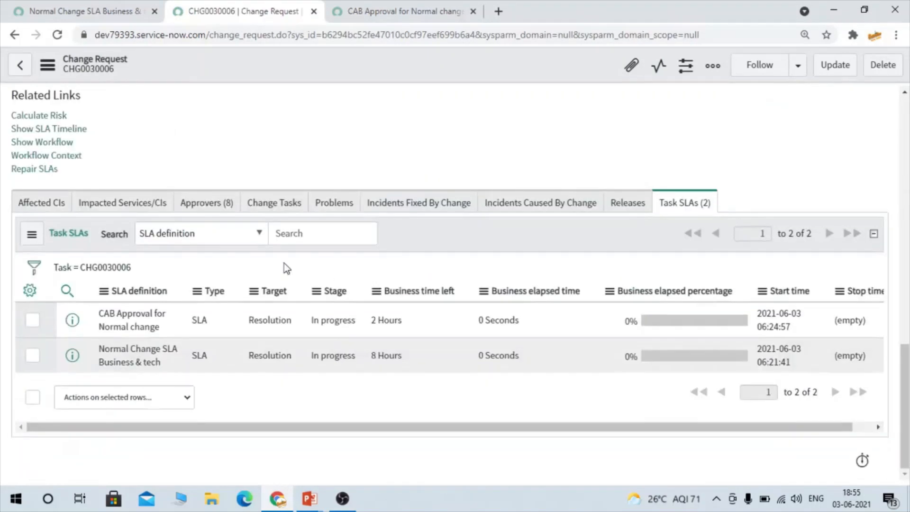
left_click(195, 207)
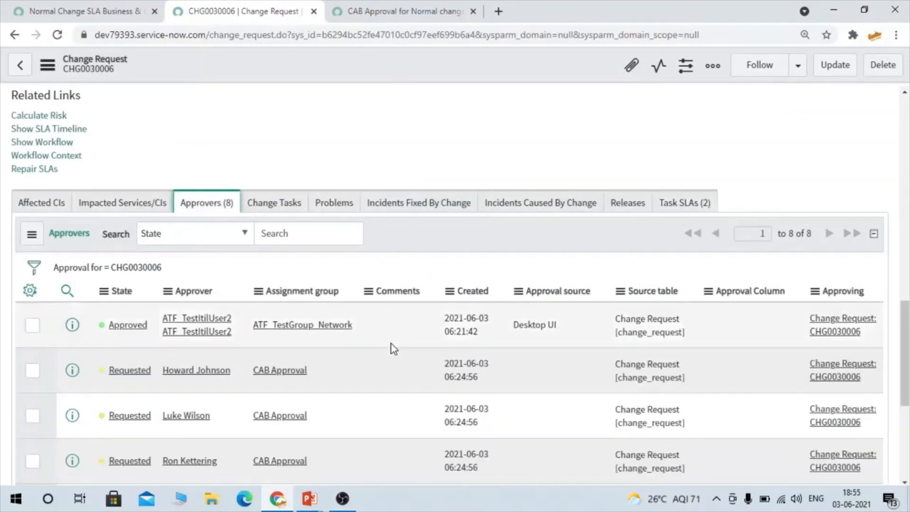
scroll(393, 350, "down", 5)
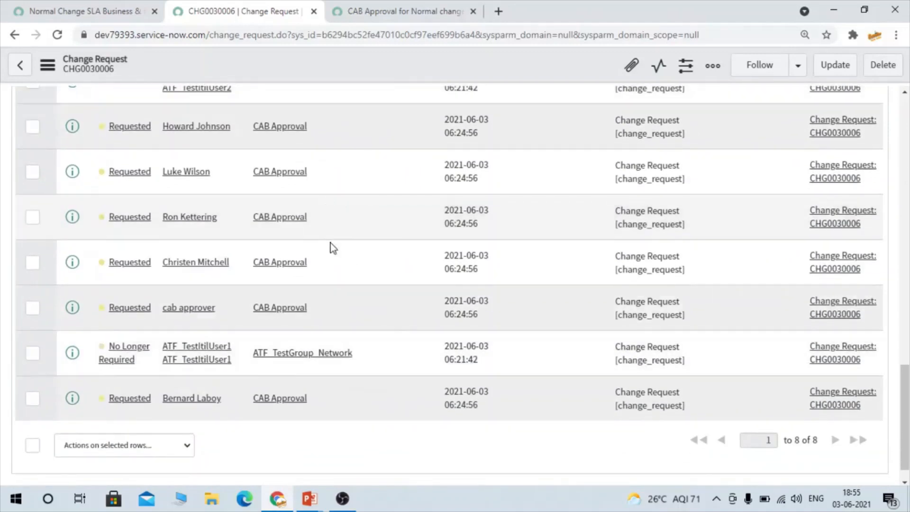
scroll(343, 279, "up", 9)
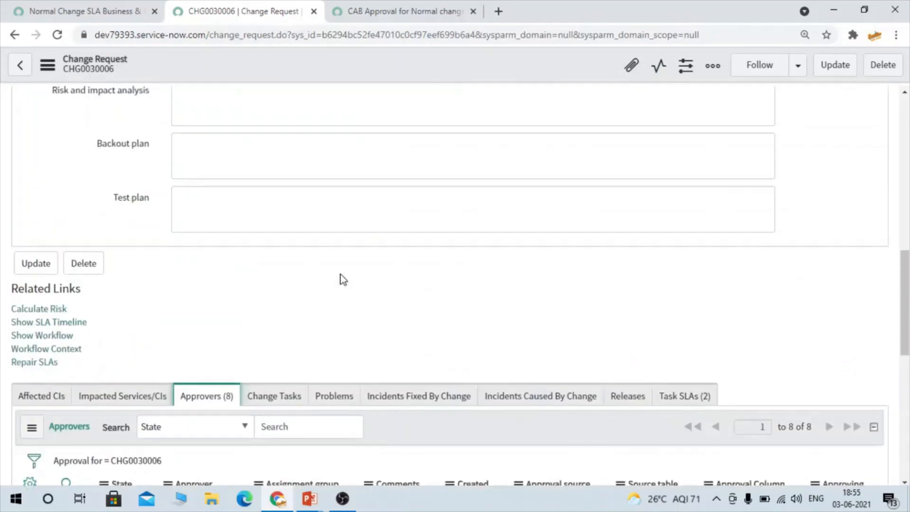
Step: Compare the CAB Approval for Normal change and Normal Change SLA Business & tech entries among the Task SLAs
left_click(687, 395)
scroll(641, 319, "down", 4)
left_click(140, 364)
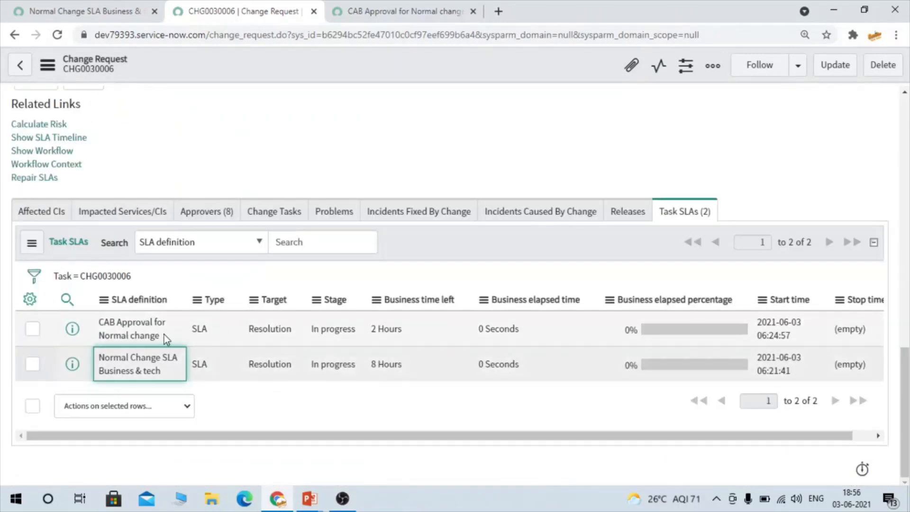
left_click_drag(165, 335, 90, 328)
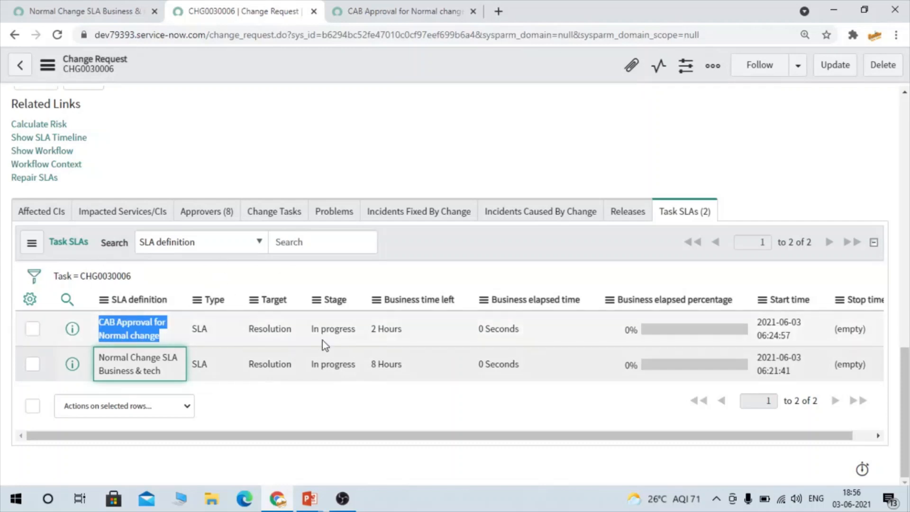
left_click_drag(163, 372, 107, 358)
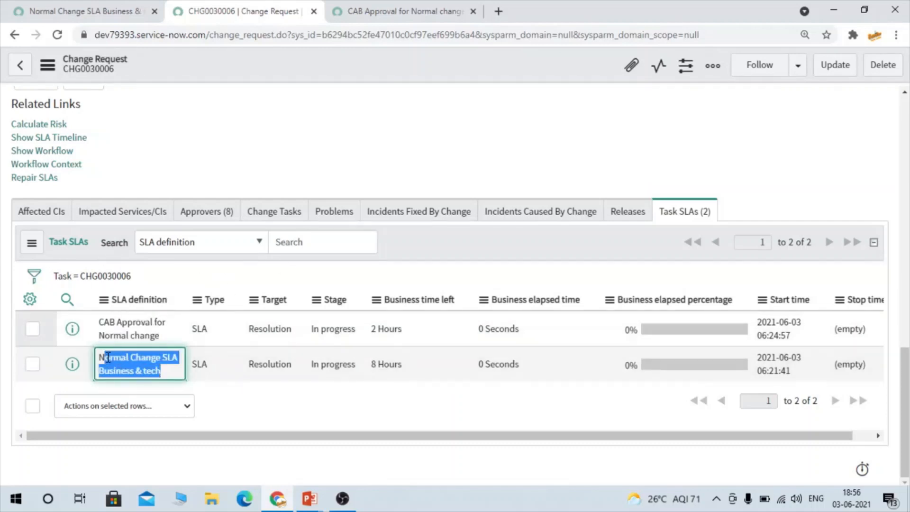
Step: Check the assignment group of the requested approvals among the approvers, and return to the Task SLAs
left_click(219, 217)
scroll(442, 379, "down", 3)
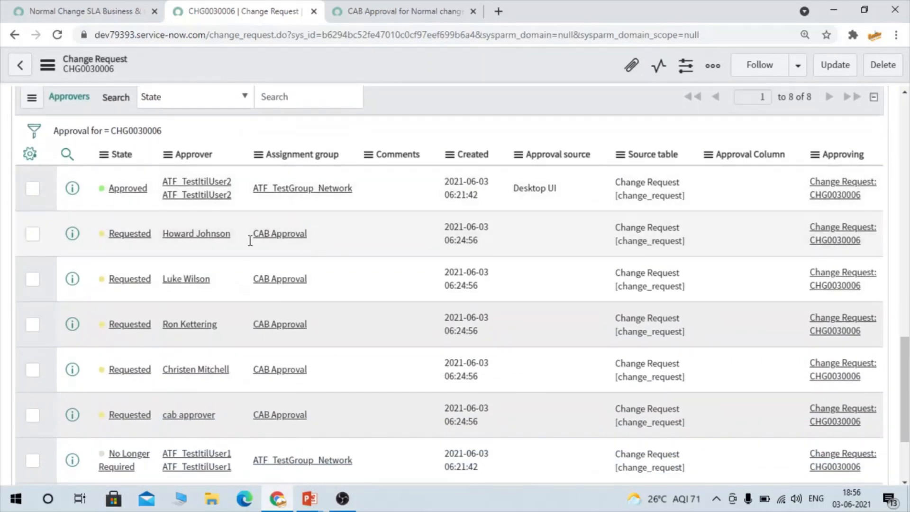
left_click_drag(250, 241, 240, 244)
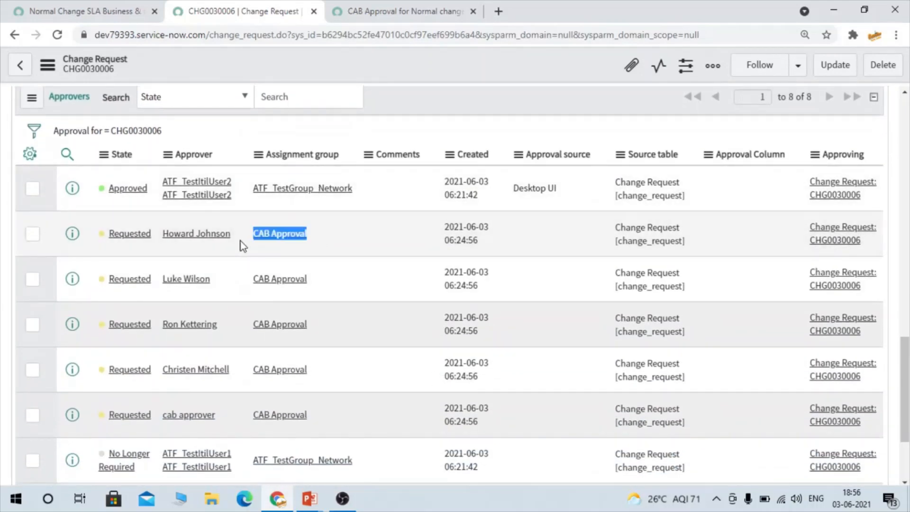
scroll(300, 170, "up", 3)
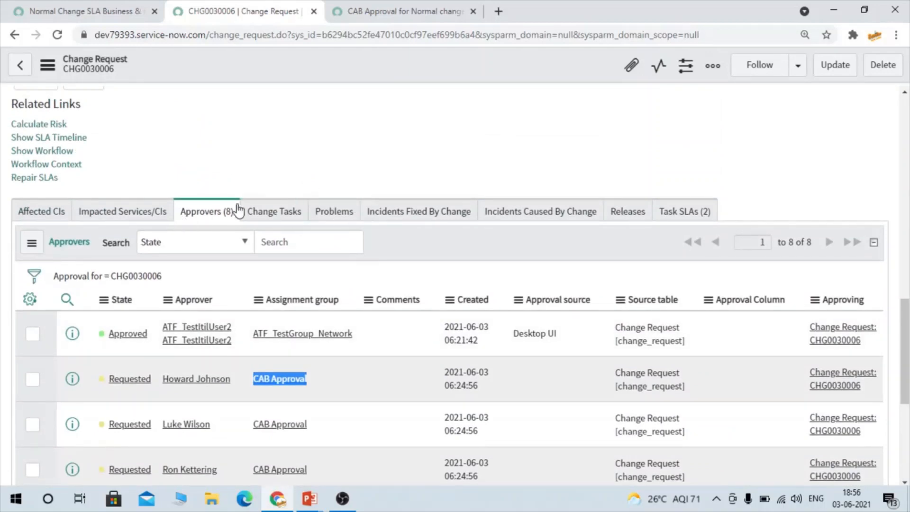
left_click(685, 211)
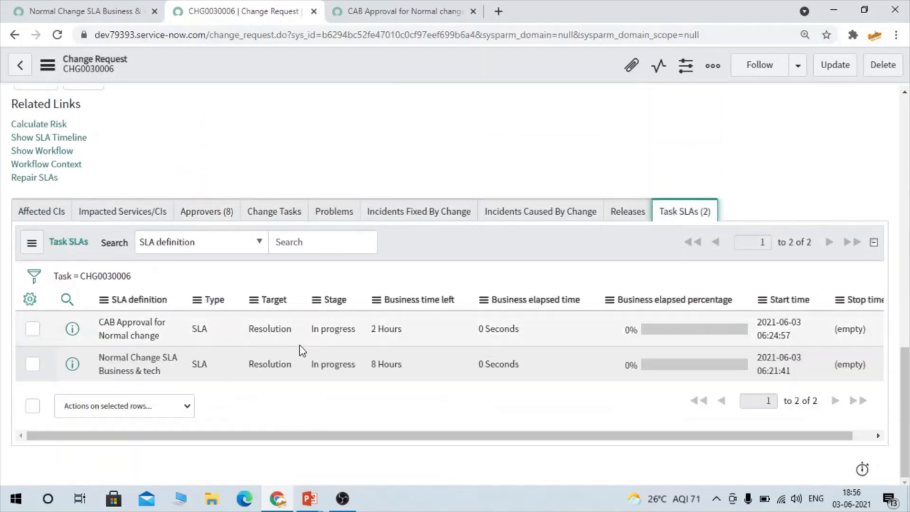
Step: Review the start and stop conditions of the Normal Change SLA Business & tech definition
left_click(137, 10)
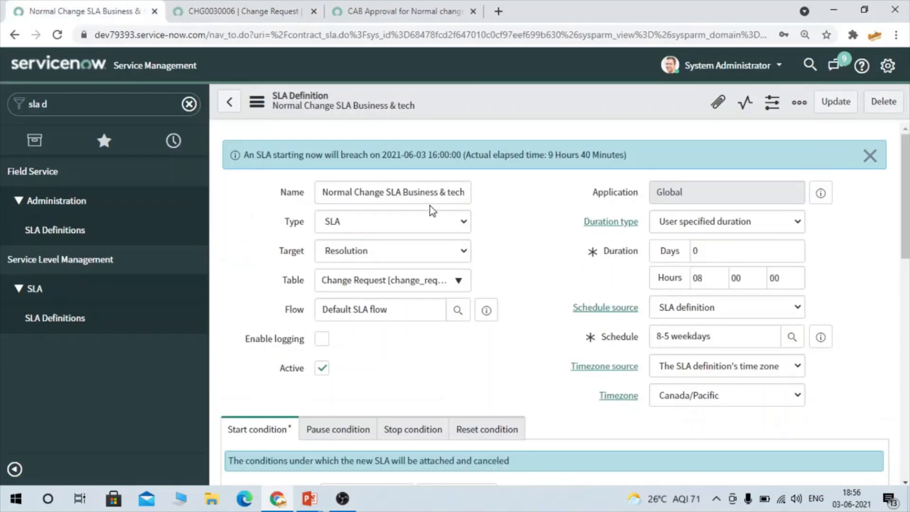
scroll(590, 297, "down", 7)
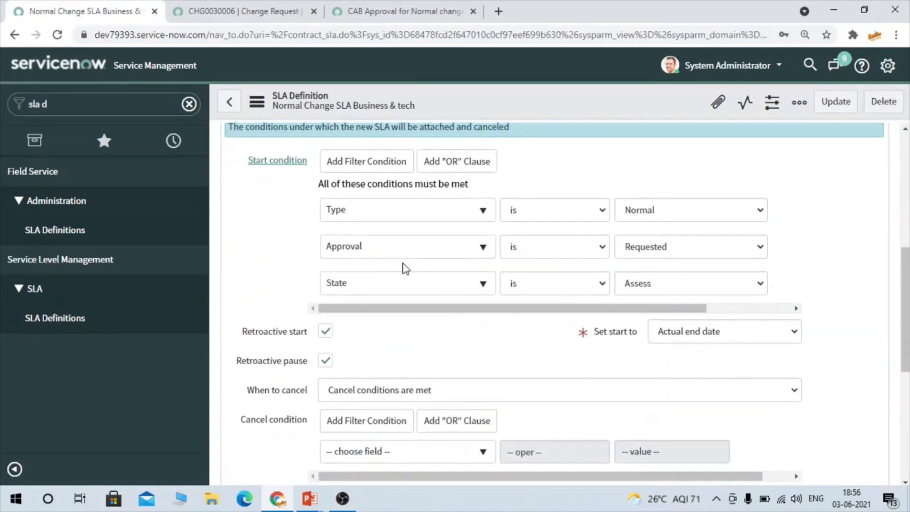
scroll(616, 258, "up", 4)
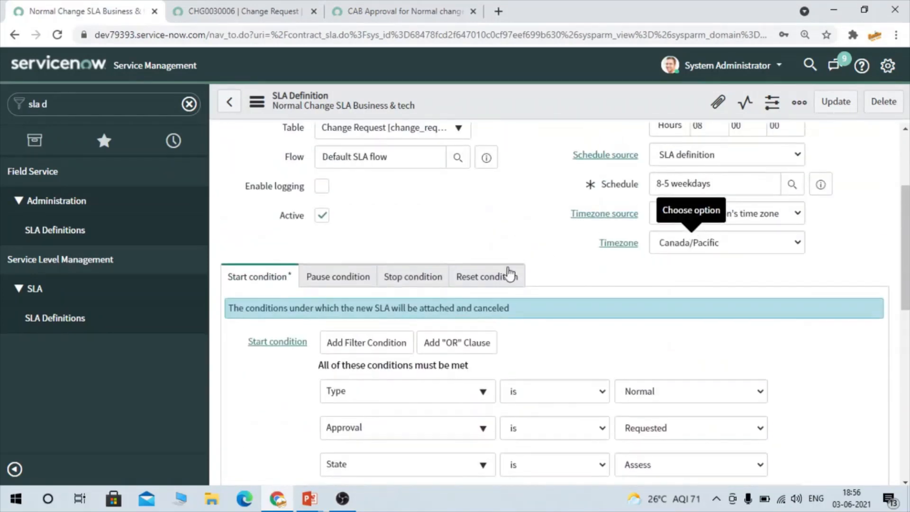
left_click(424, 288)
scroll(630, 279, "down", 3)
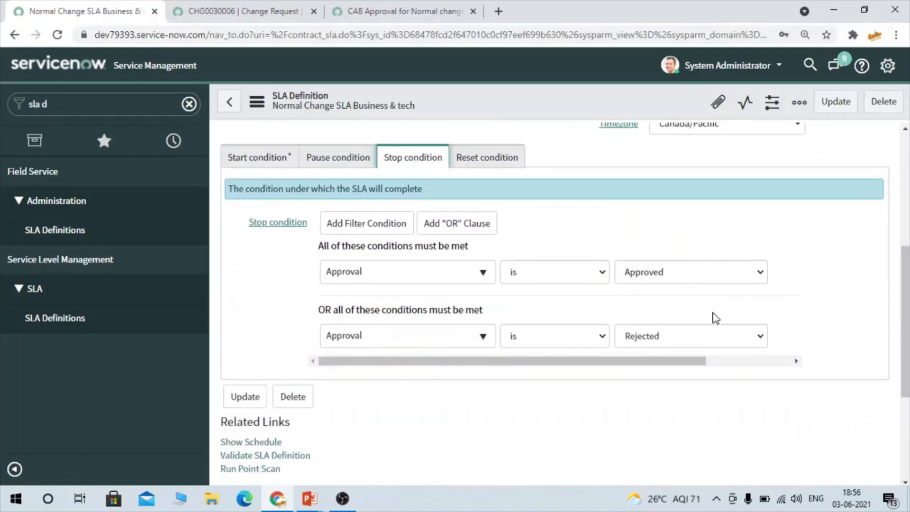
scroll(697, 323, "down", 2)
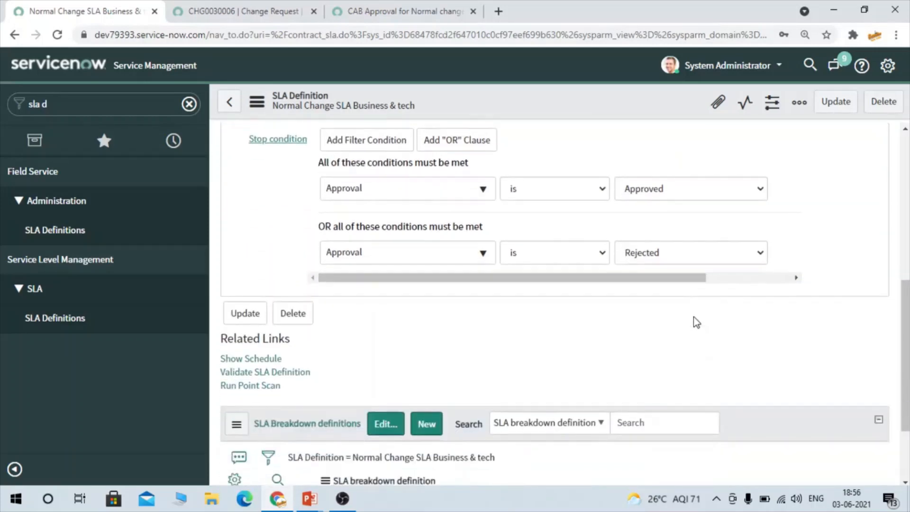
scroll(696, 322, "up", 3)
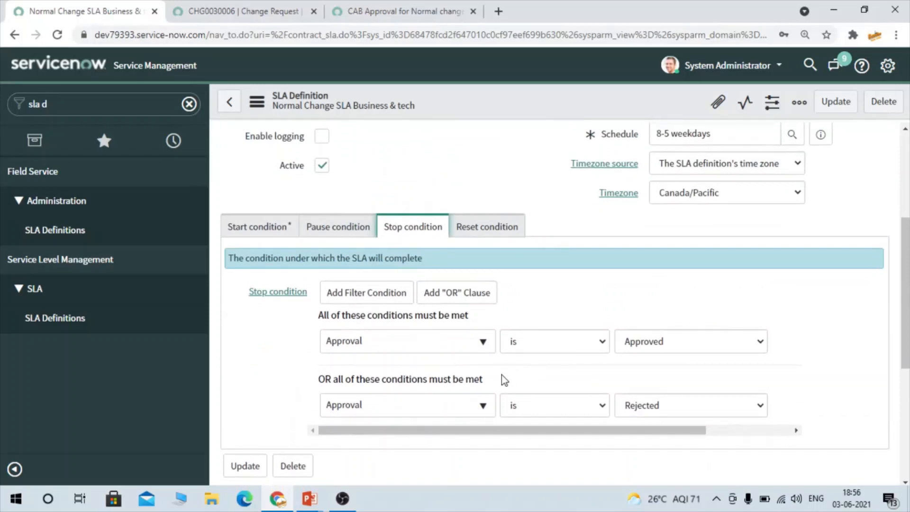
Step: Replace the stop conditions of Normal Change SLA Business & tech with the single condition State is Authorize and save the definition
left_click_drag(678, 432, 836, 441)
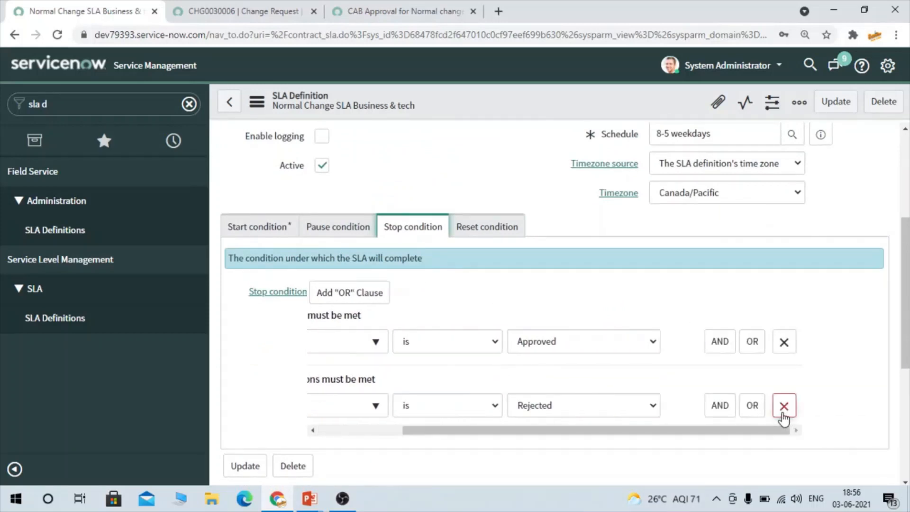
left_click(782, 405)
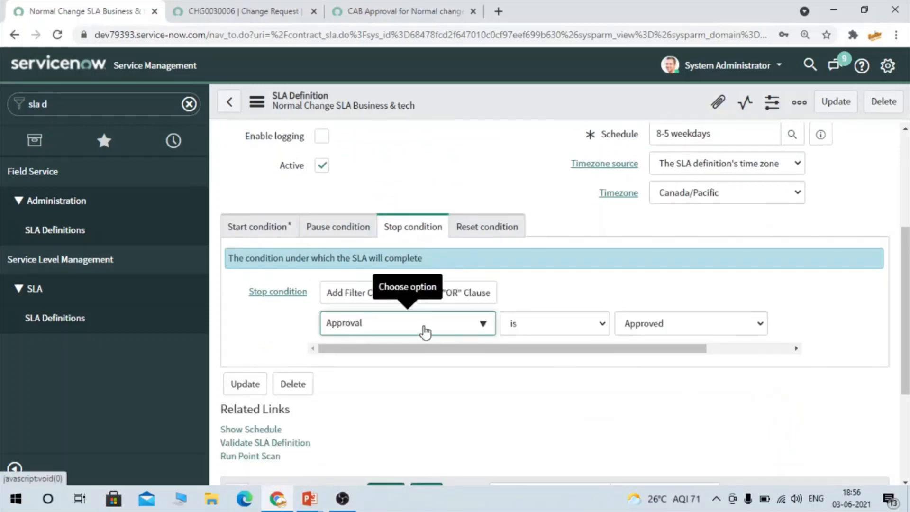
left_click(424, 330)
type("stat")
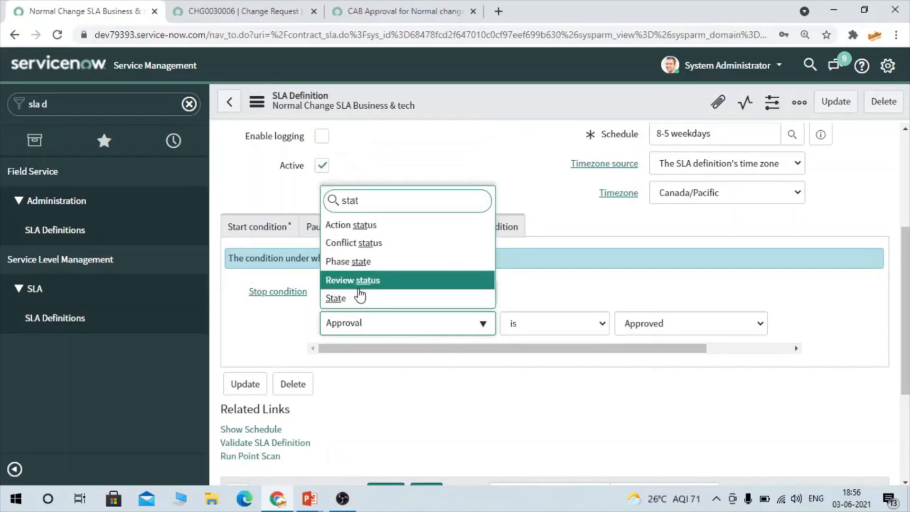
left_click(356, 299)
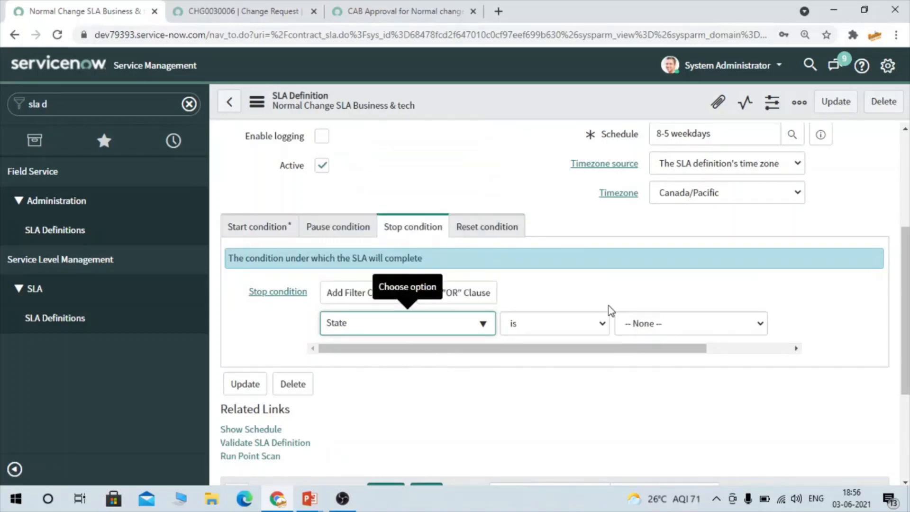
left_click(652, 322)
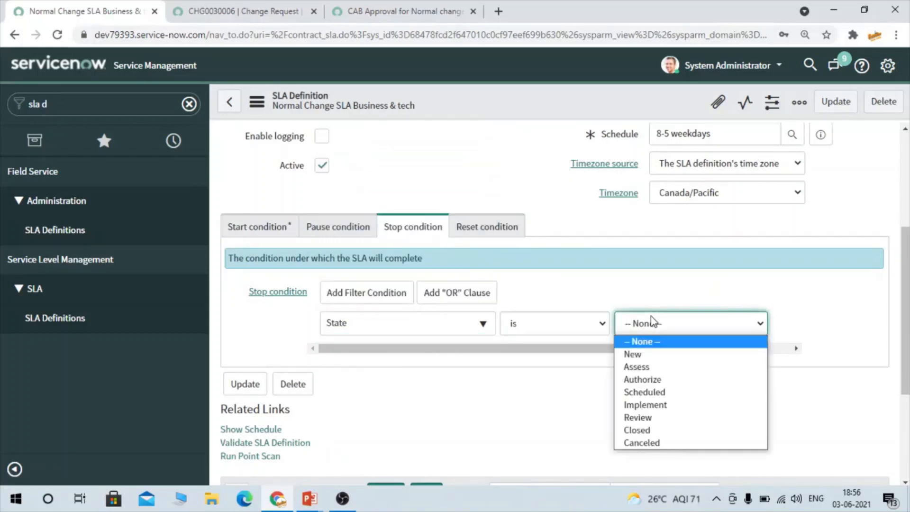
left_click(677, 380)
left_click(565, 279)
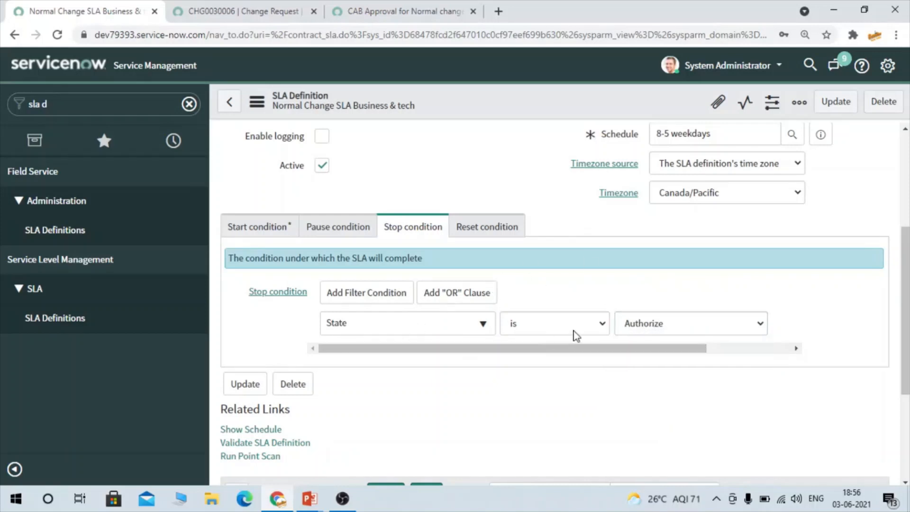
right_click(511, 118)
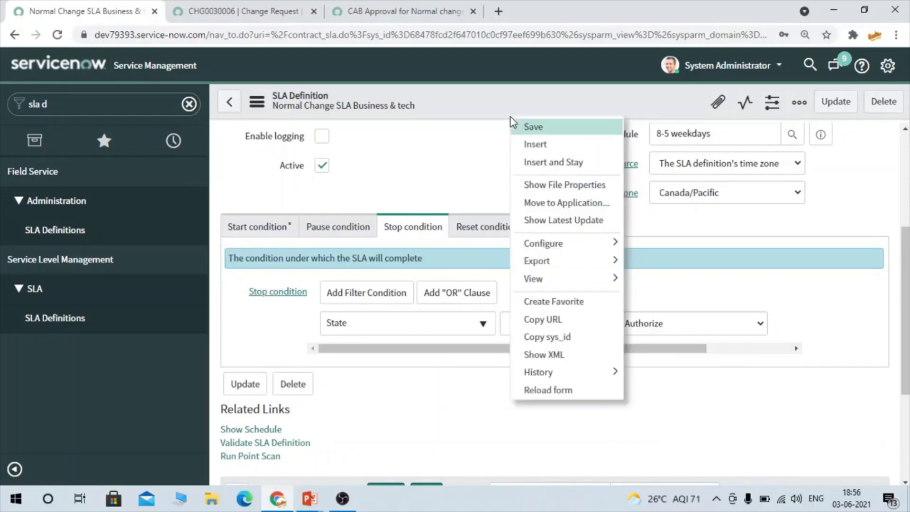
left_click(547, 132)
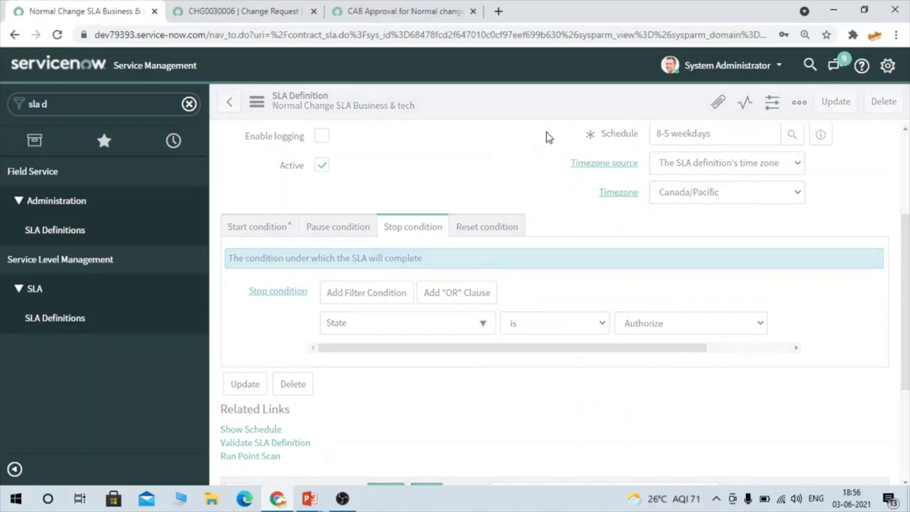
Step: Add the condition State is not Authorize to the stop conditions of the CAB Approval for Normal change SLA definition
left_click(417, 14)
scroll(523, 201, "down", 3)
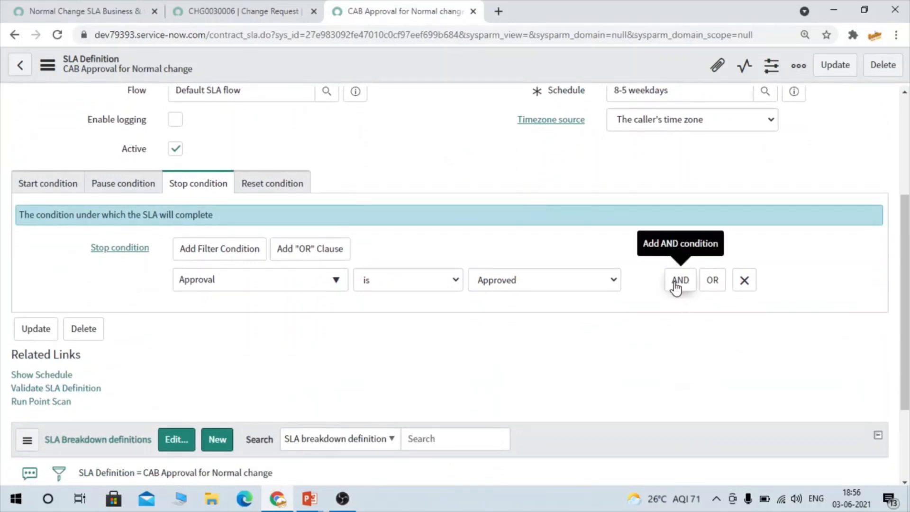
left_click(679, 281)
left_click(272, 337)
type("srat")
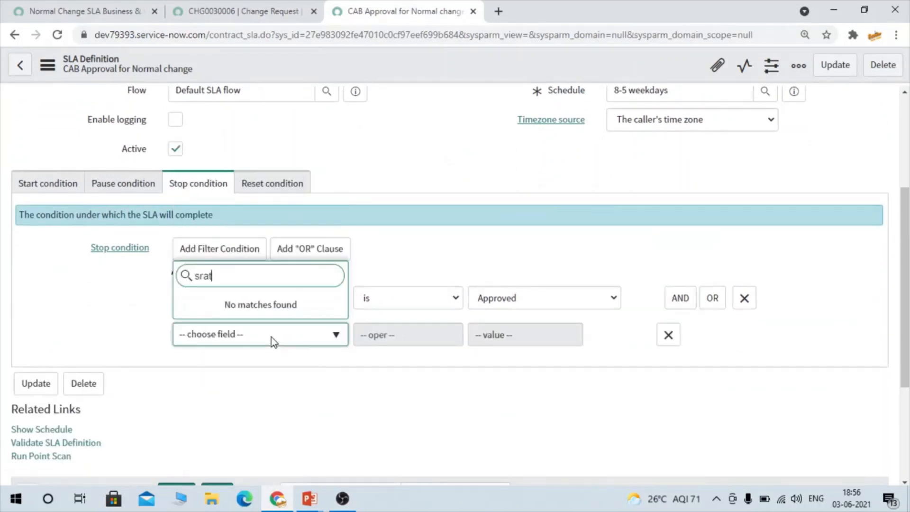
key("BackSpace")
key("BackSpace")
key("BackSpace")
type("tate")
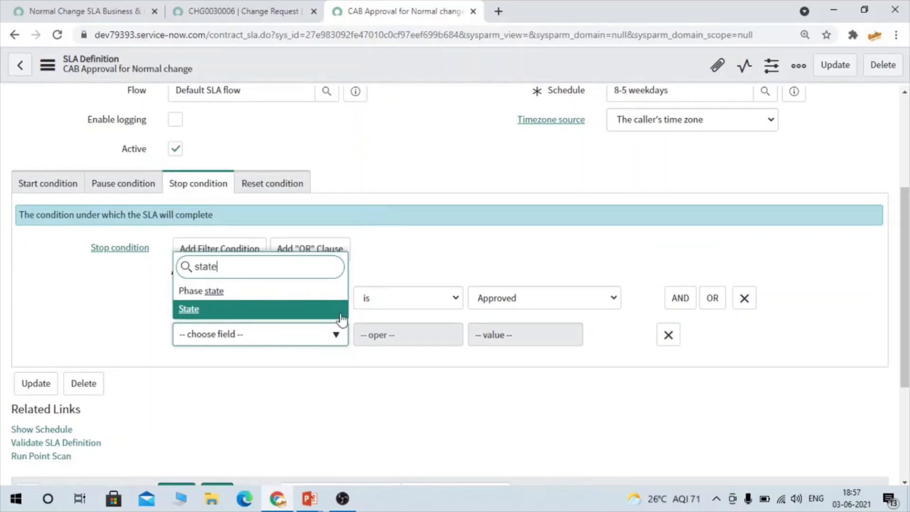
left_click(219, 314)
left_click(398, 336)
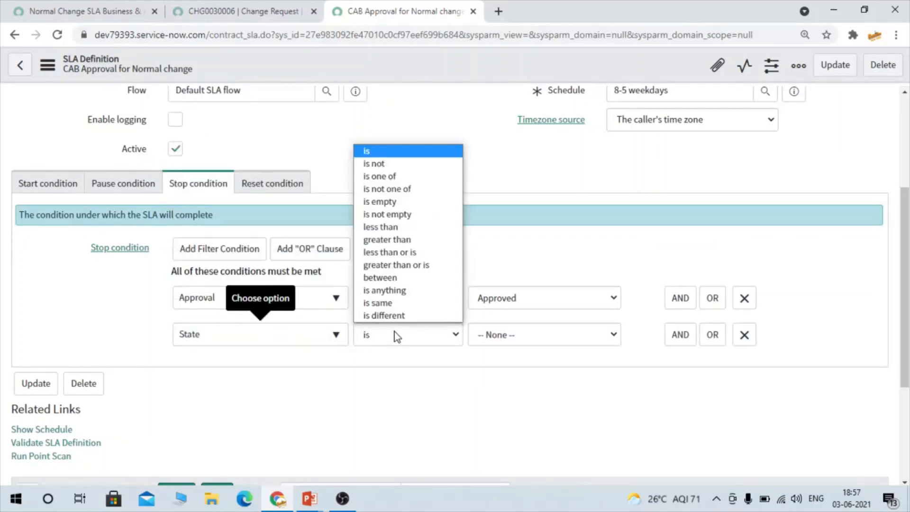
left_click(375, 164)
left_click(515, 336)
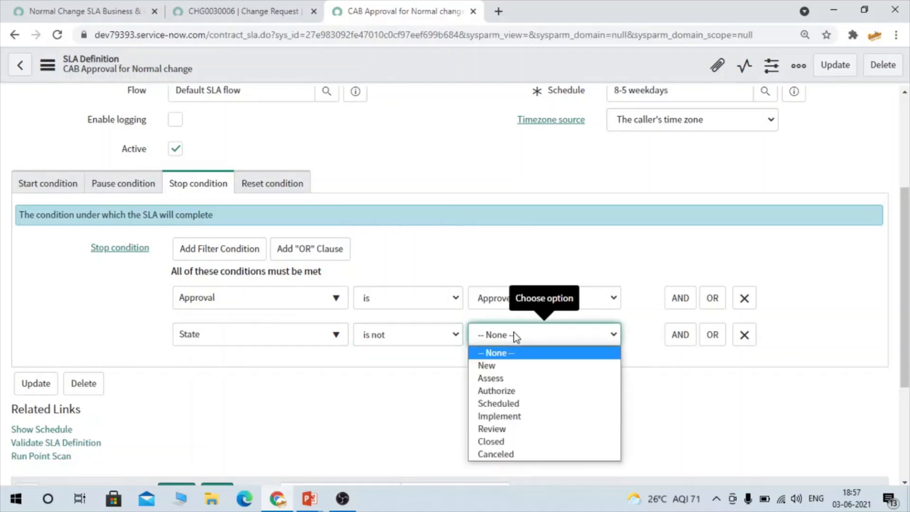
left_click(505, 390)
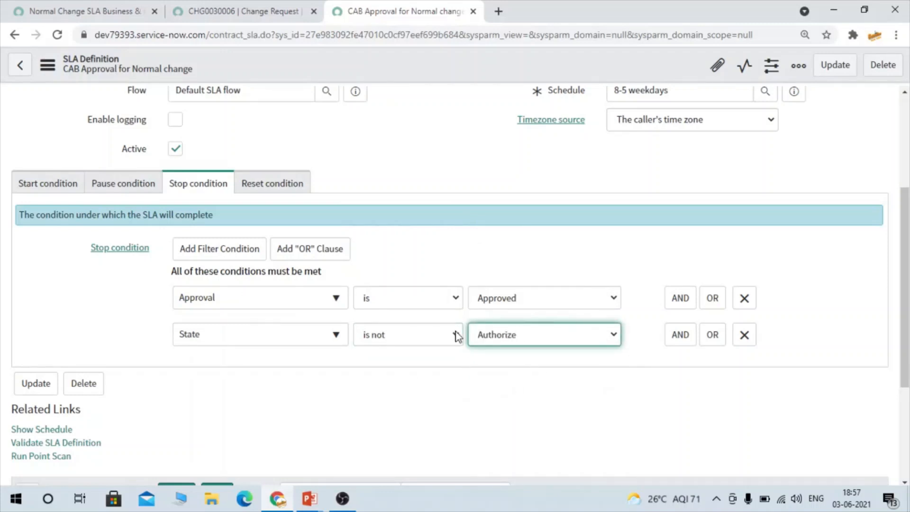
Step: Save the CAB Approval for Normal change definition and stay on its form
right_click(364, 70)
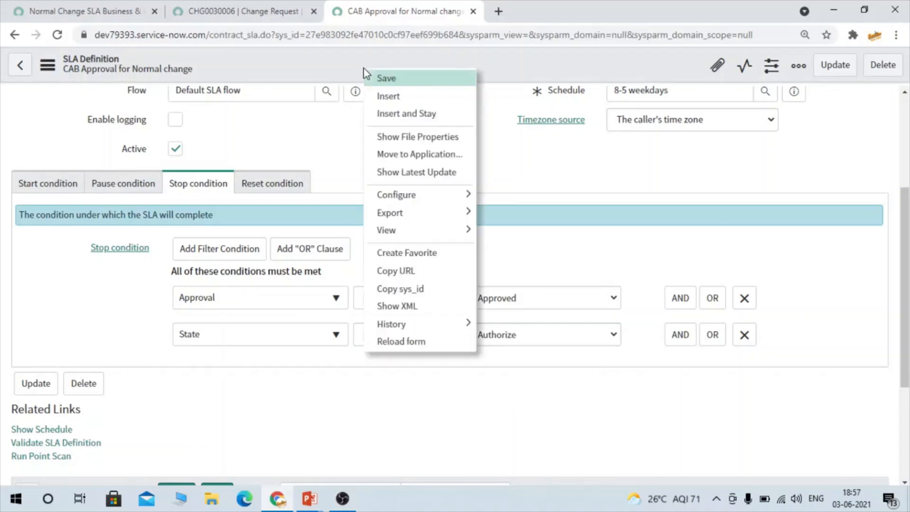
left_click(622, 216)
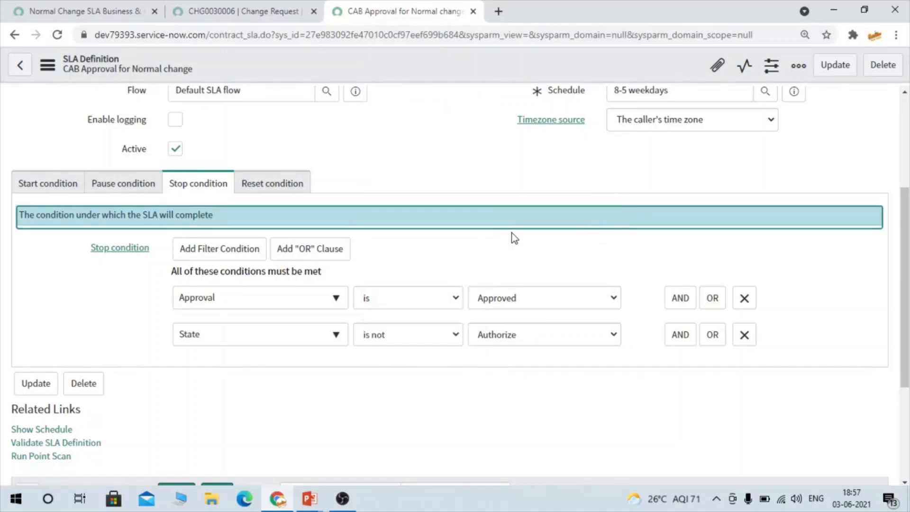
right_click(475, 74)
left_click(525, 87)
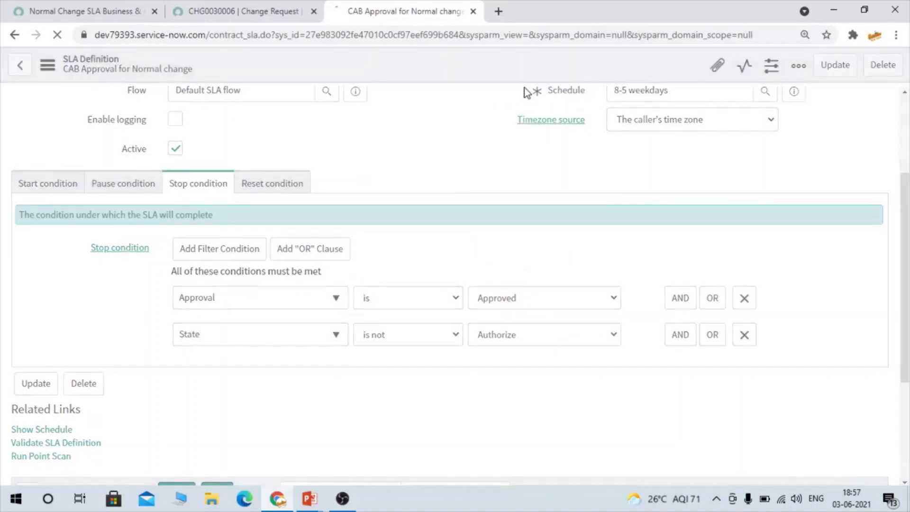
Step: Check the Task SLAs and the current state of change request CHG0030006
left_click(274, 14)
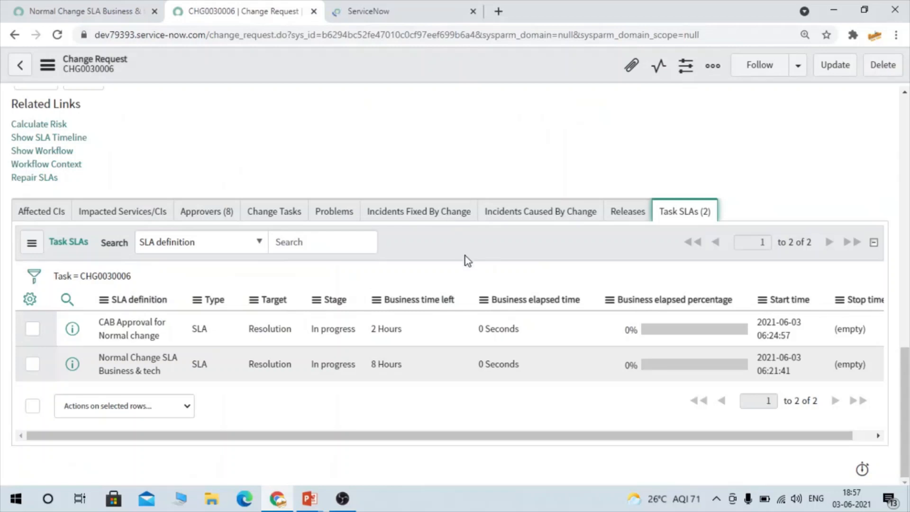
left_click(79, 7)
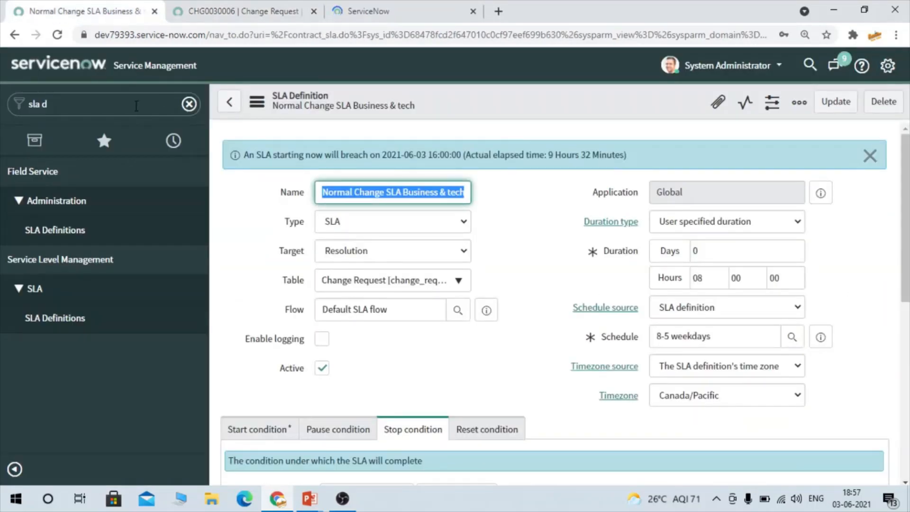
left_click(136, 106)
type("cha")
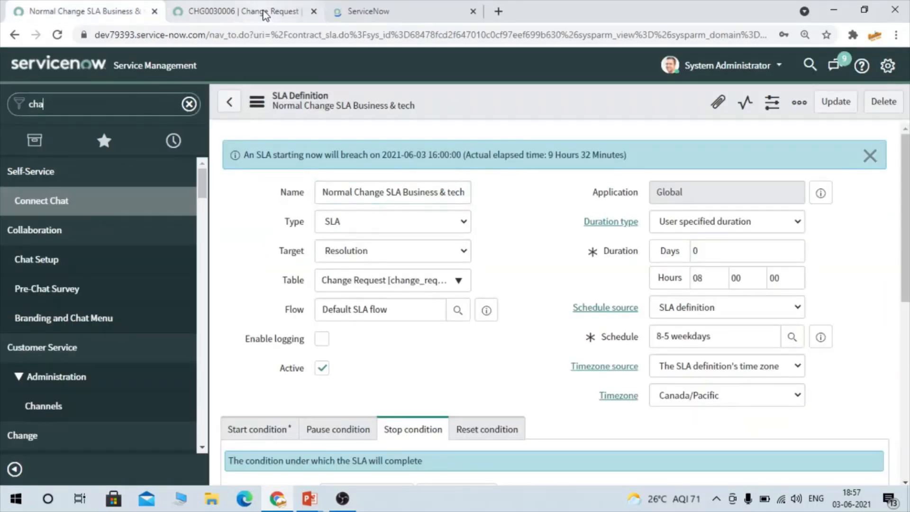
left_click(256, 11)
scroll(574, 189, "up", 15)
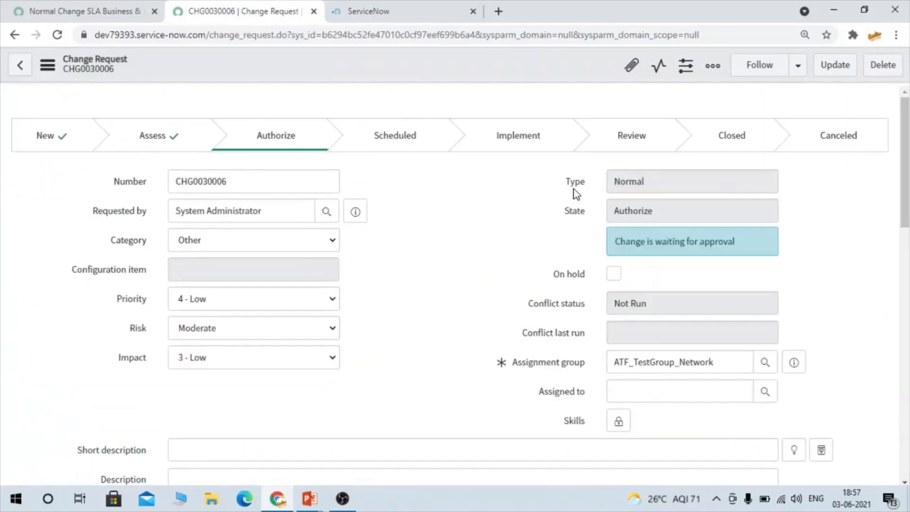
right_click(528, 76)
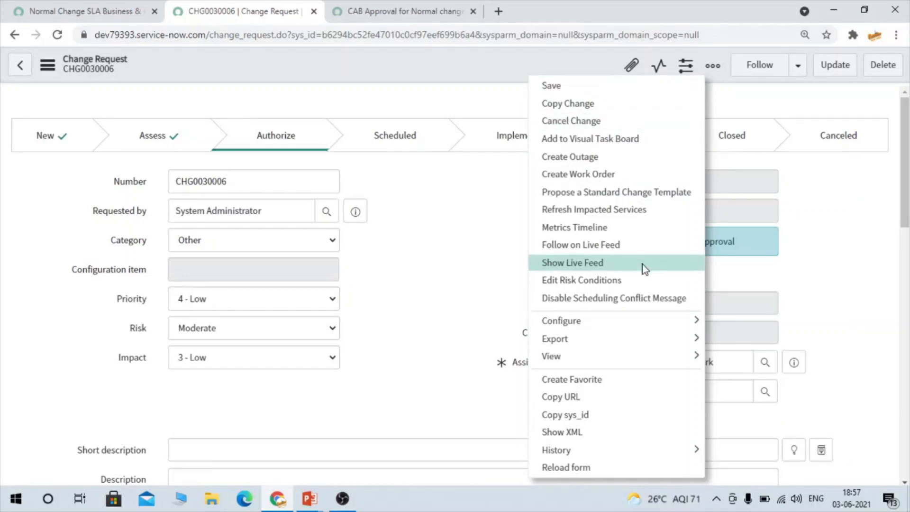
left_click(483, 249)
scroll(482, 248, "down", 5)
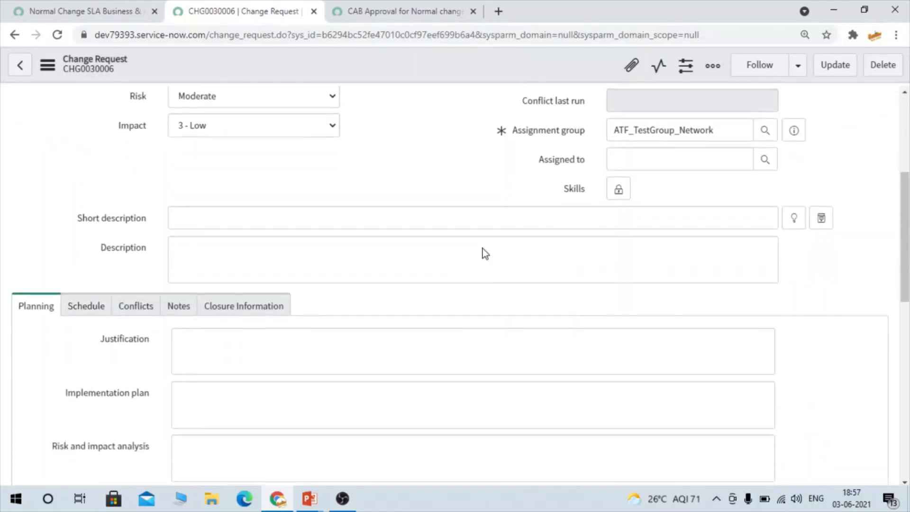
scroll(483, 249, "down", 2)
scroll(483, 248, "up", 7)
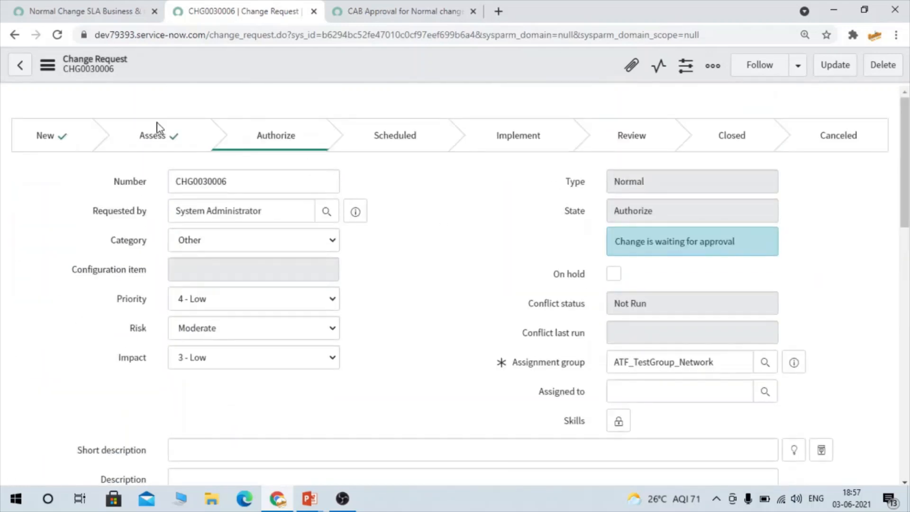
Step: Filter the navigator for change, create a new normal change request in a separate browser tab, and save it
left_click(50, 10)
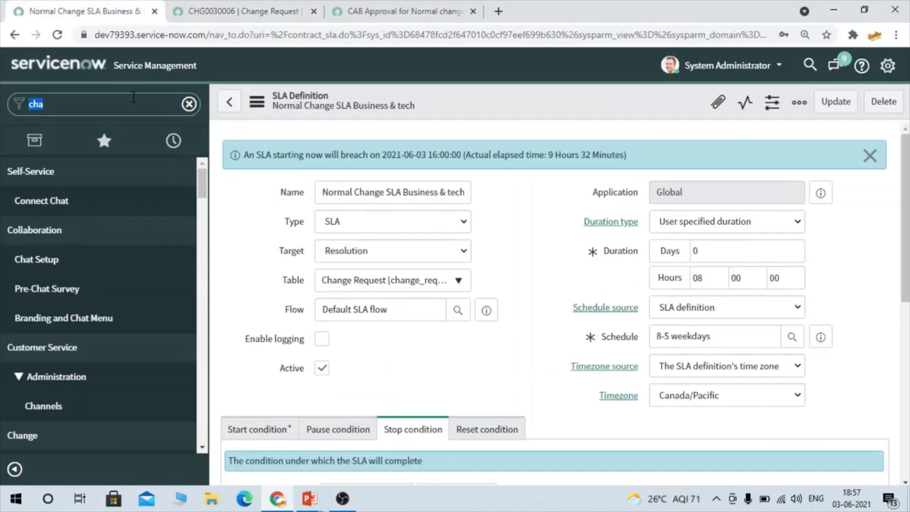
left_click(133, 97)
type("nge")
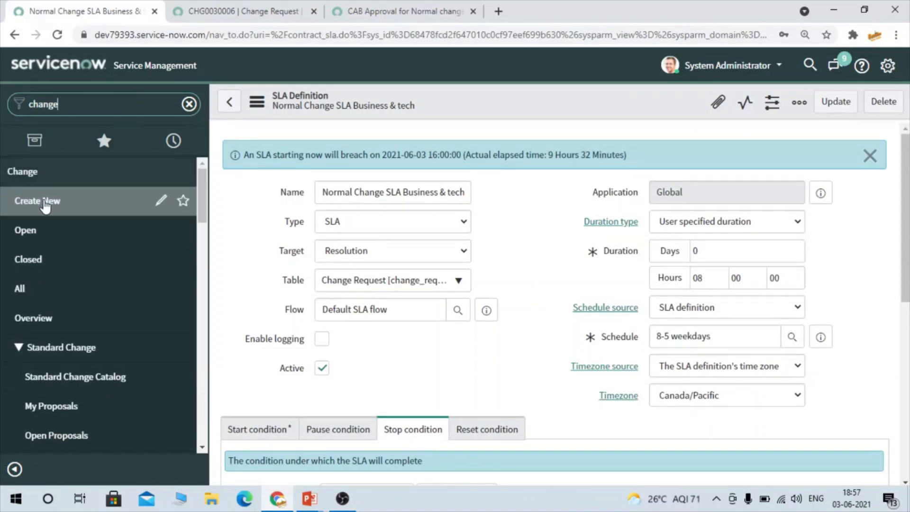
right_click(43, 201)
left_click(79, 213)
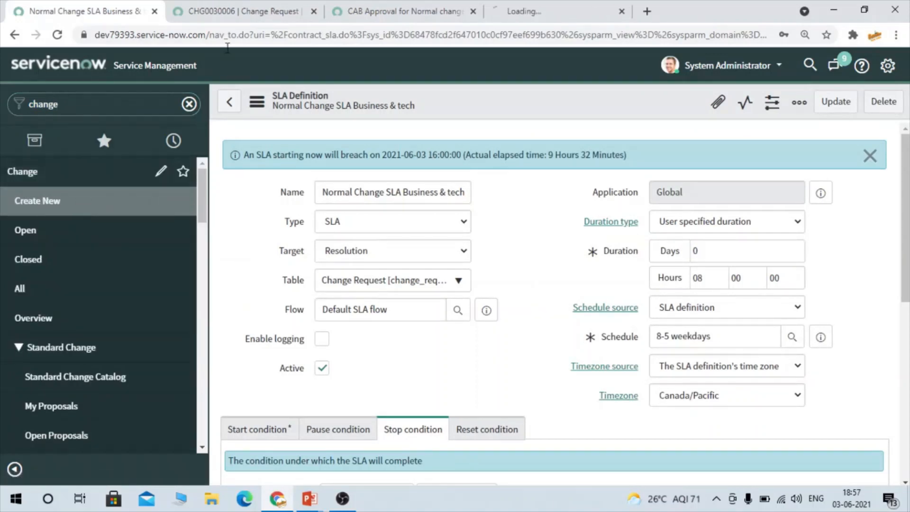
left_click(531, 20)
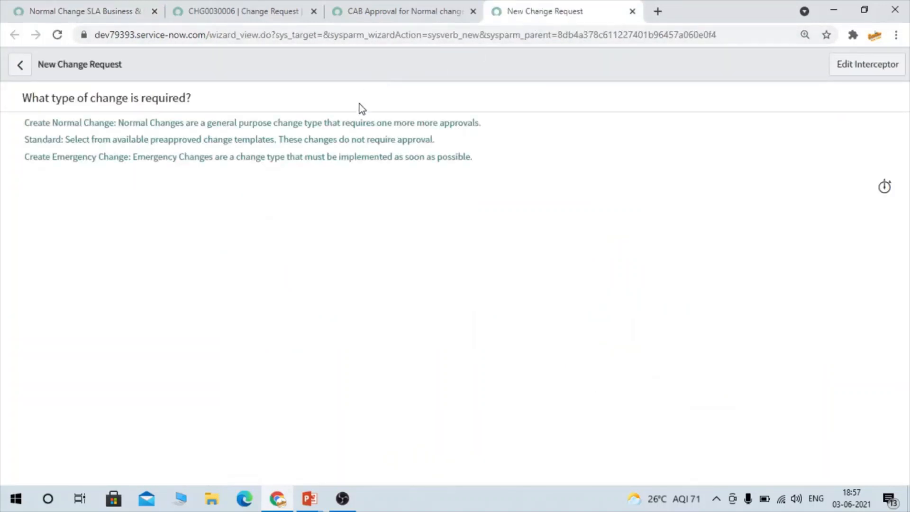
left_click(352, 125)
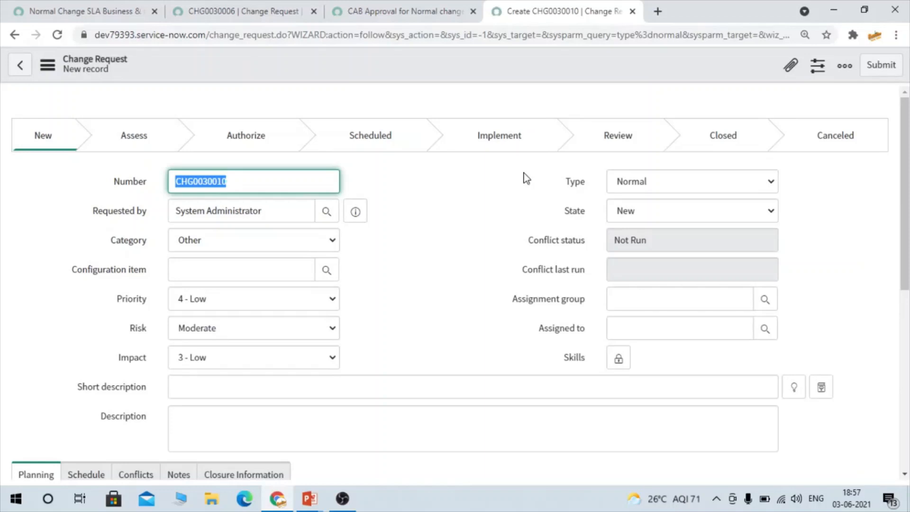
right_click(508, 61)
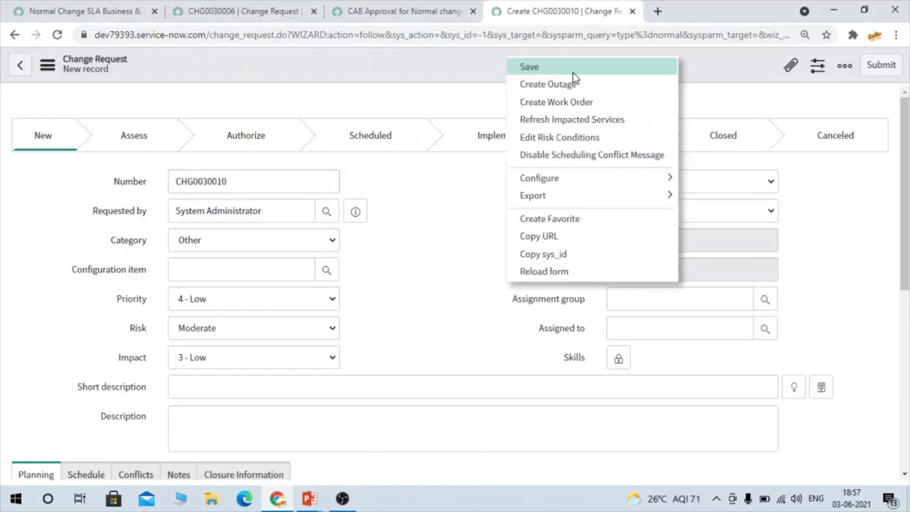
left_click(573, 69)
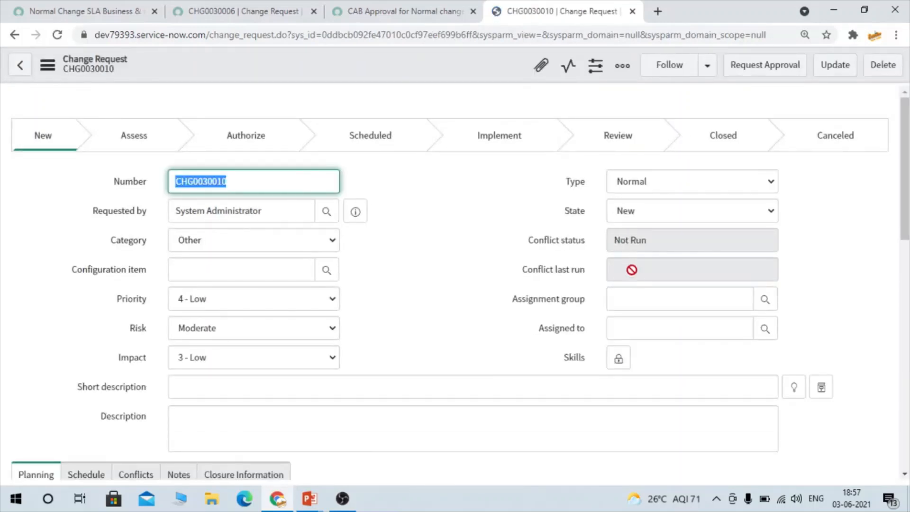
Step: Request approval for the new change, set its assignment group to ATF_TestGroup_Network, and save it in the Assess state
left_click(752, 69)
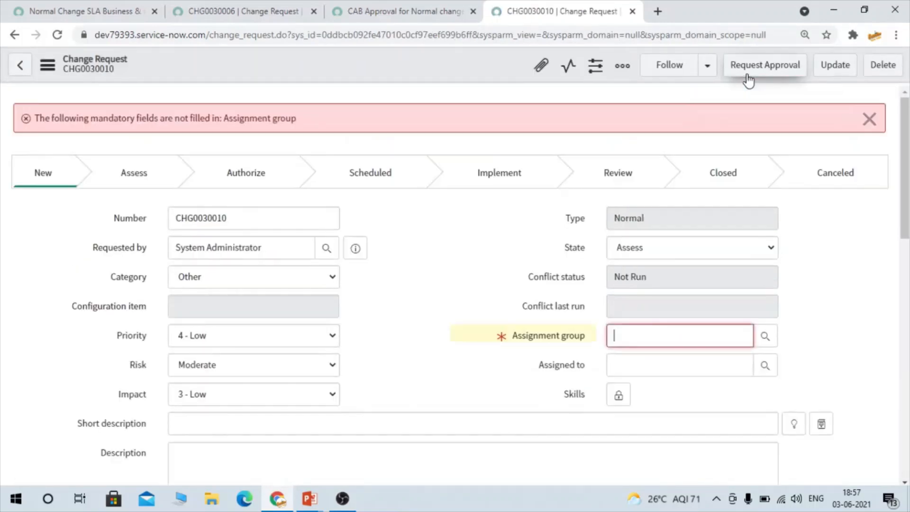
left_click(631, 346)
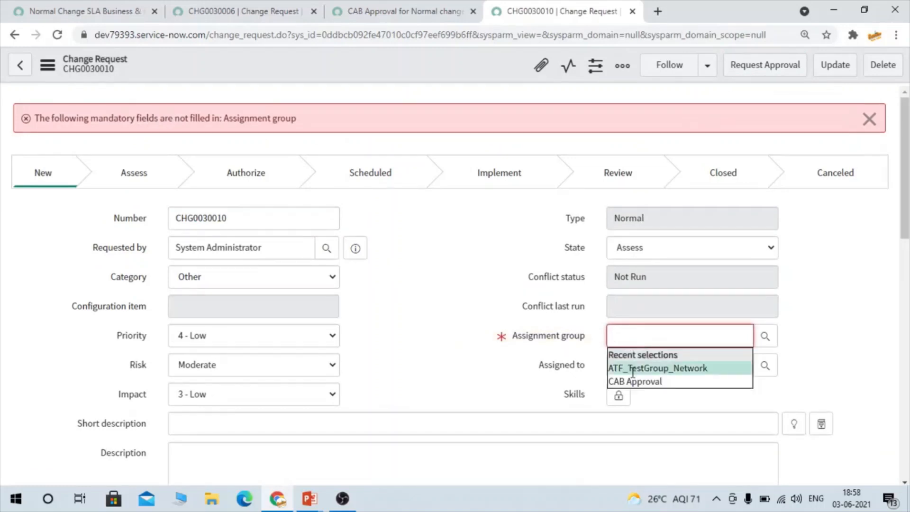
left_click(633, 369)
right_click(476, 61)
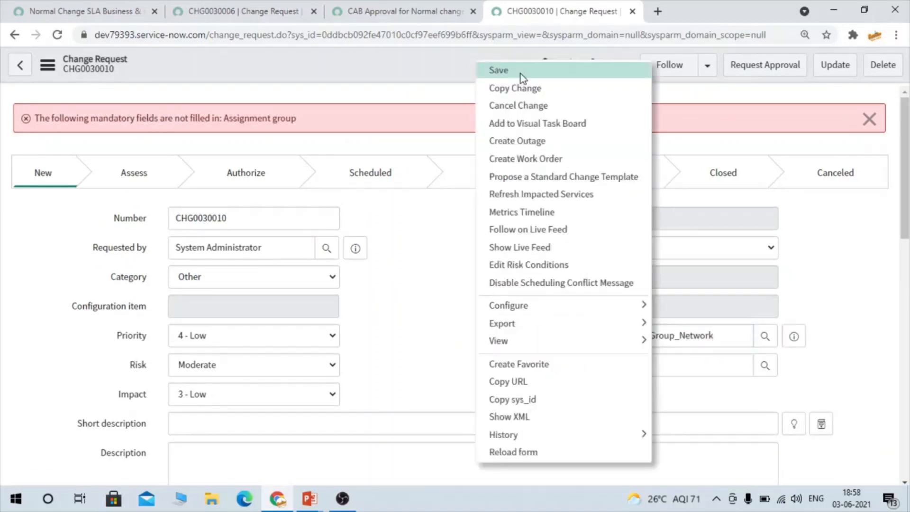
left_click(522, 71)
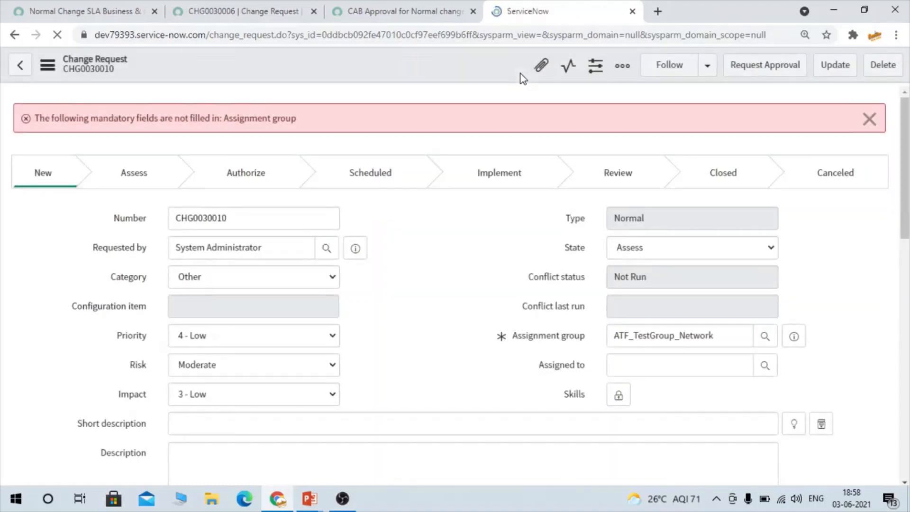
Step: Approve the first requested ATF_TestGroup_Network approval among the approvers of CHG0030010
scroll(550, 195, "down", 1)
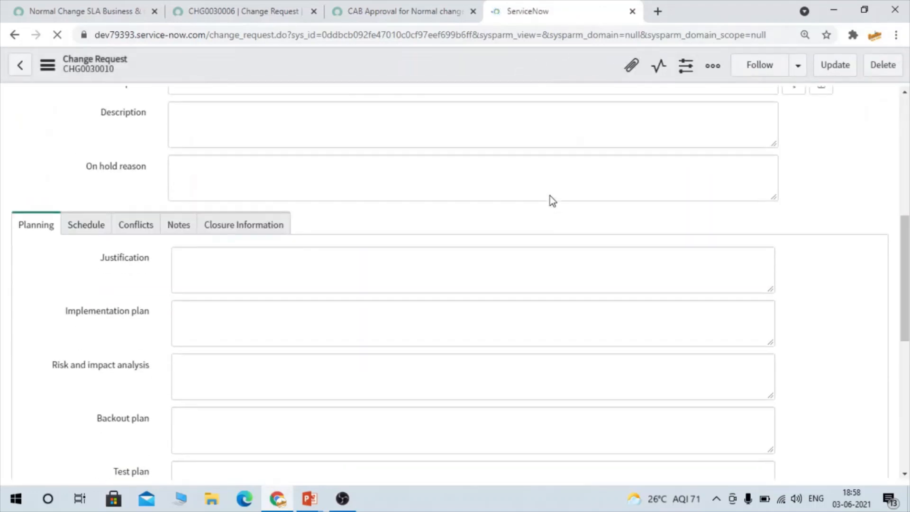
scroll(419, 270, "down", 15)
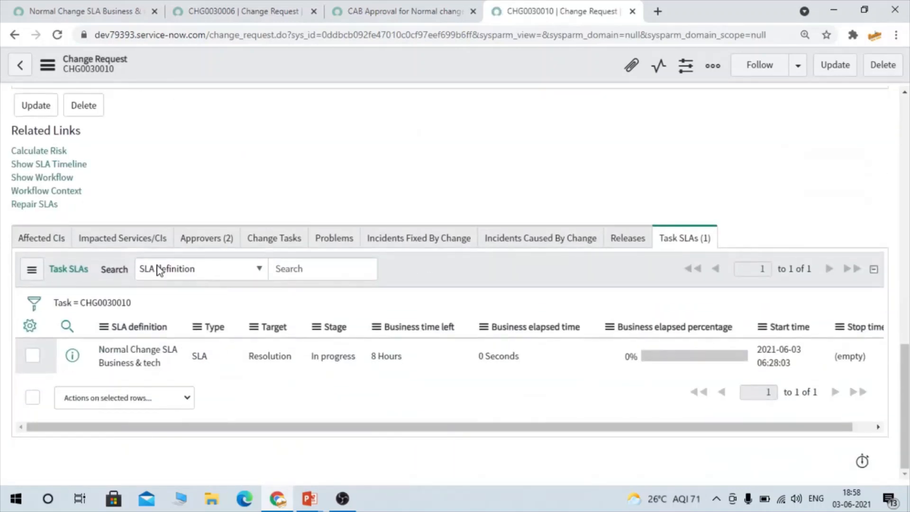
left_click(219, 243)
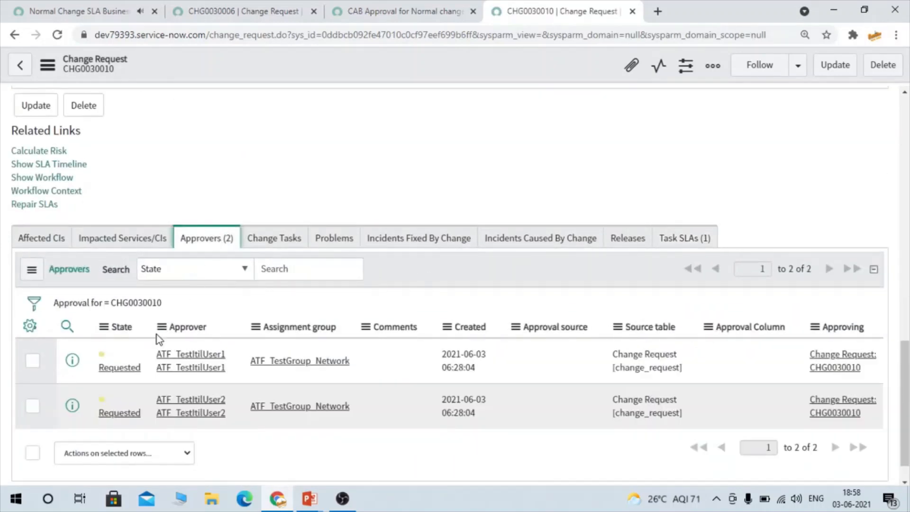
right_click(114, 352)
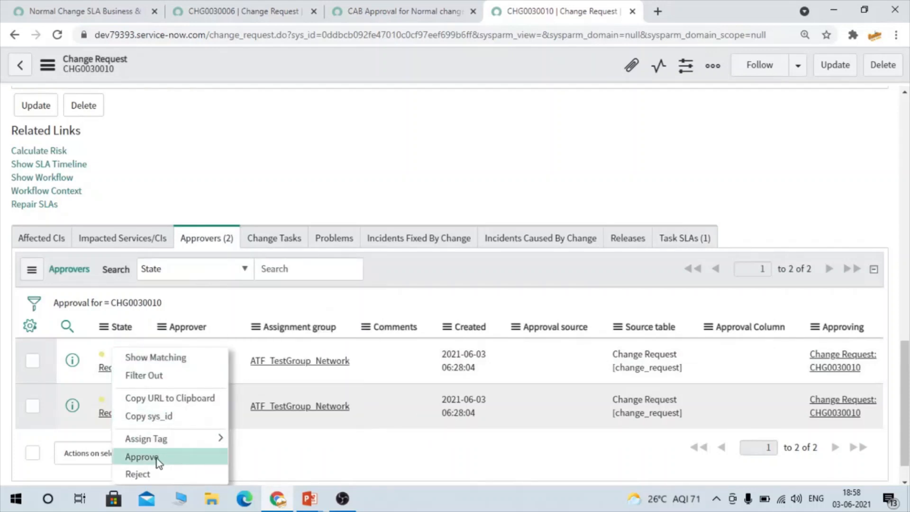
left_click(142, 457)
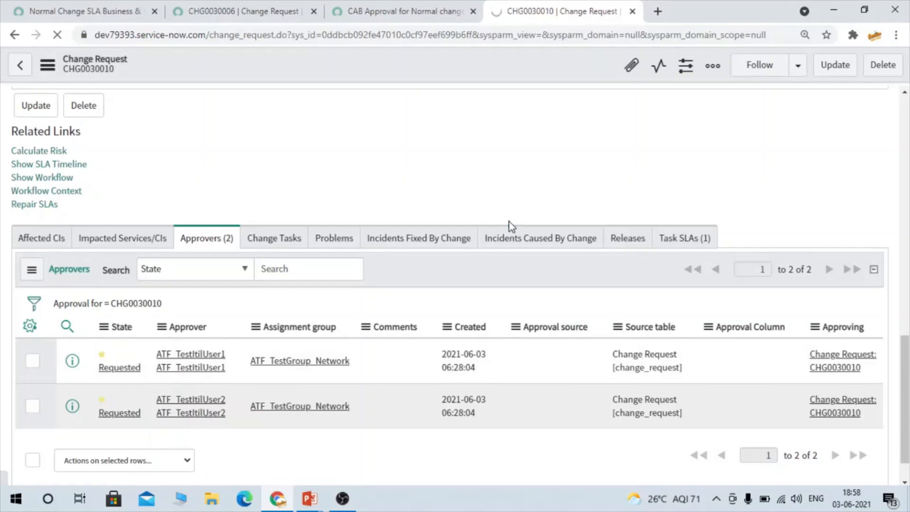
Step: Check the updated approvers of CHG0030010 and the stages of its Normal Change SLA Business & tech and CAB Approval Task SLAs
scroll(511, 226, "down", 4)
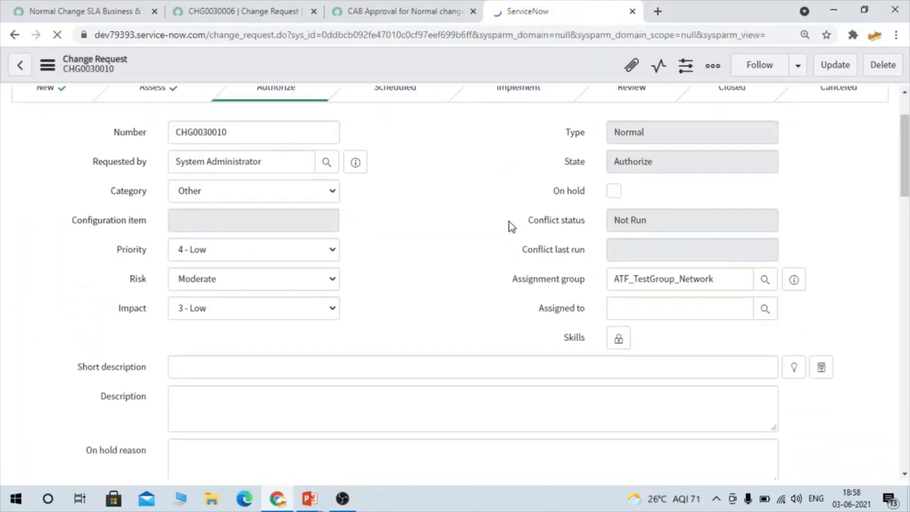
scroll(512, 226, "down", 5)
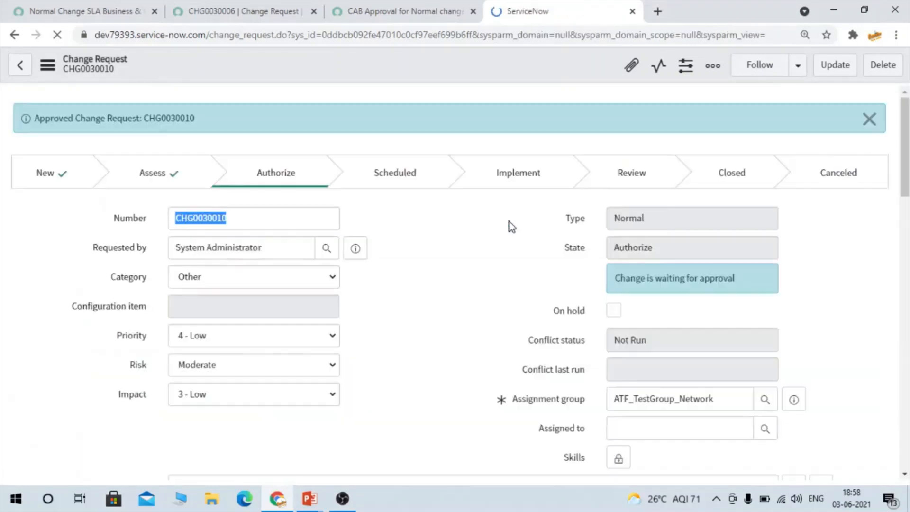
scroll(512, 227, "down", 15)
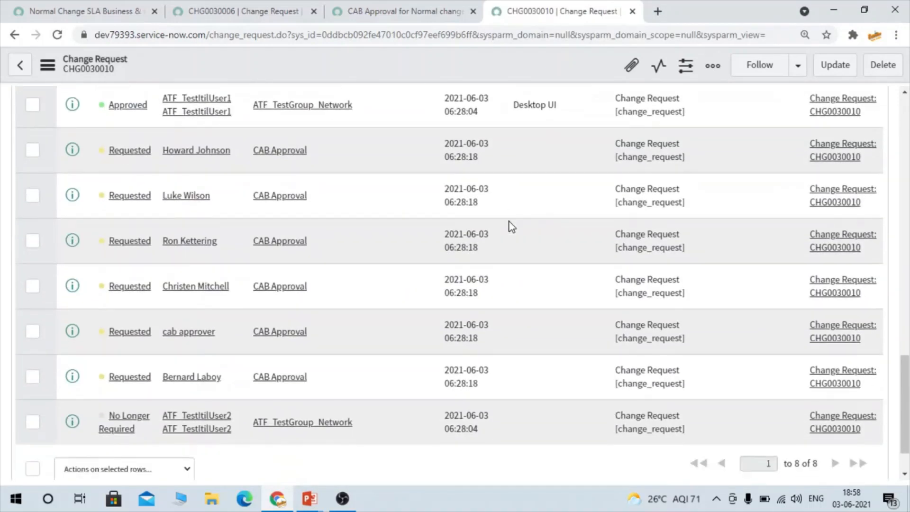
scroll(511, 226, "up", 5)
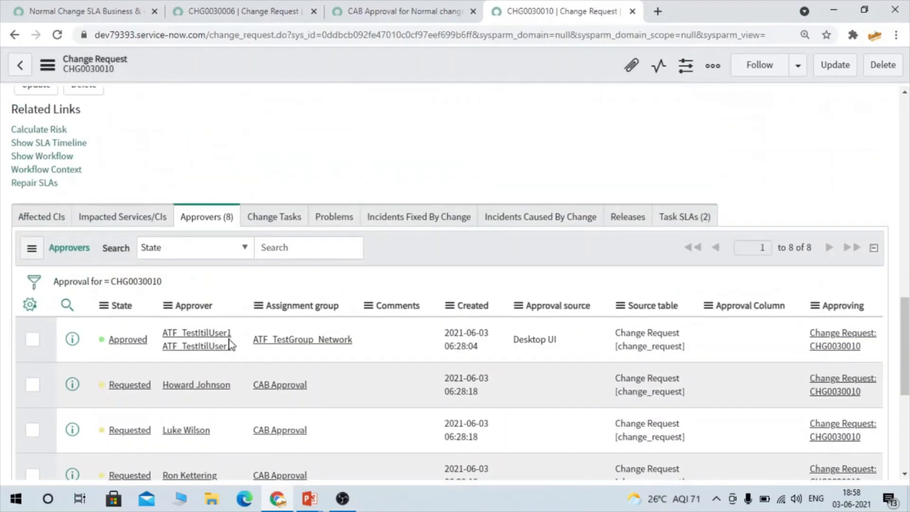
left_click(673, 218)
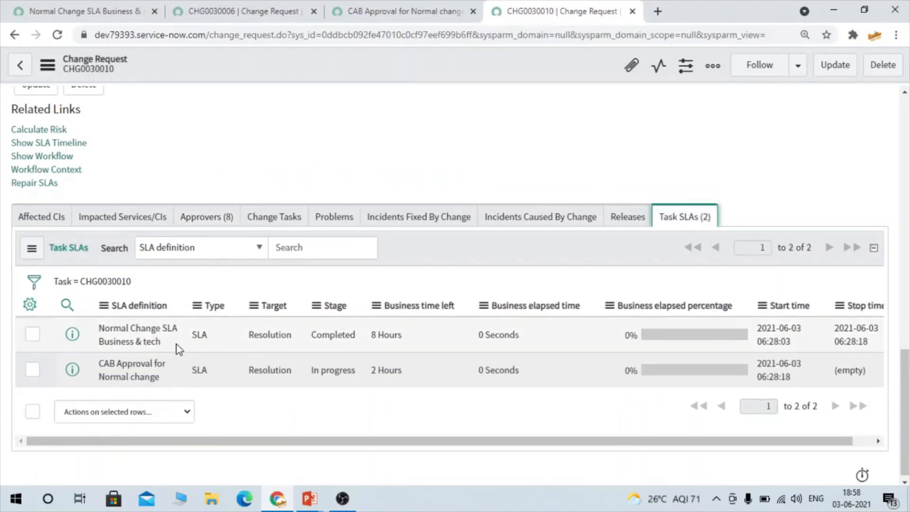
left_click_drag(161, 342, 97, 332)
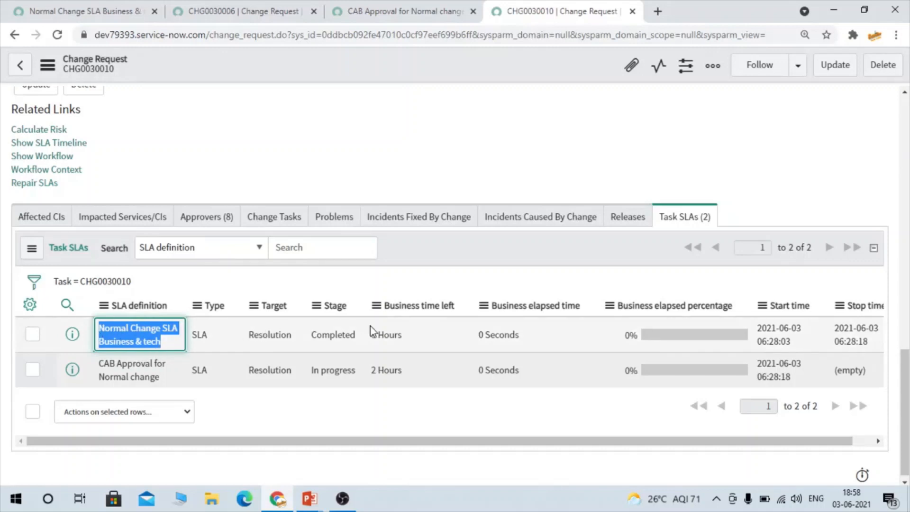
left_click_drag(365, 334, 306, 337)
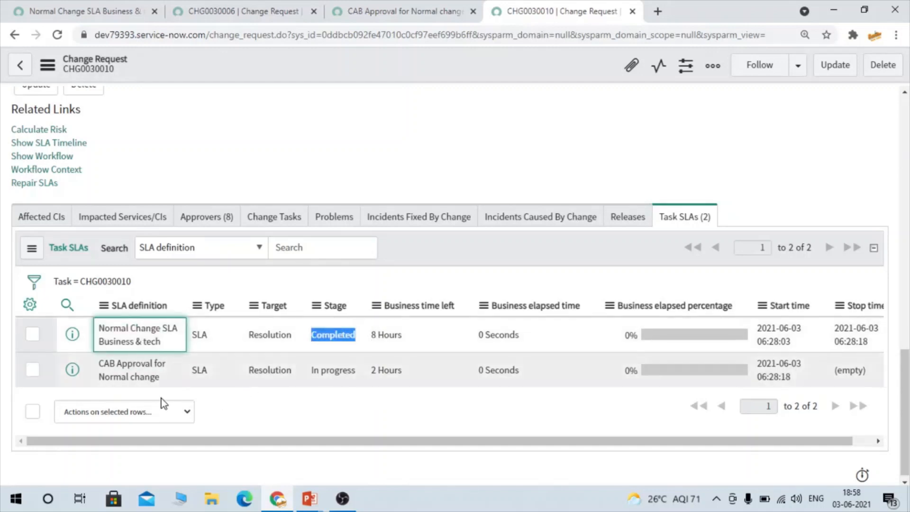
left_click_drag(159, 380, 99, 364)
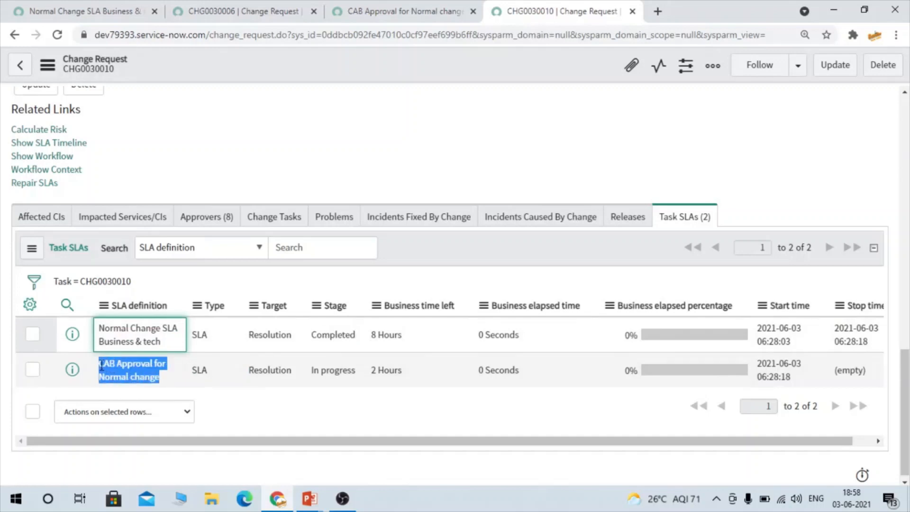
Step: Approve the first requested CAB Approval entry among the approvers of CHG0030010
left_click(209, 220)
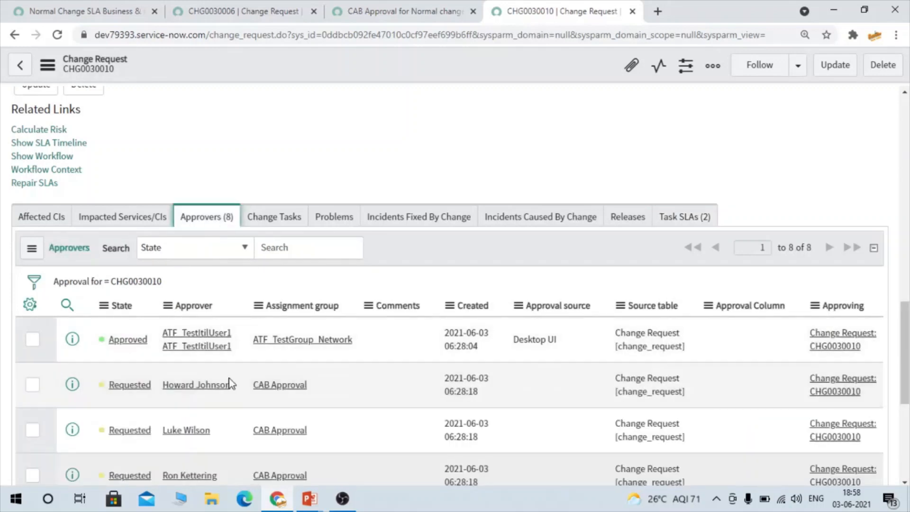
right_click(122, 392)
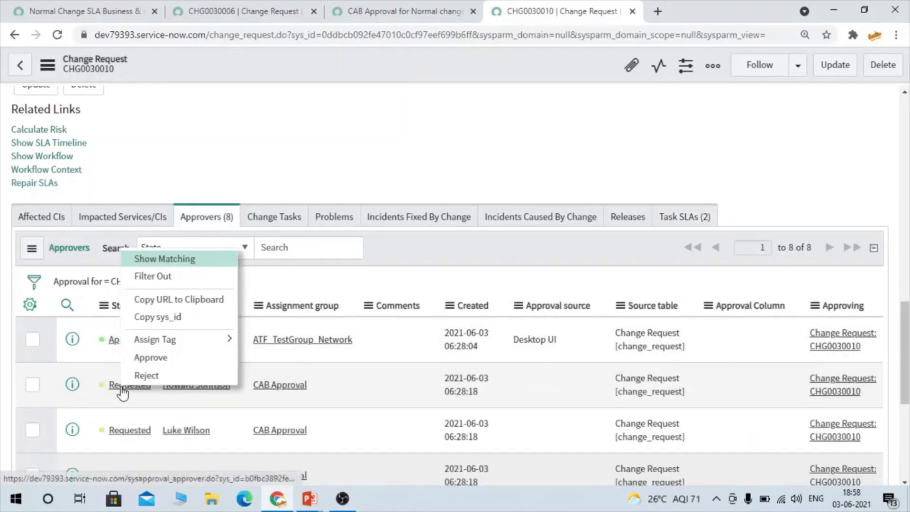
left_click(160, 361)
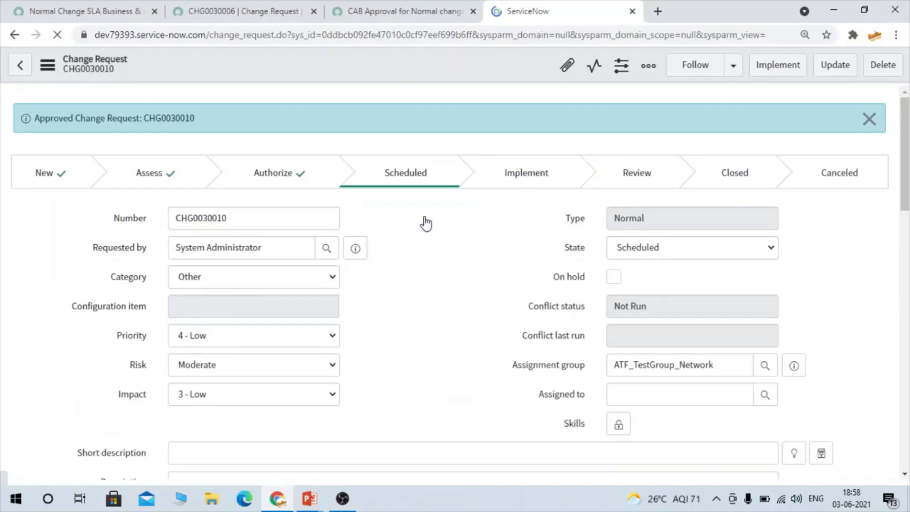
Step: Review the approver states, both Task SLAs' stages and remaining business time, and the current state of CHG0030010 after the CAB approval
scroll(426, 223, "down", 6)
scroll(426, 223, "down", 4)
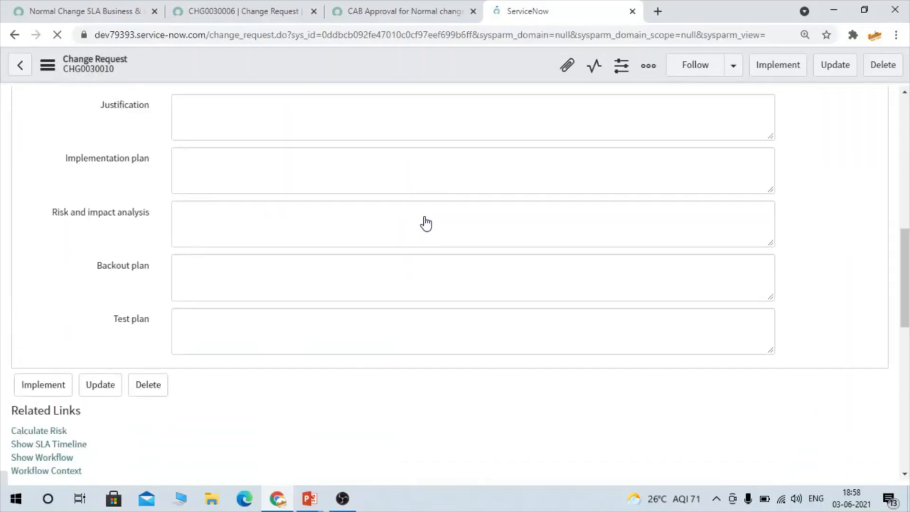
scroll(426, 222, "down", 15)
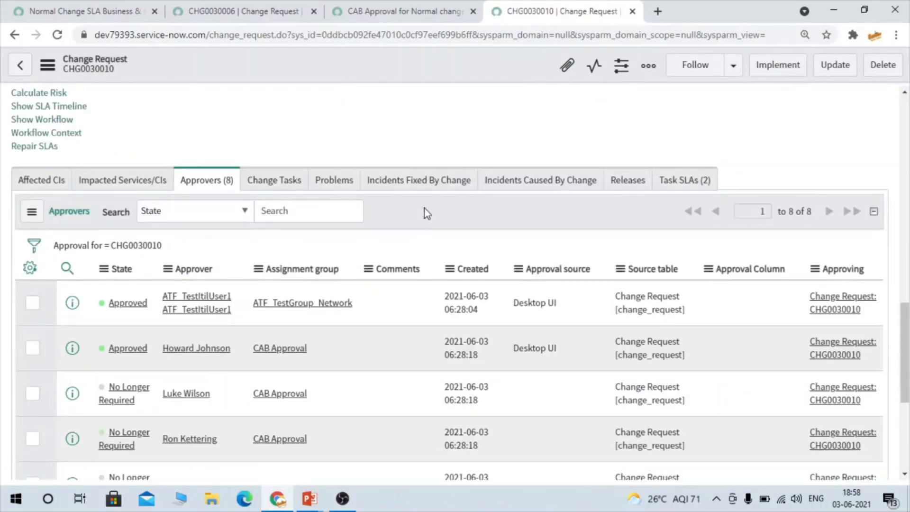
scroll(425, 212, "down", 5)
scroll(425, 211, "up", 9)
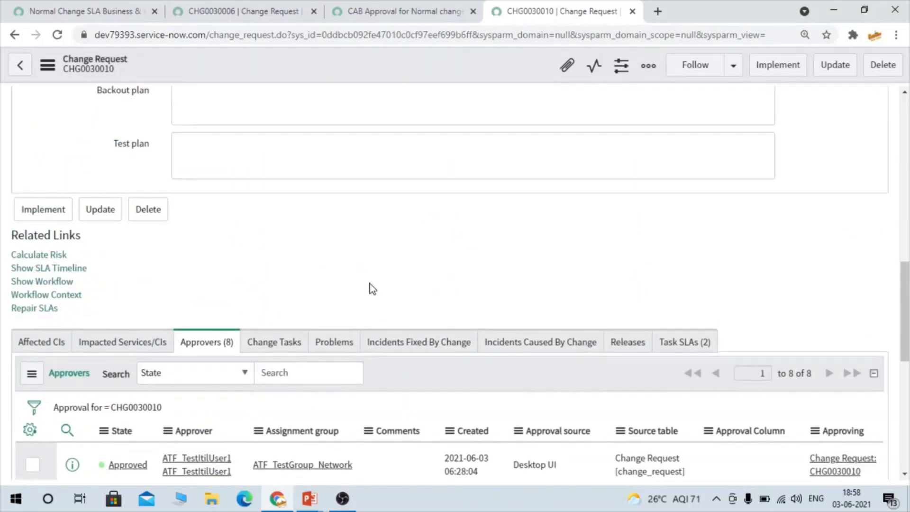
left_click(657, 343)
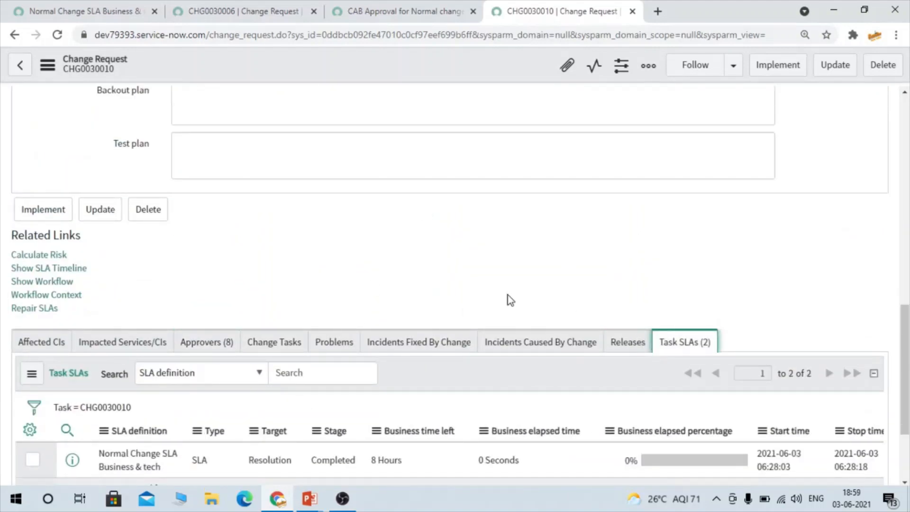
scroll(509, 300, "down", 2)
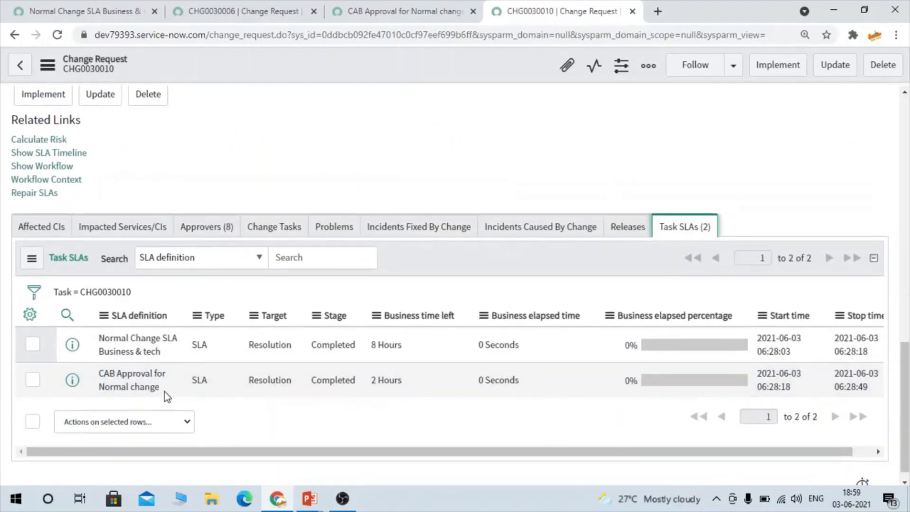
left_click_drag(163, 392, 97, 376)
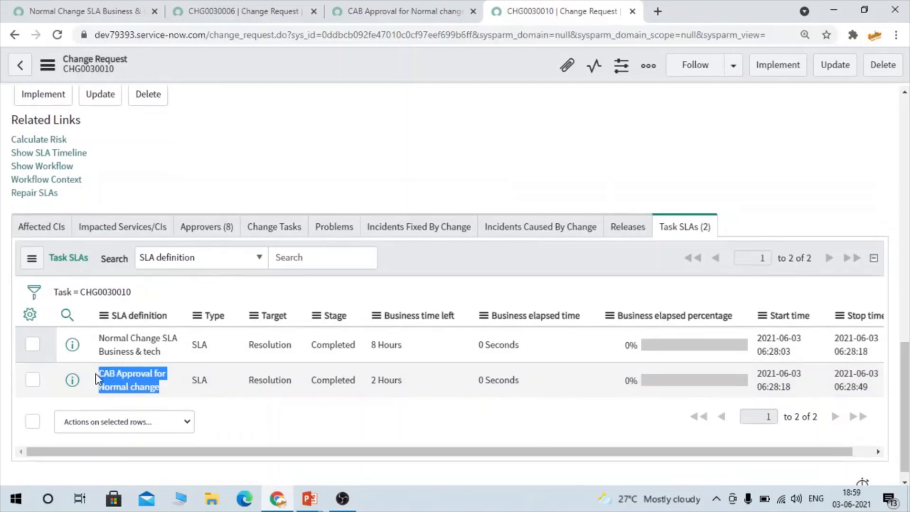
double_click(347, 386)
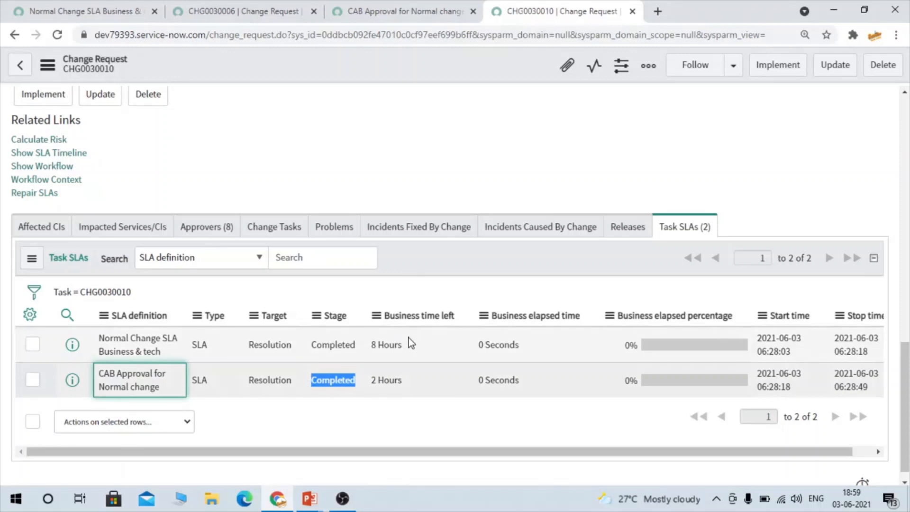
left_click_drag(411, 347, 366, 349)
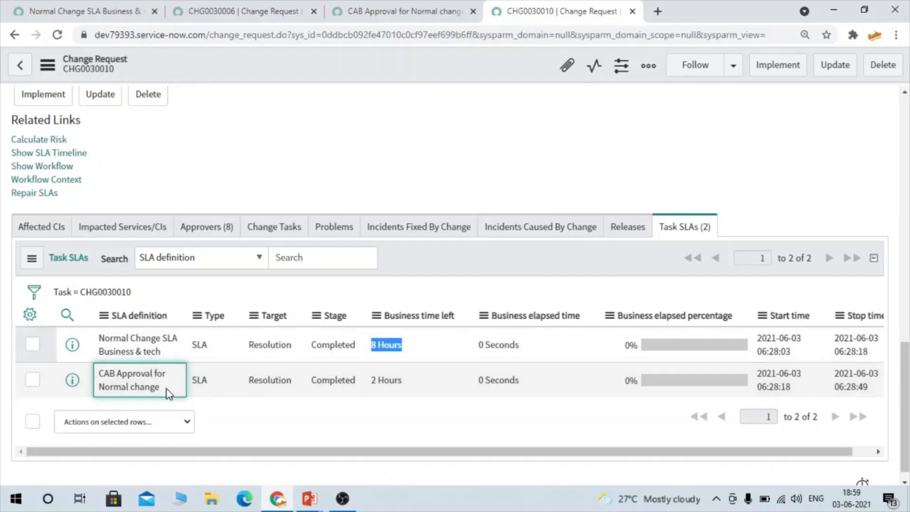
left_click_drag(167, 390, 95, 375)
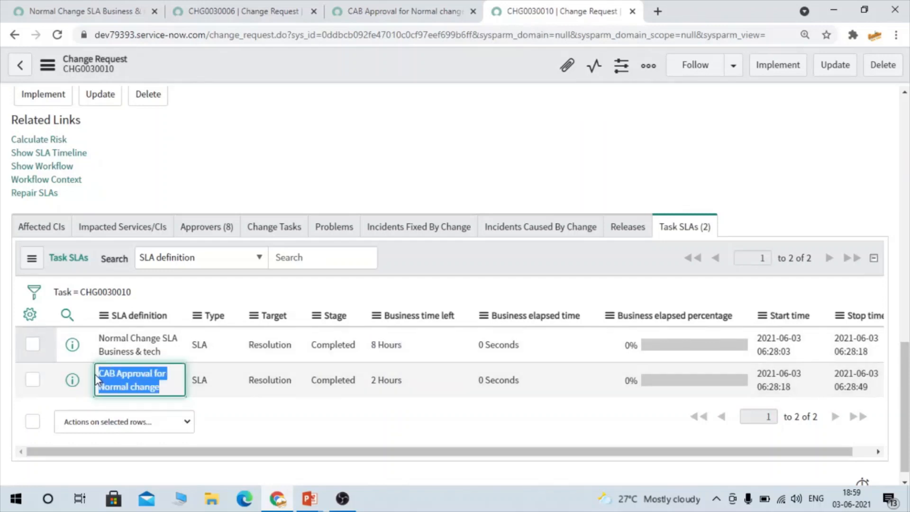
left_click(241, 419)
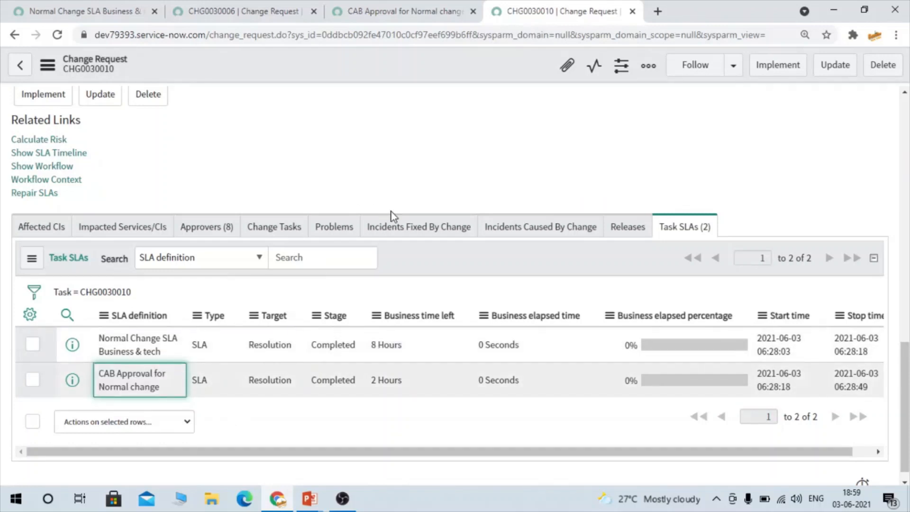
scroll(393, 216, "up", 10)
scroll(393, 217, "up", 3)
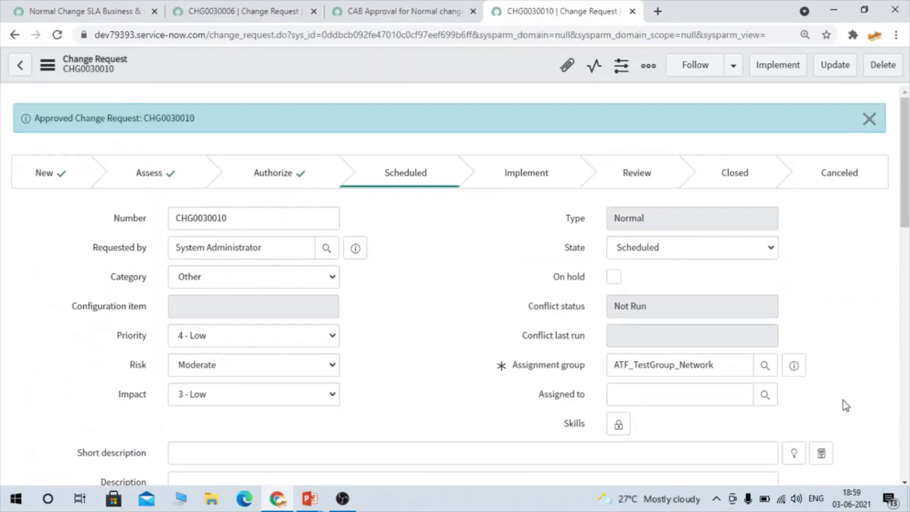